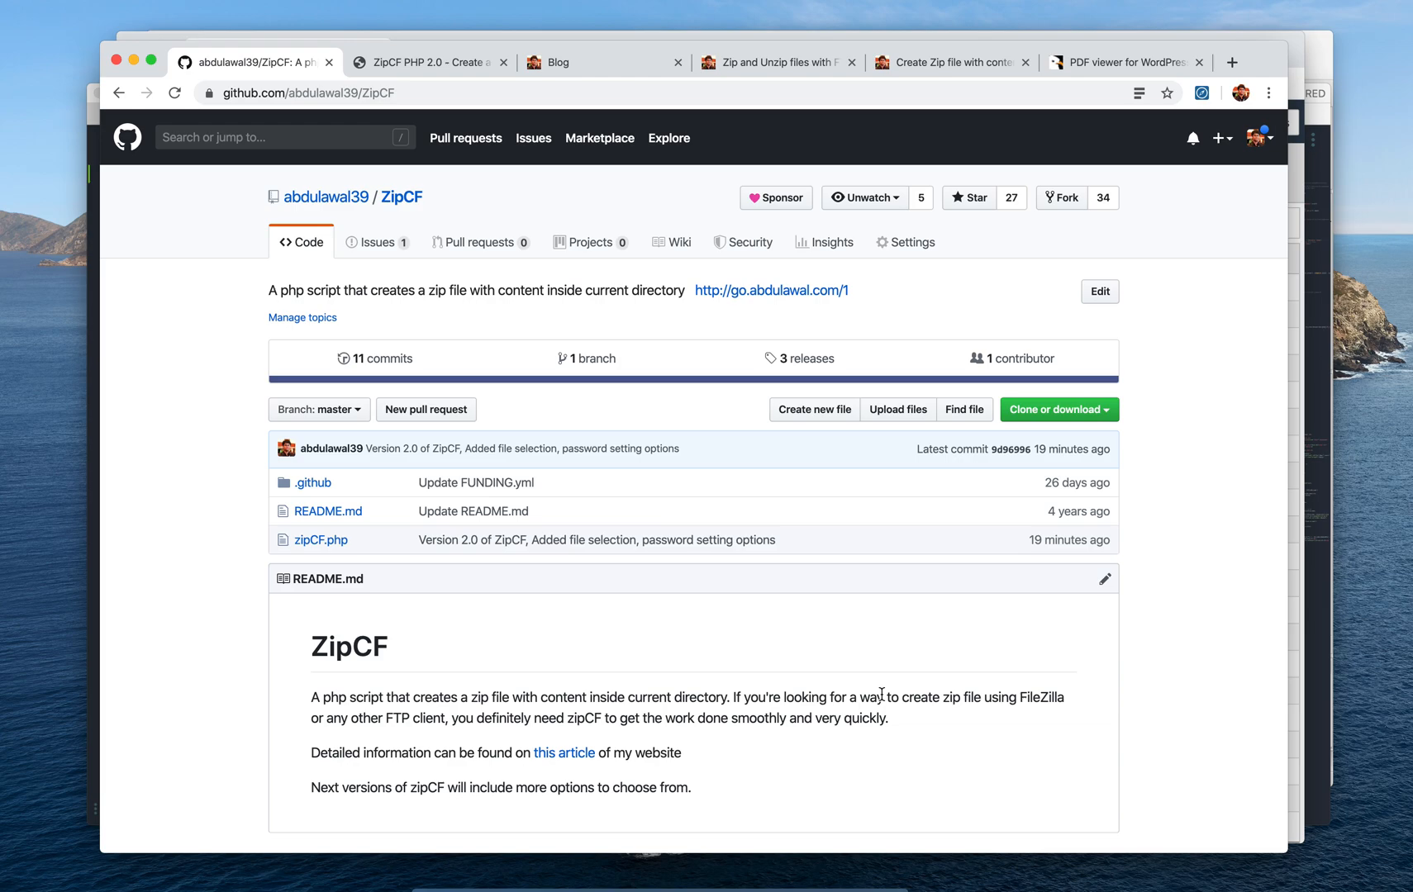
Switch to the 'PDF viewer for WordPress' CodeCanyon item page and scroll through it
left_click(1122, 62)
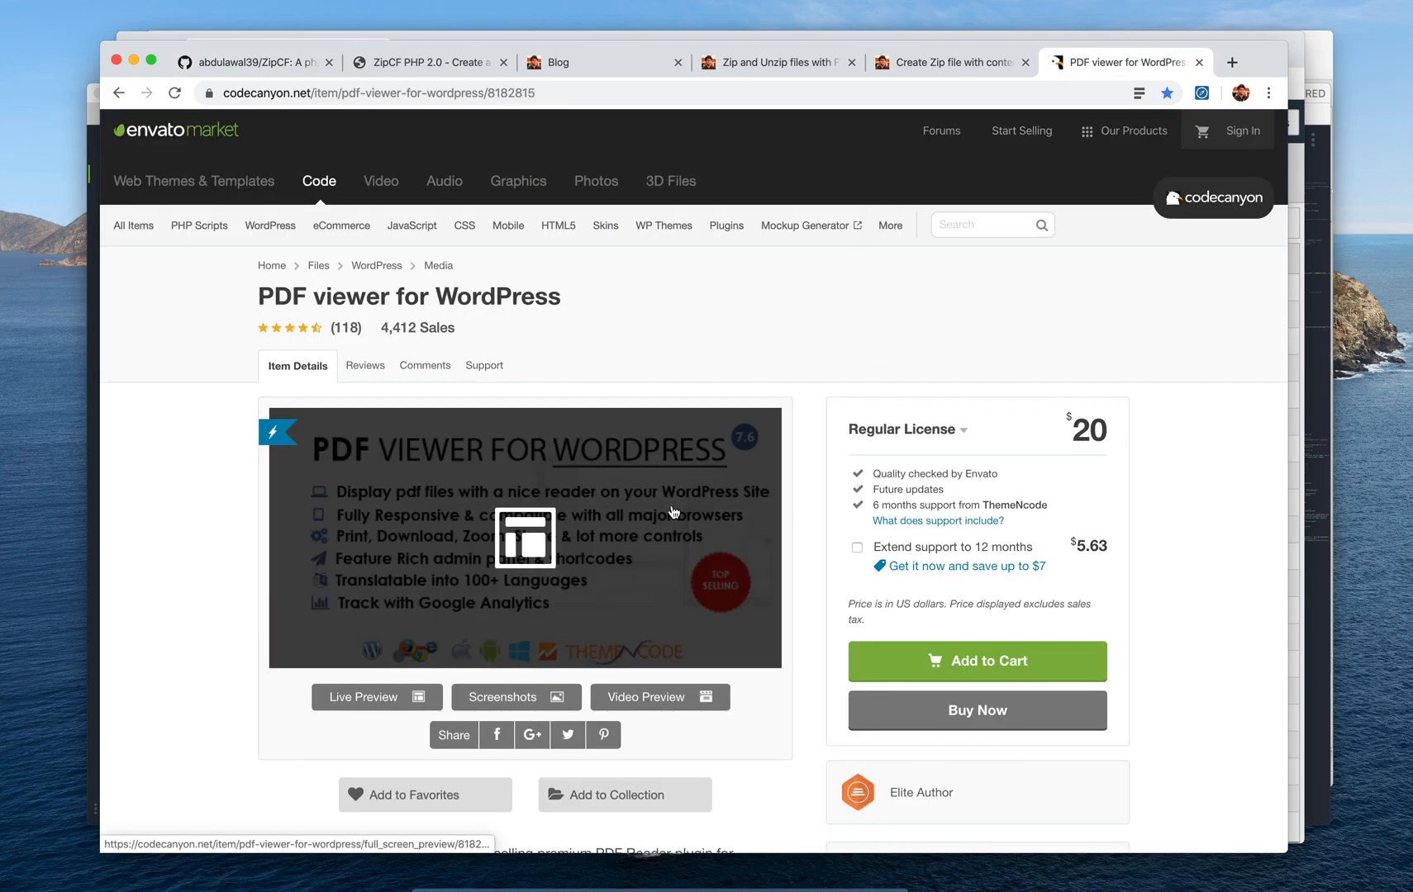
scroll(727, 485, "down", 1)
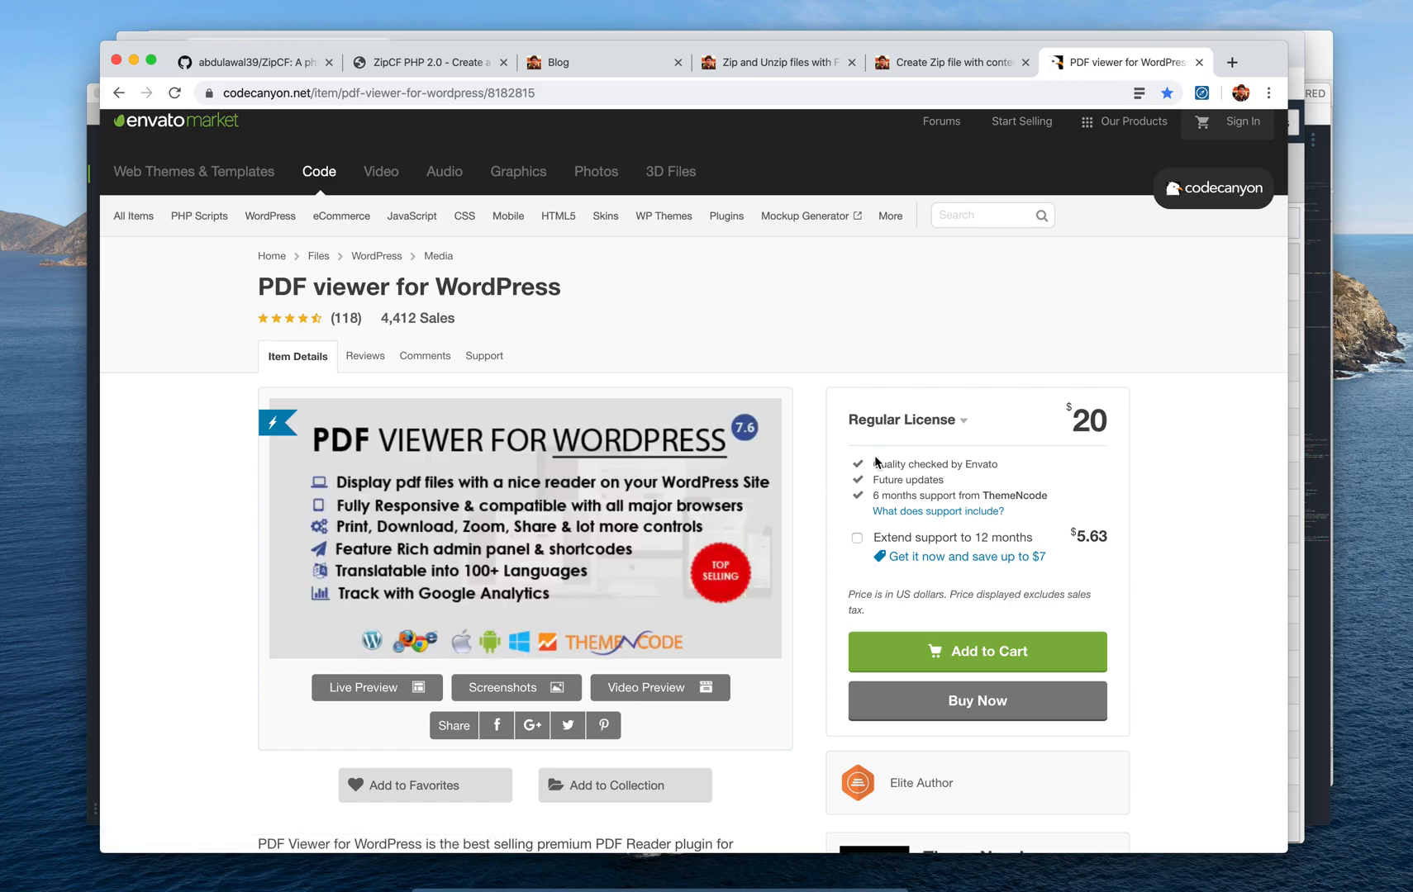
scroll(851, 477, "down", 1)
View the plugin's full-width live preview PDF demo, then close it and return to the ZipCF repository
left_click(372, 685)
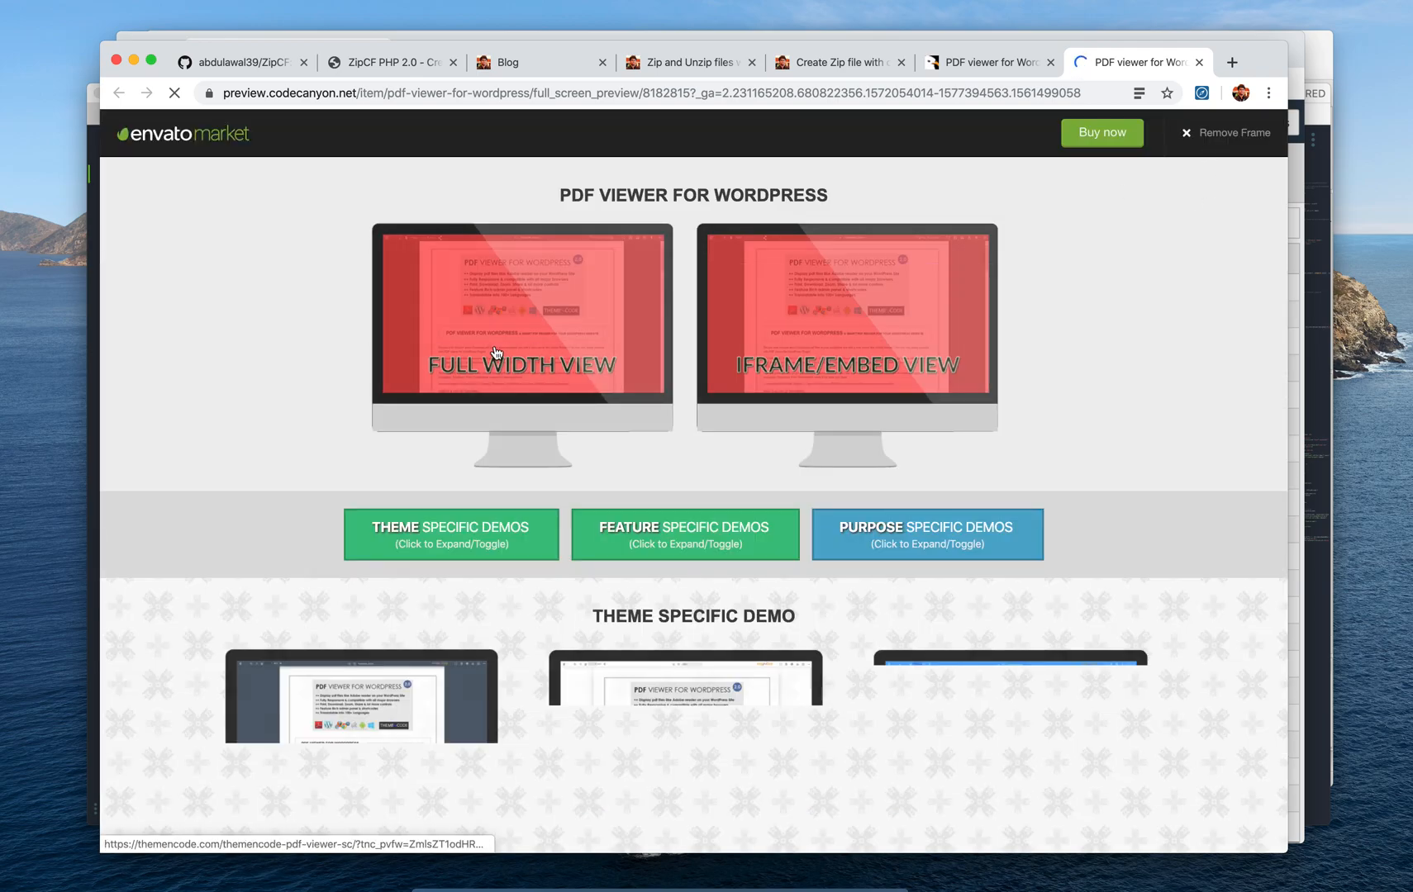
left_click(496, 352)
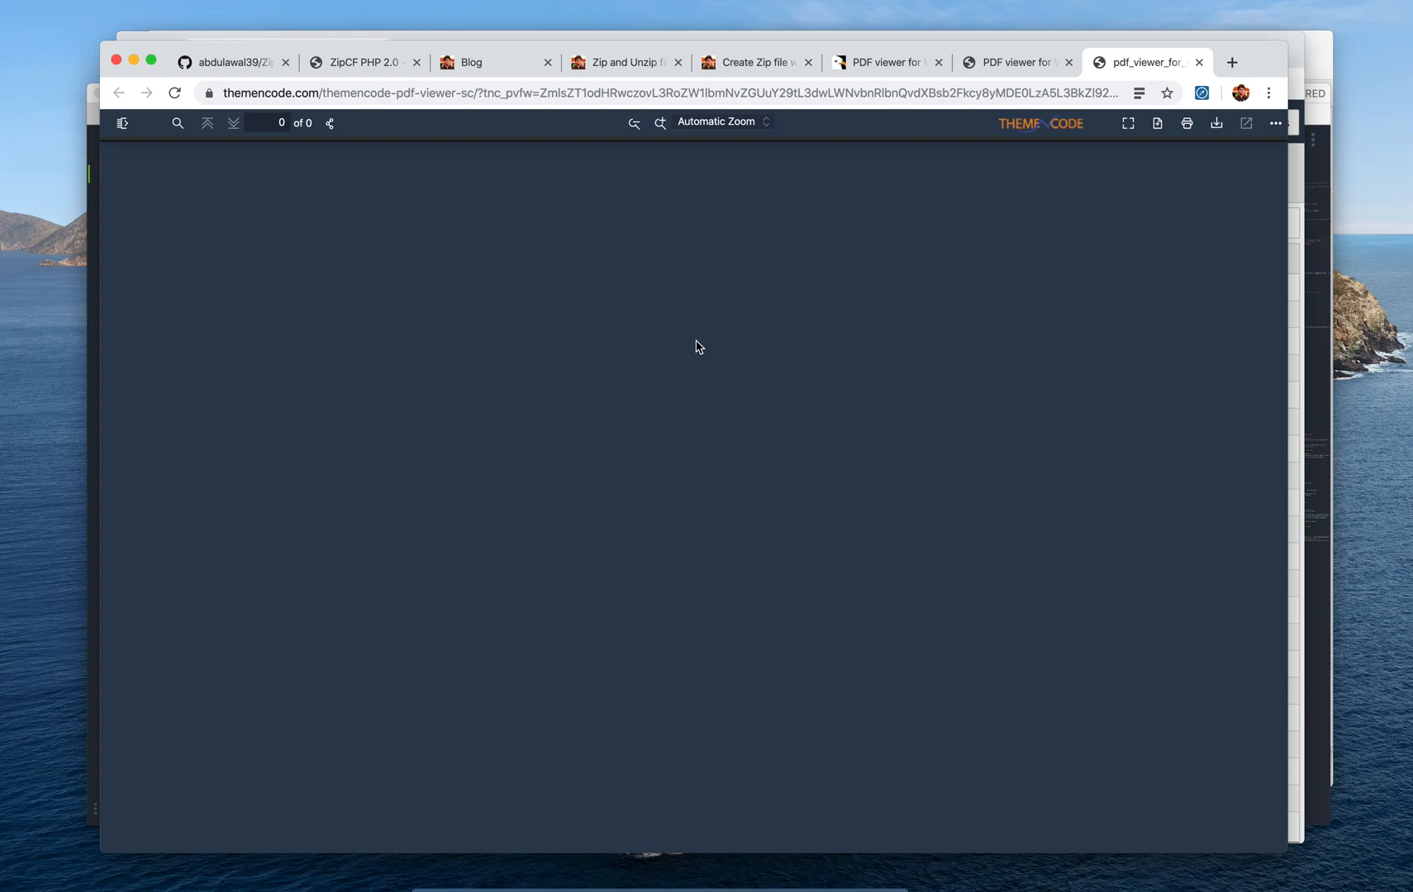
scroll(696, 347, "down", 15)
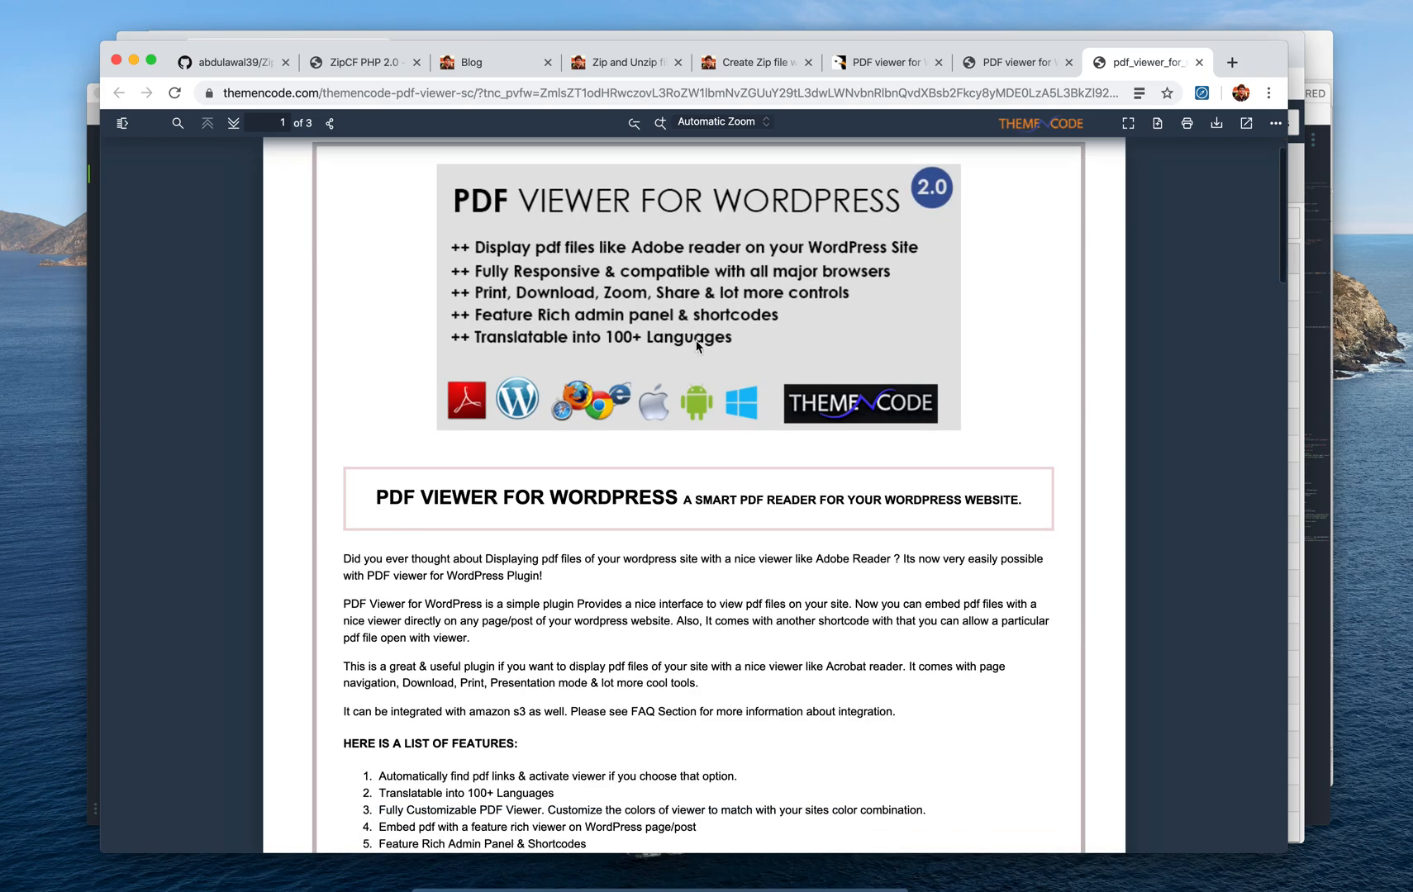
scroll(697, 347, "up", 15)
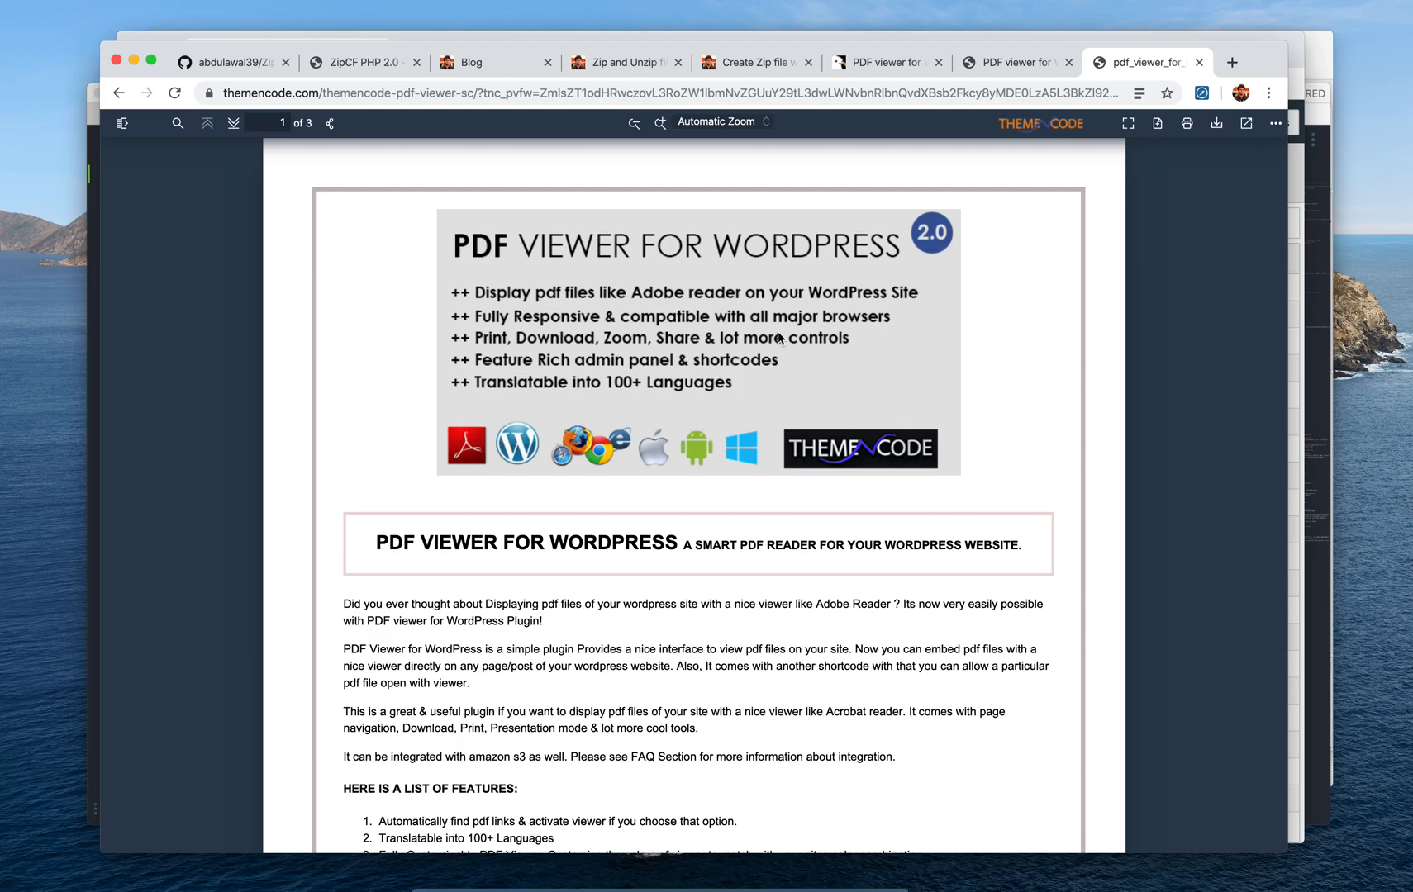
key("super+w")
key("super+w")
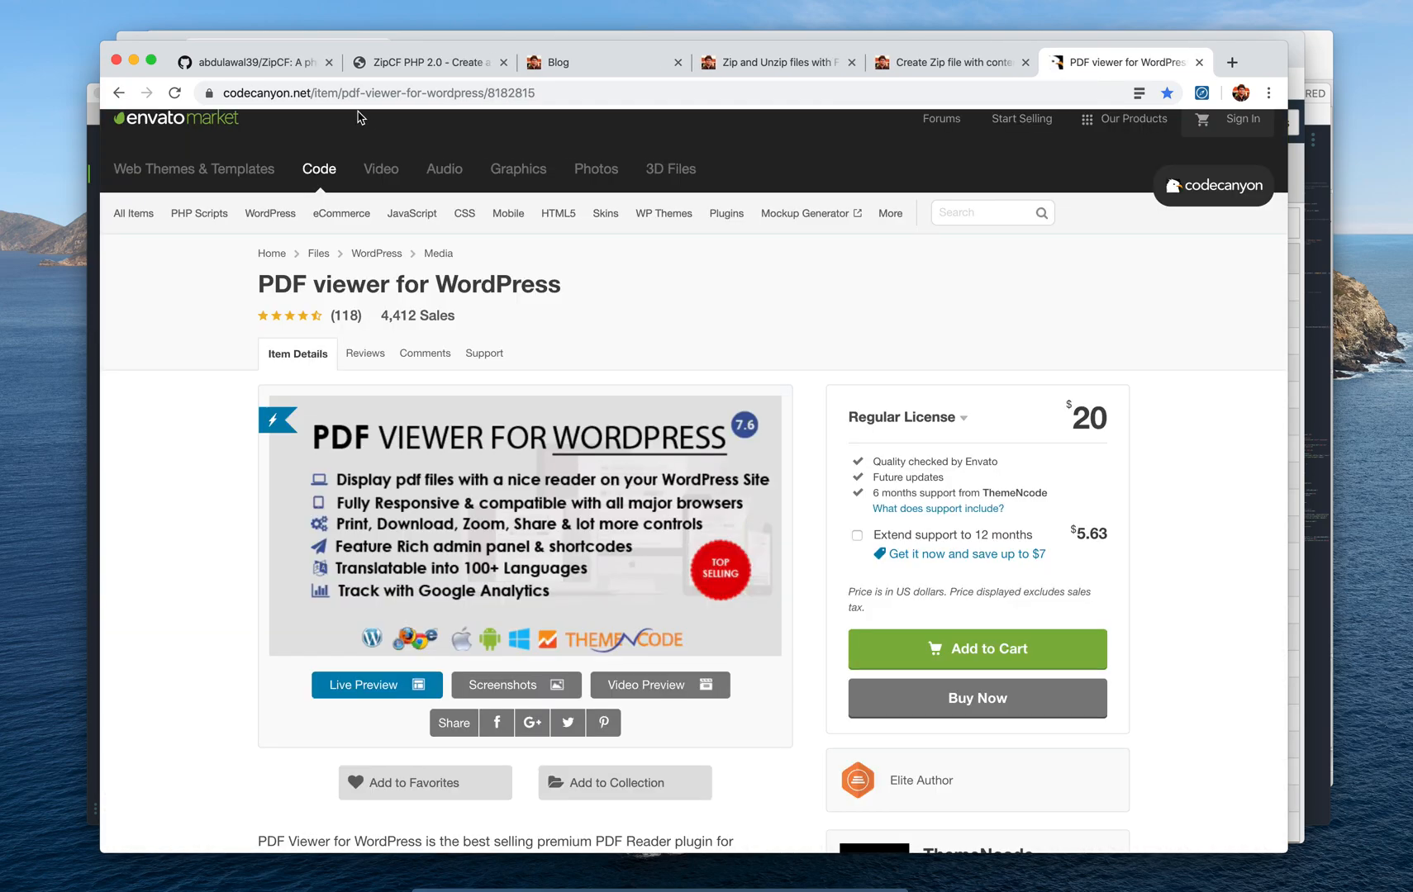
left_click(274, 65)
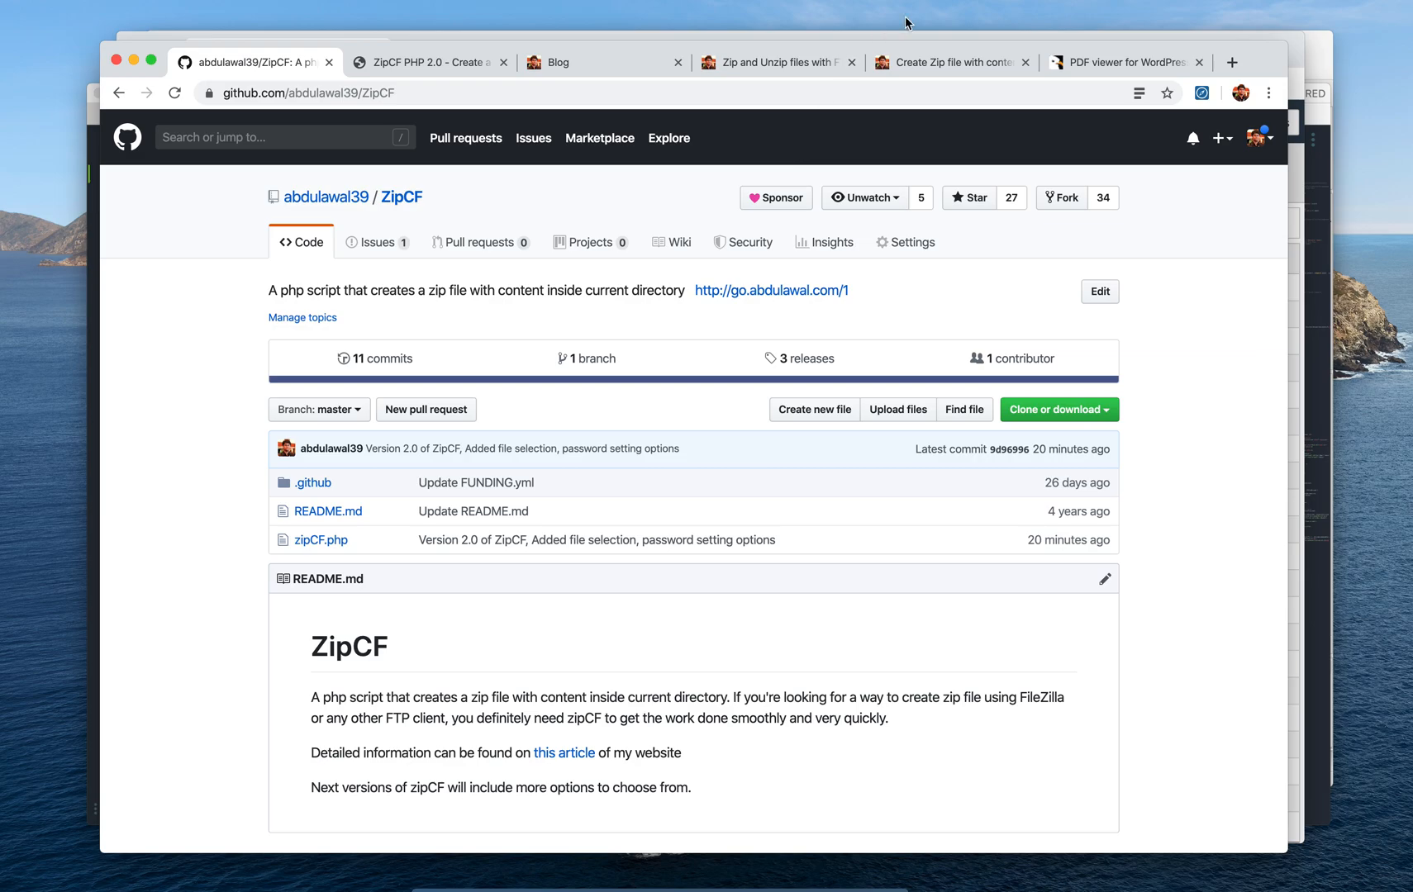
Switch to the 'Create Zip file with content of current Directory with php – ZipCF' blog article
left_click(945, 66)
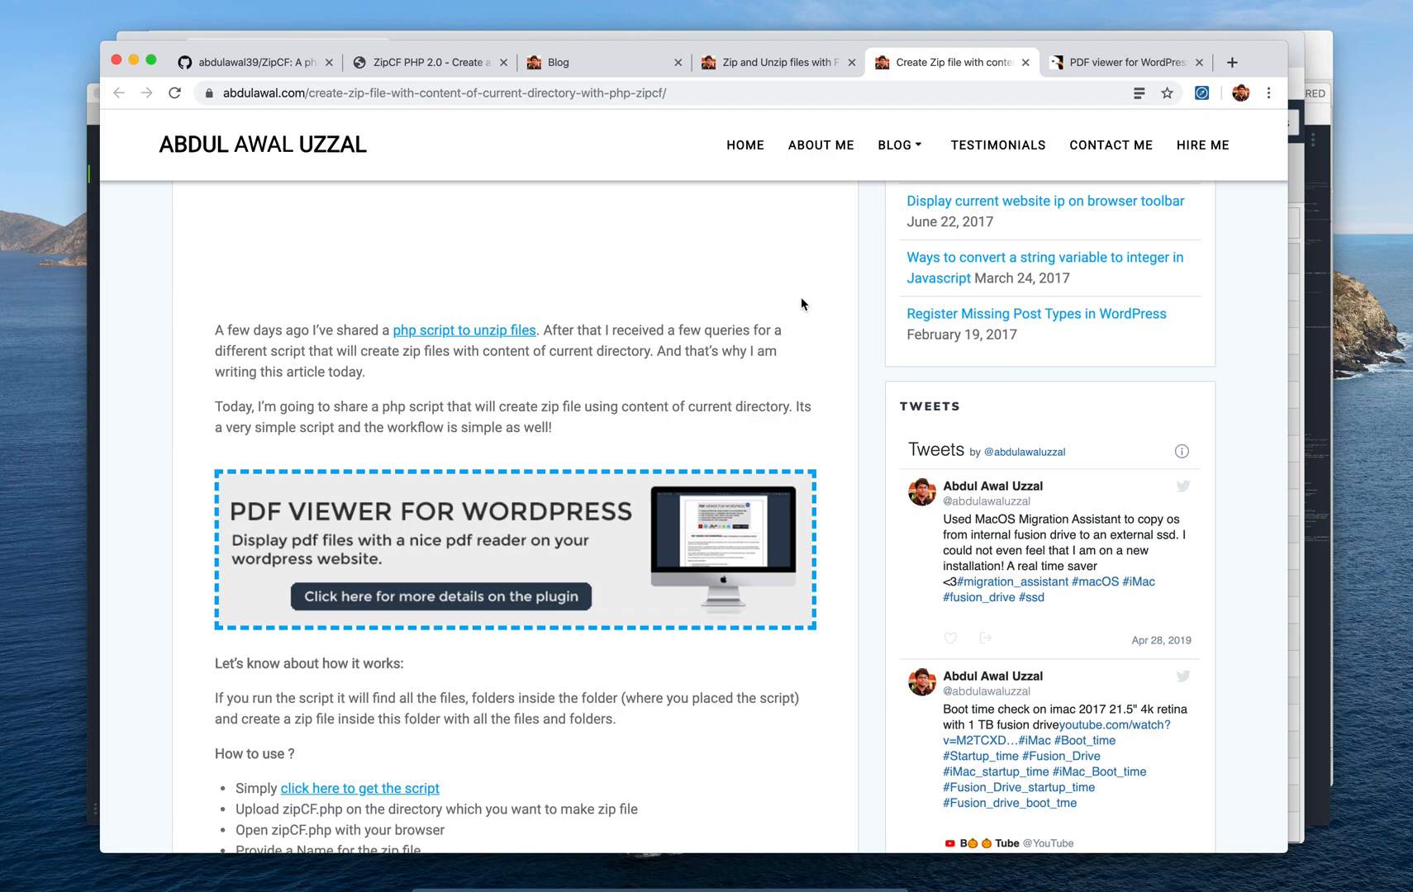
Read through the ZipCF article's usage steps, then switch to the 'Zip and Unzip files with FTP client/Filezilla' article
scroll(801, 298, "down", 10)
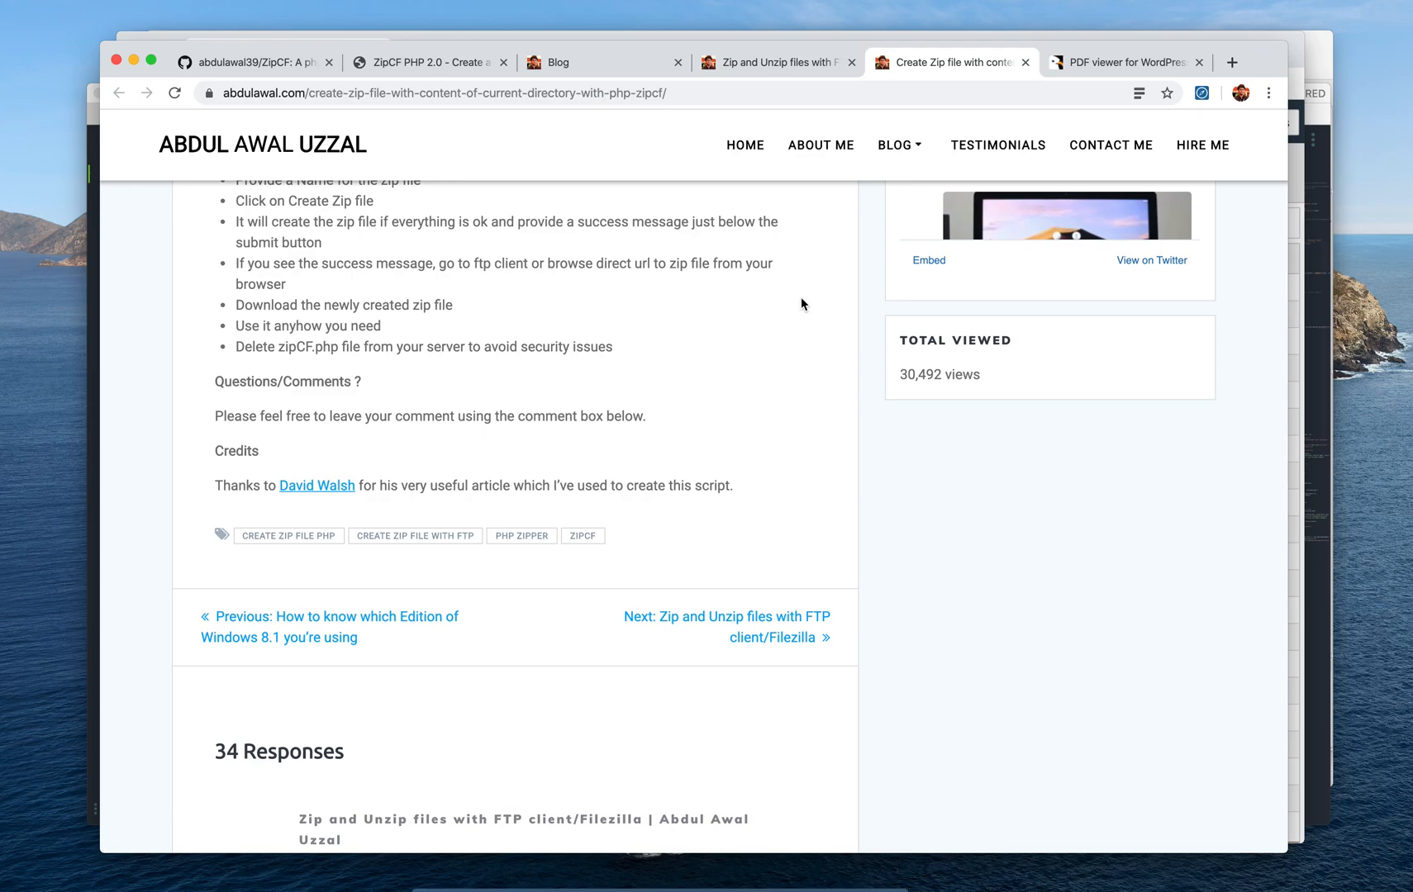
scroll(817, 362, "up", 20)
scroll(815, 355, "down", 12)
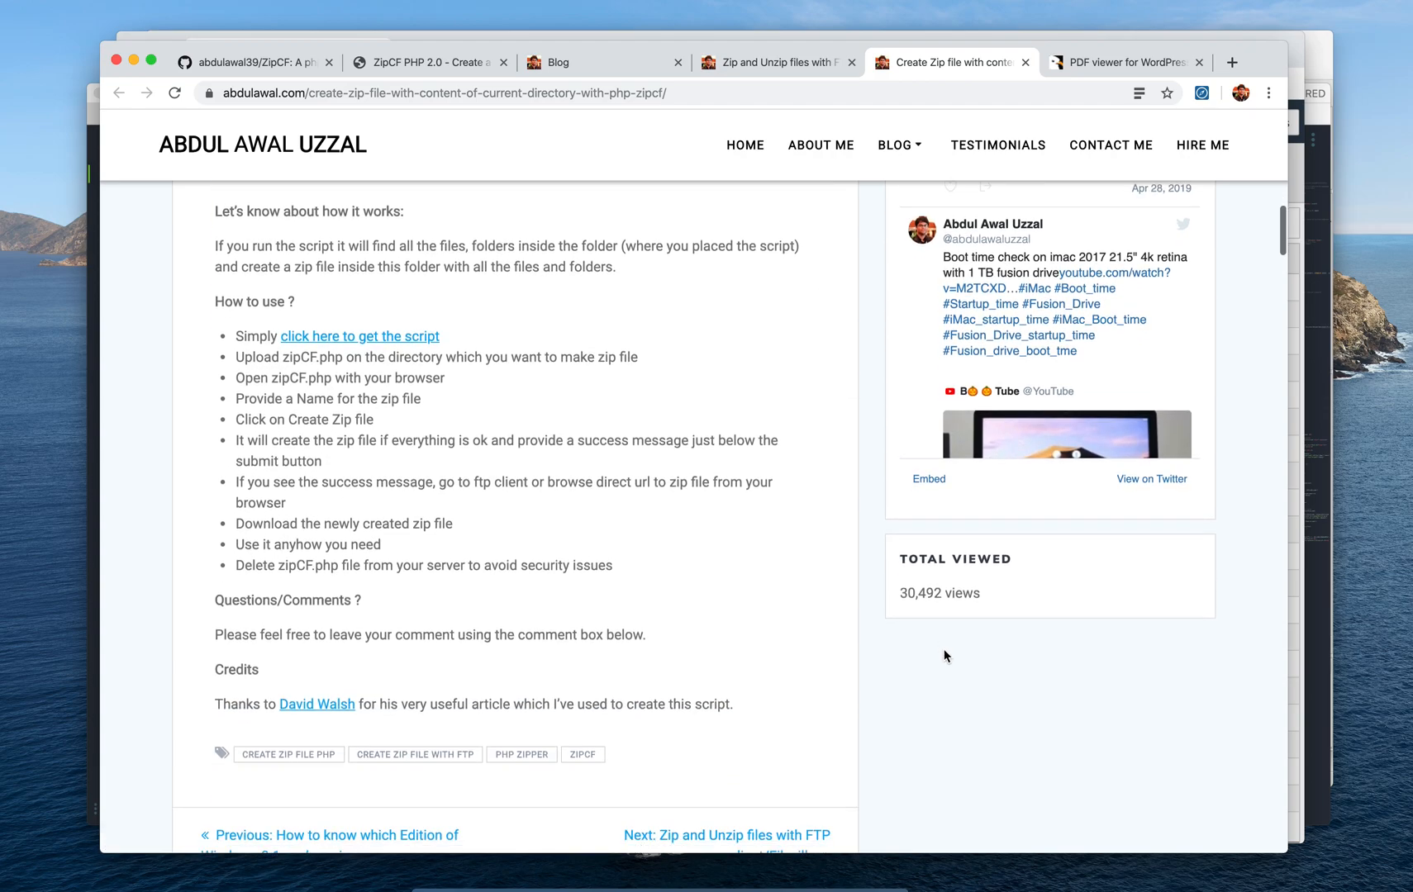
scroll(944, 648, "down", 1)
left_click_drag(986, 549, 905, 544)
left_click(905, 544)
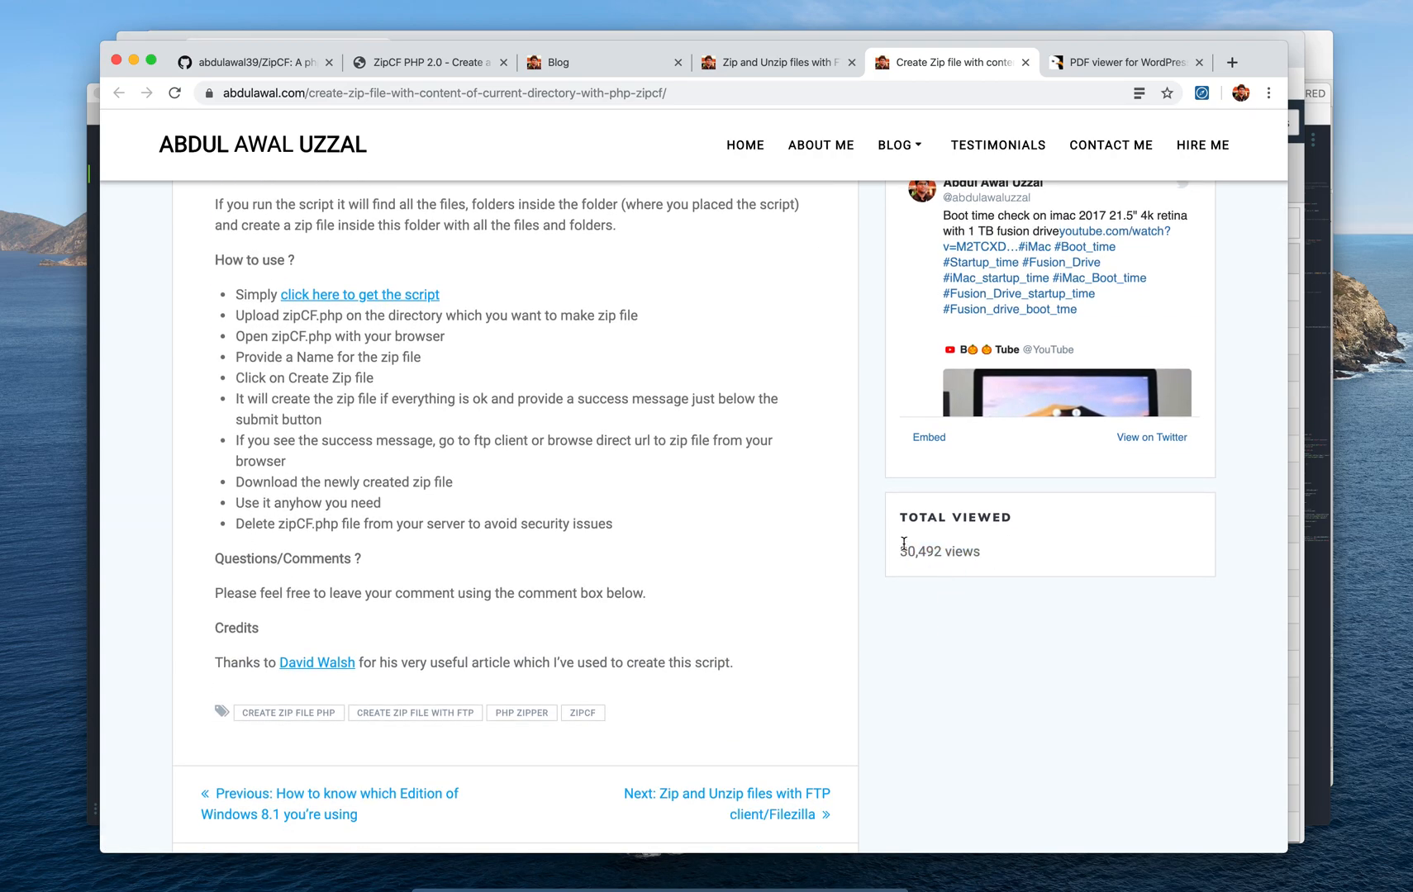
left_click(744, 57)
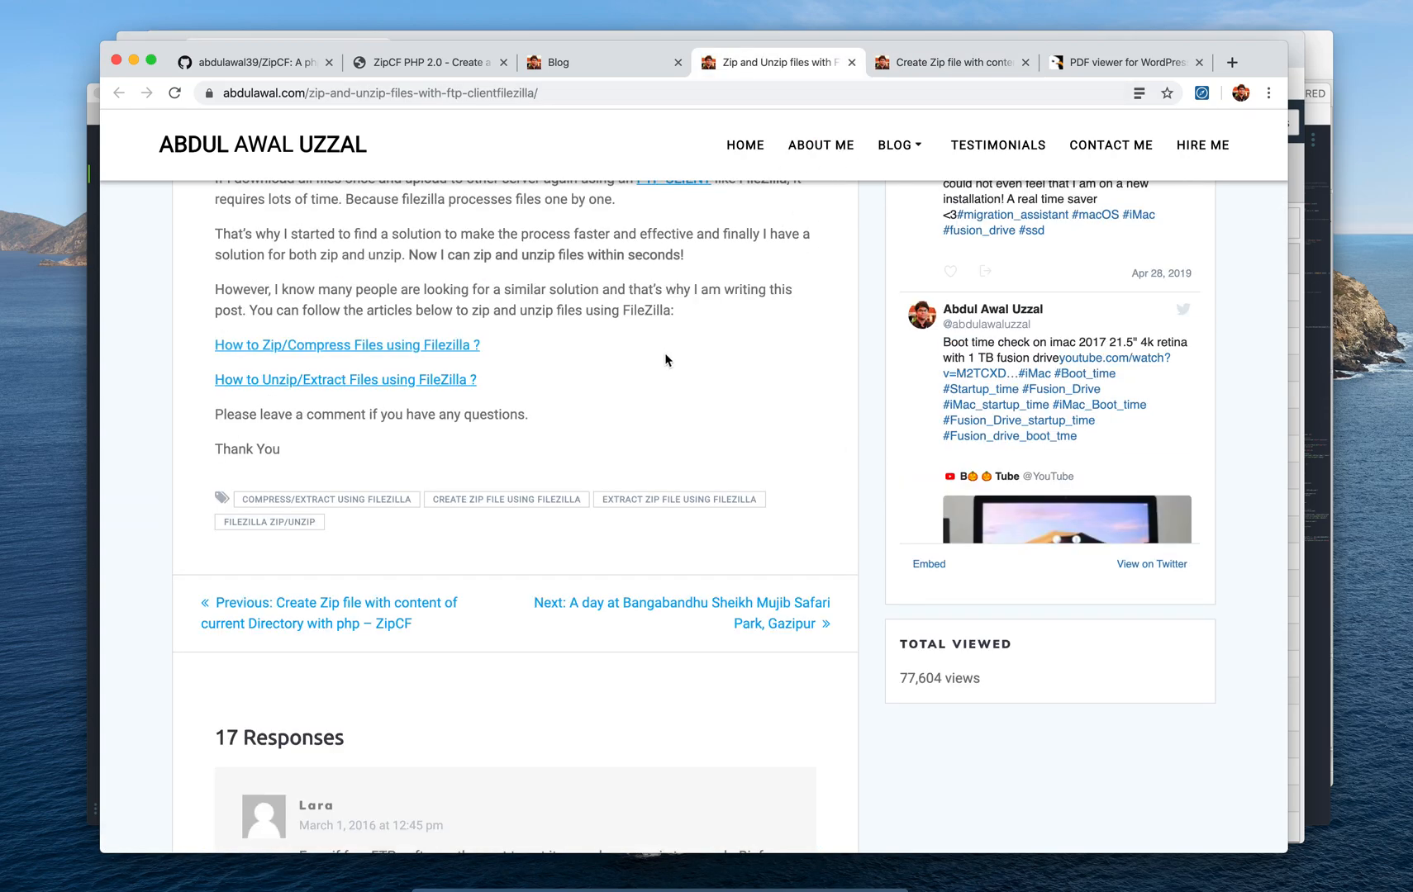
Highlight the article's 77,604 view count, then go back to the ZipCF GitHub repository
triple_click(980, 678)
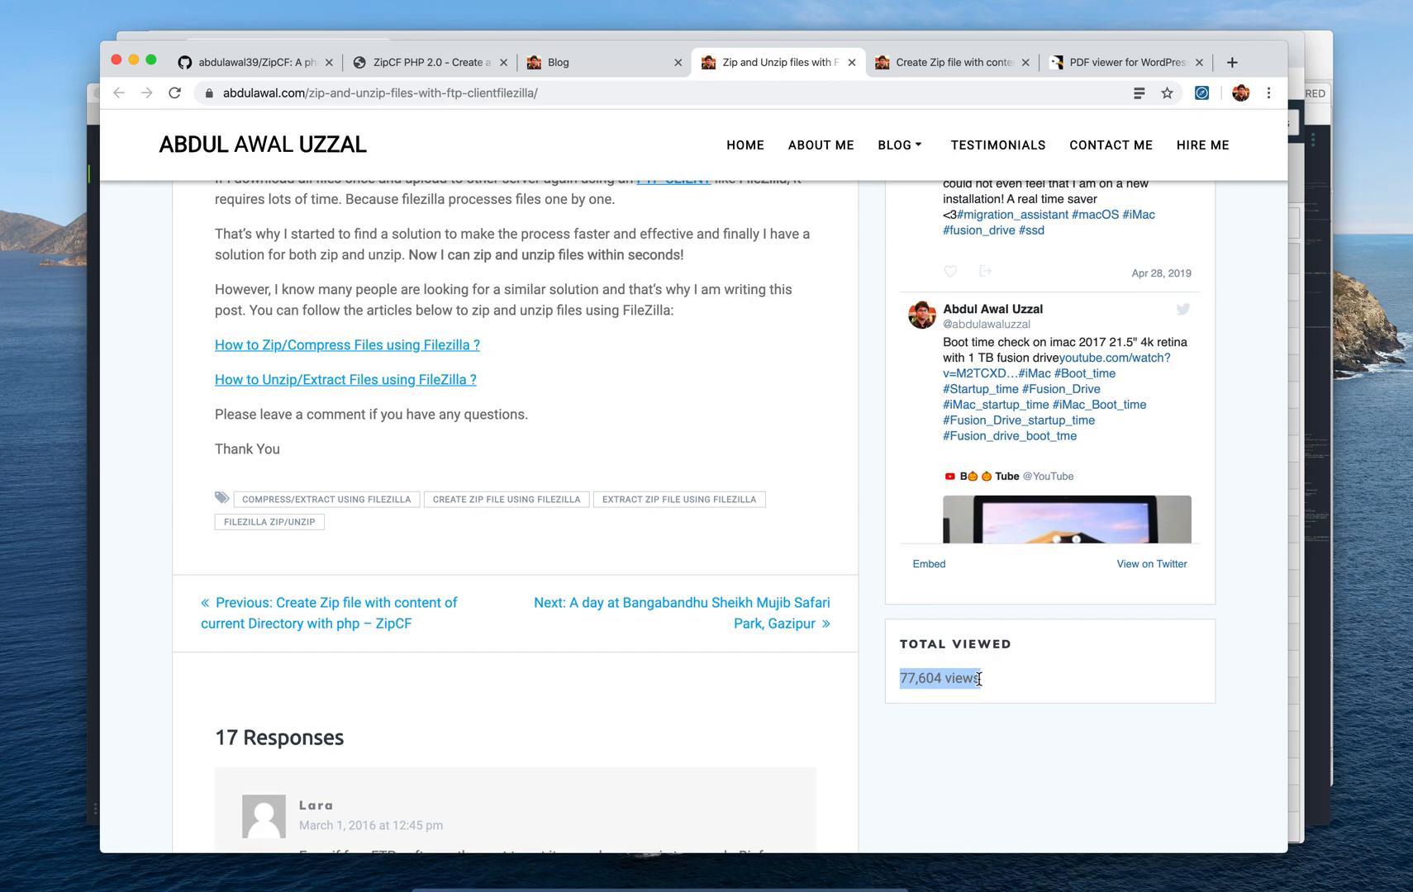
scroll(869, 513, "up", 15)
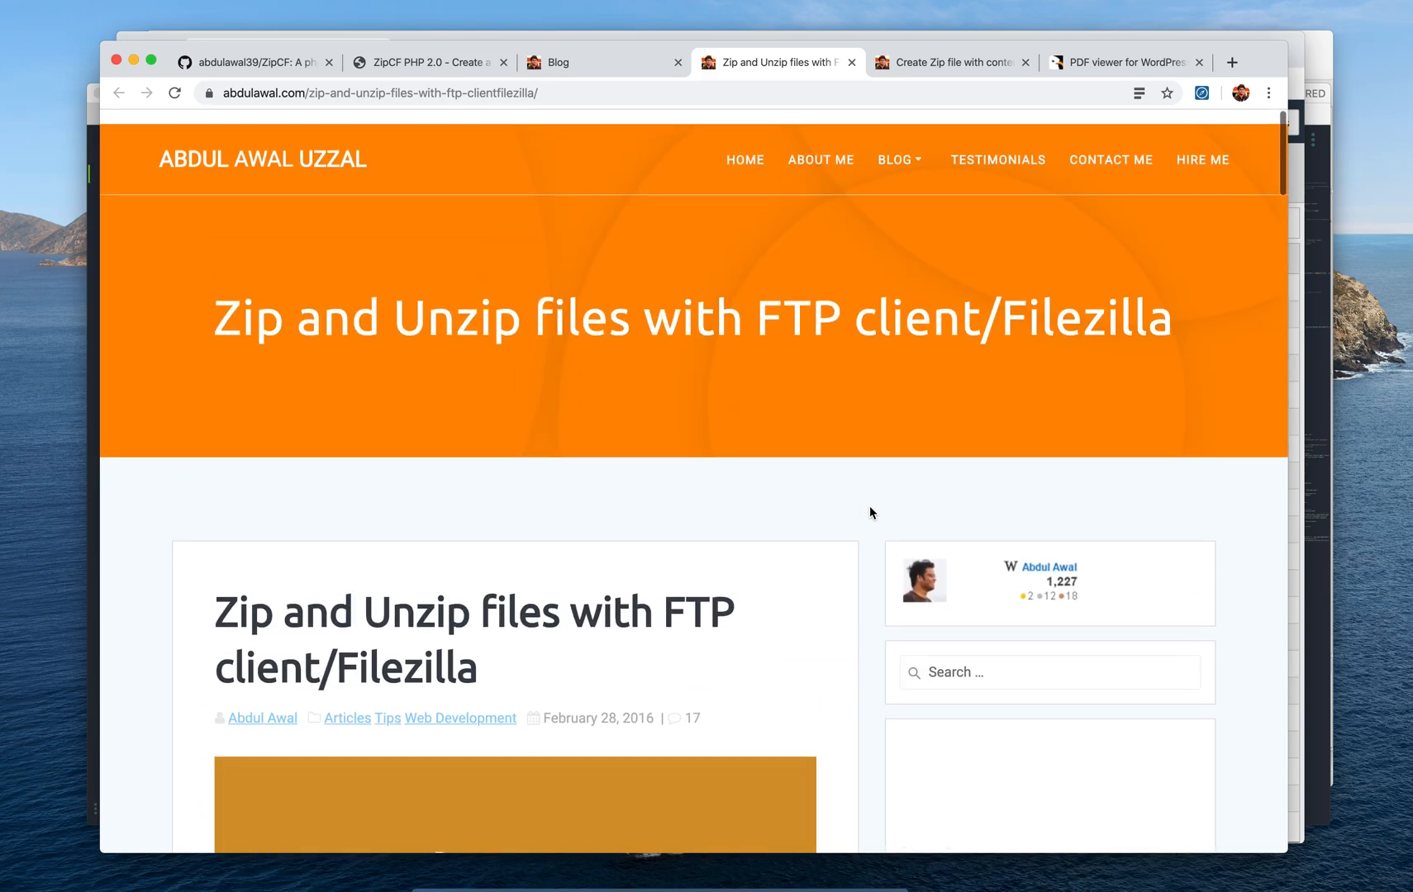
left_click(256, 66)
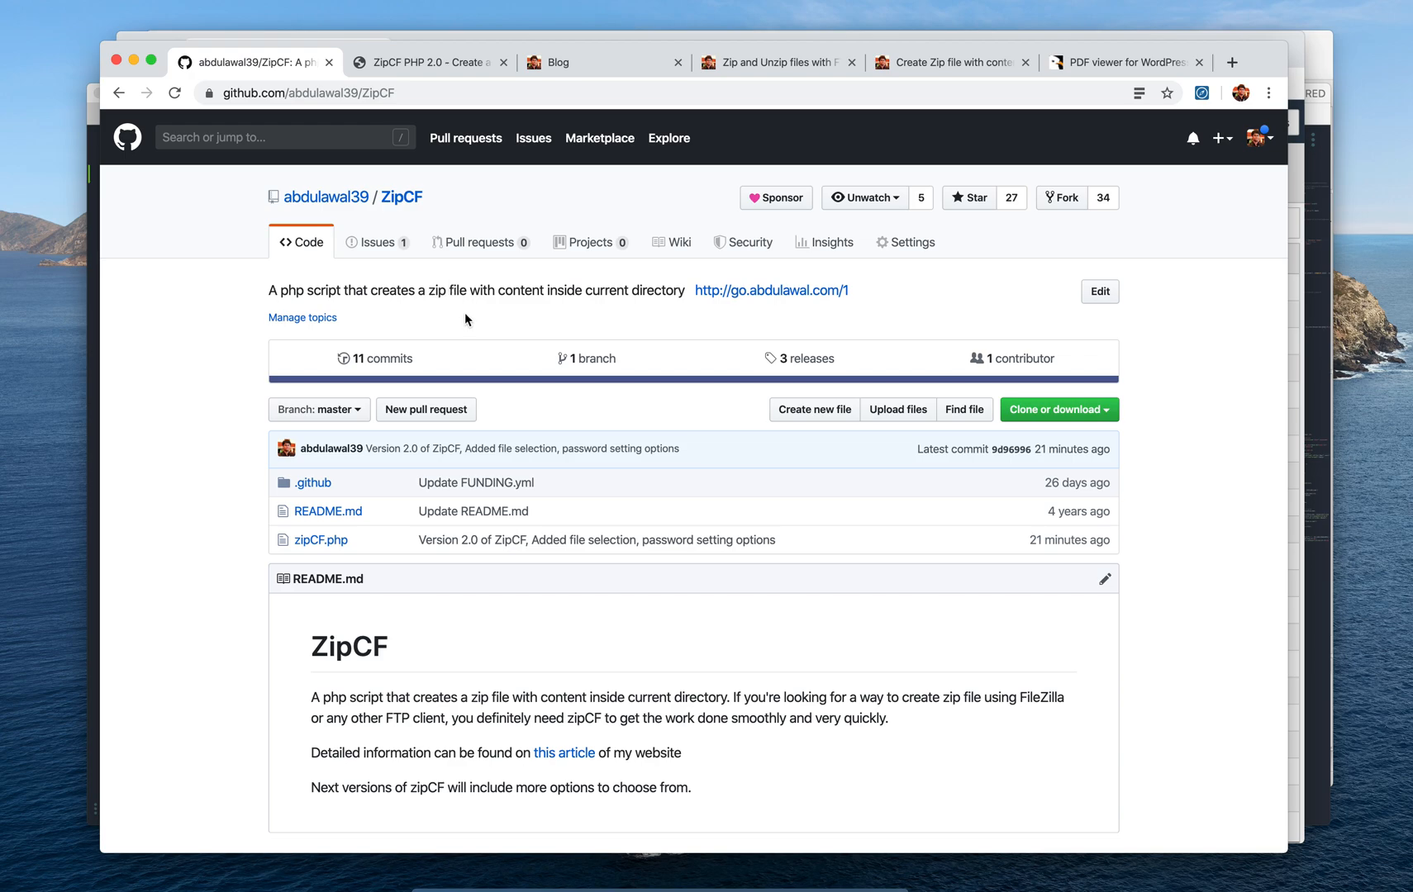
left_click(441, 74)
scroll(694, 423, "down", 5)
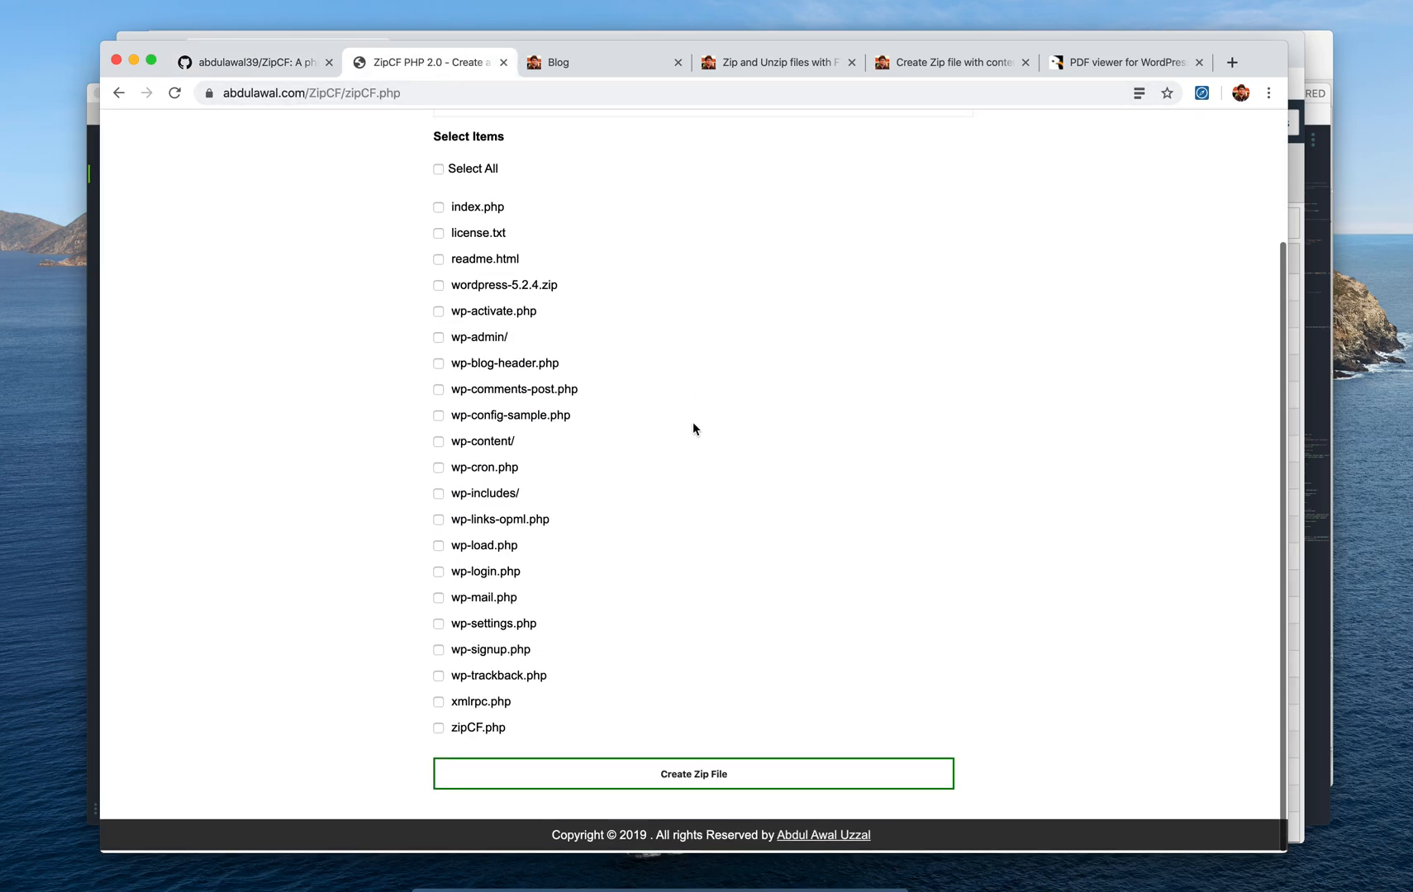
scroll(693, 423, "up", 5)
scroll(693, 427, "down", 4)
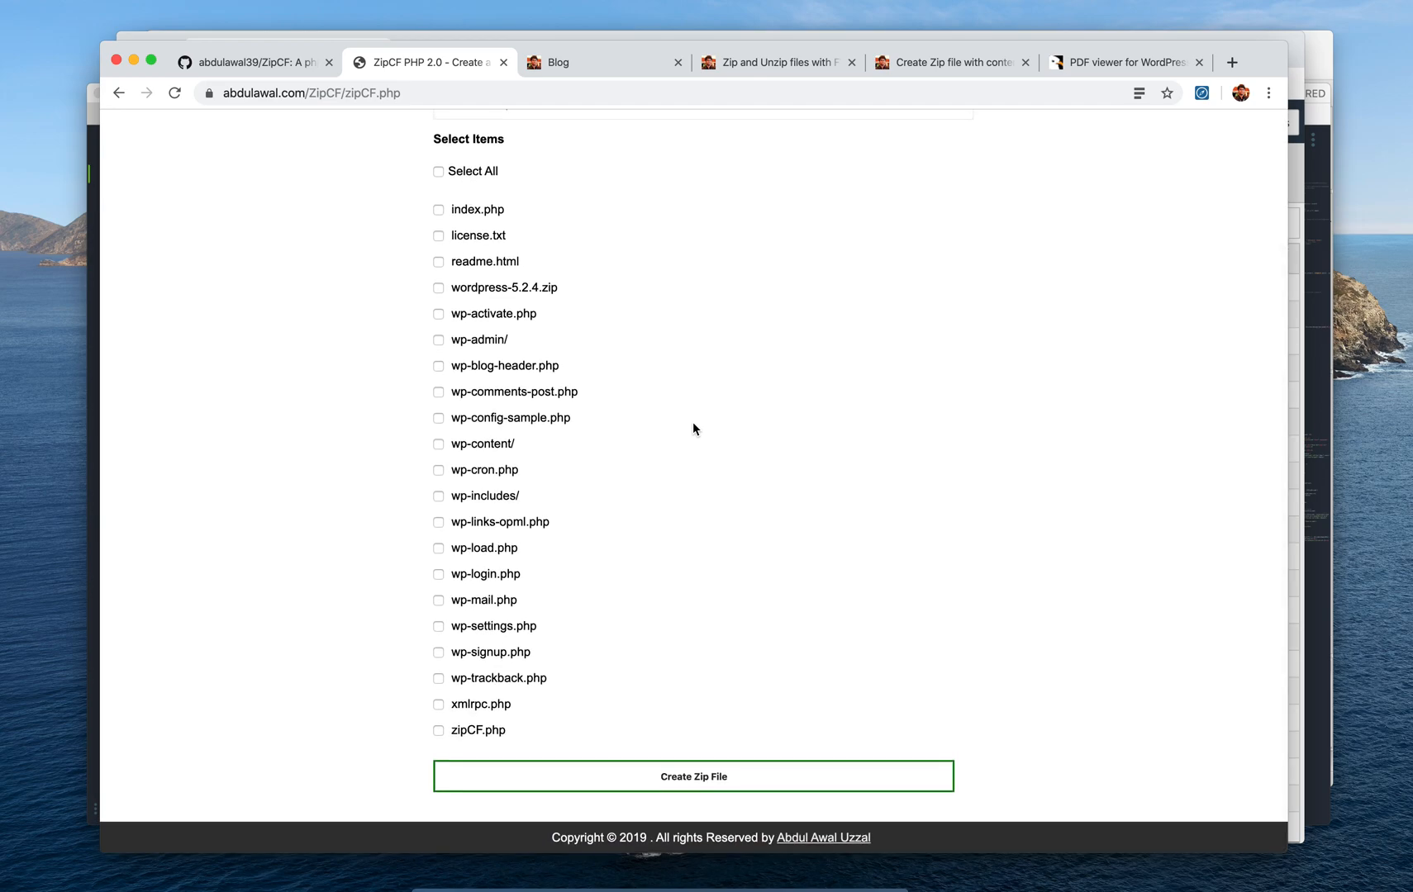
scroll(692, 428, "up", 4)
scroll(693, 428, "down", 4)
scroll(693, 428, "up", 4)
scroll(692, 428, "down", 4)
scroll(692, 428, "up", 4)
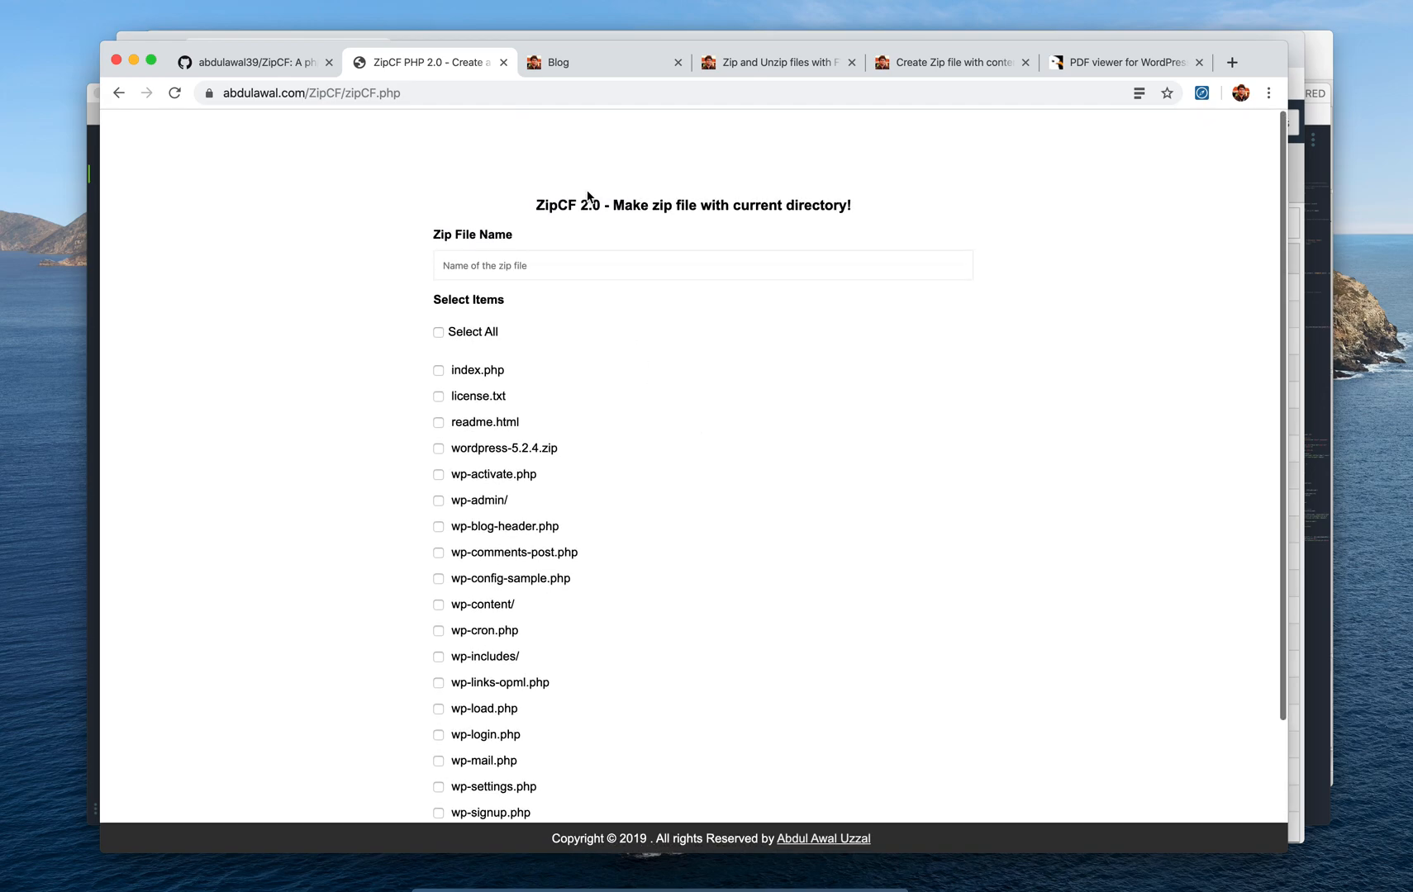
left_click(632, 93)
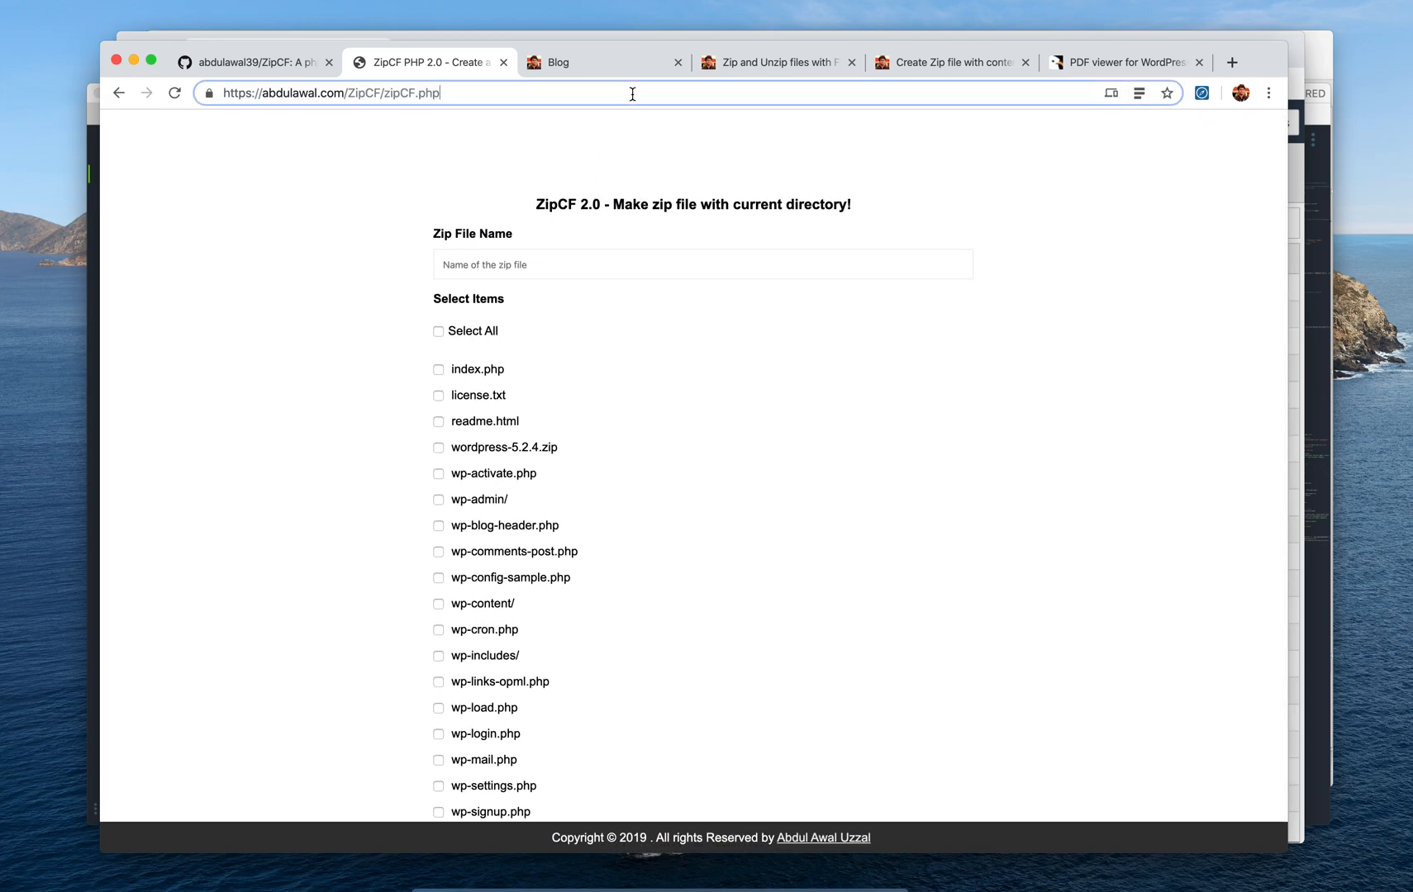
key("Return")
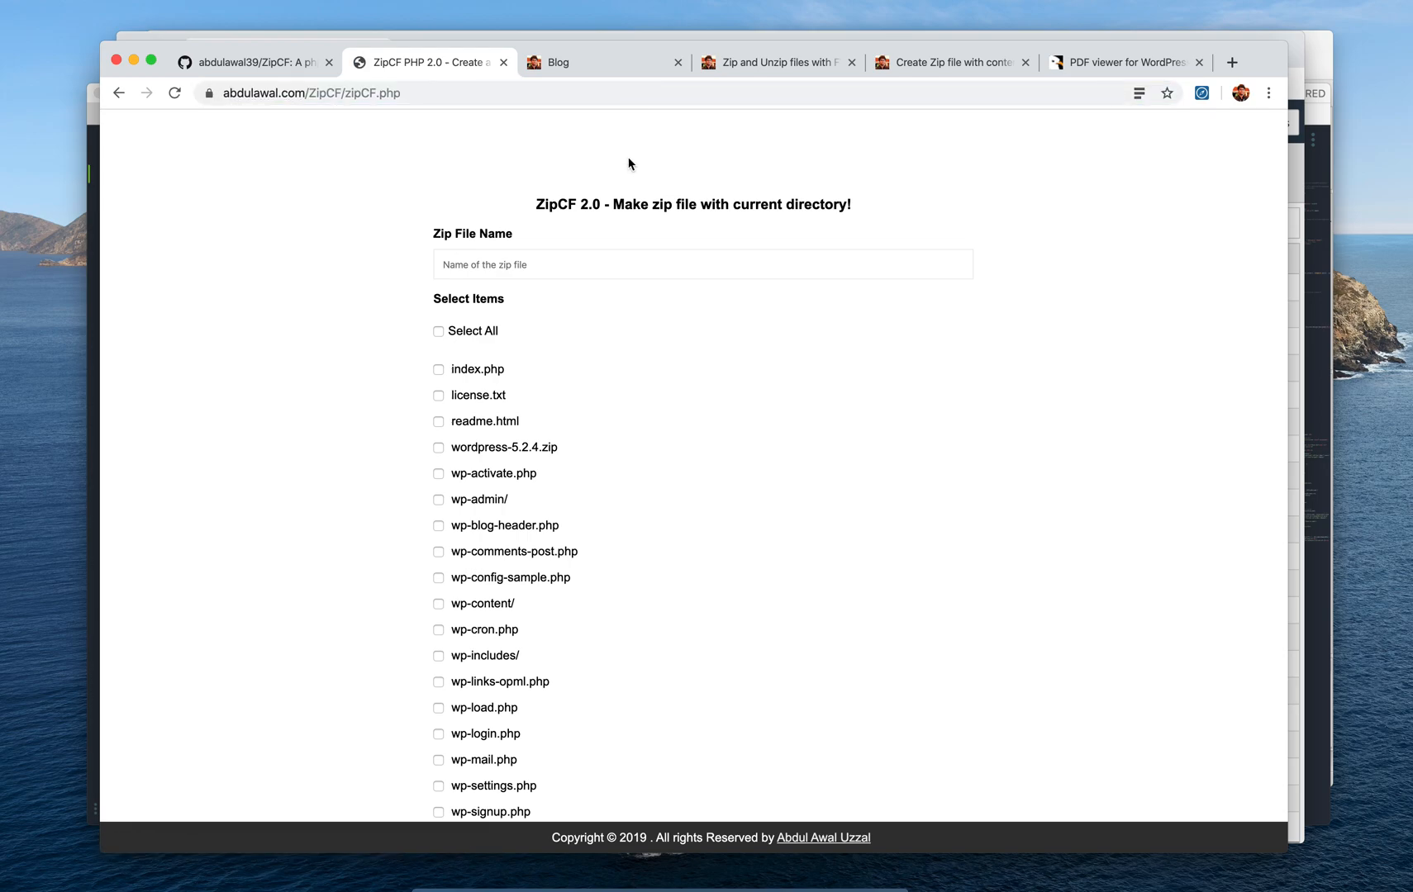
scroll(628, 164, "down", 4)
left_click(581, 266)
left_click(432, 191)
left_click(234, 64)
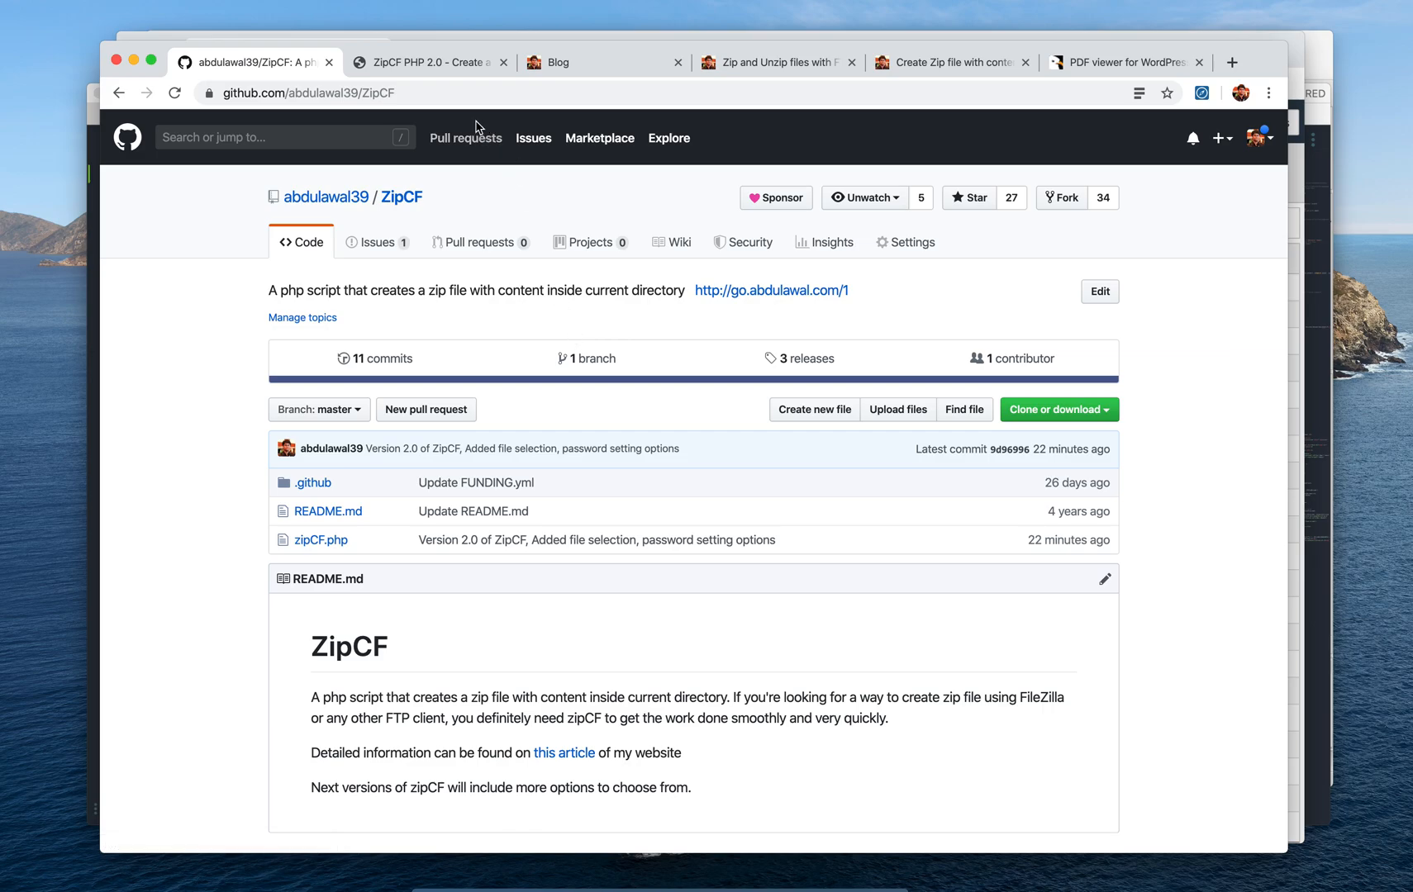
Switch to the ZipCF 2.0 zip maker tab and select its zipCF.php page address
left_click(458, 72)
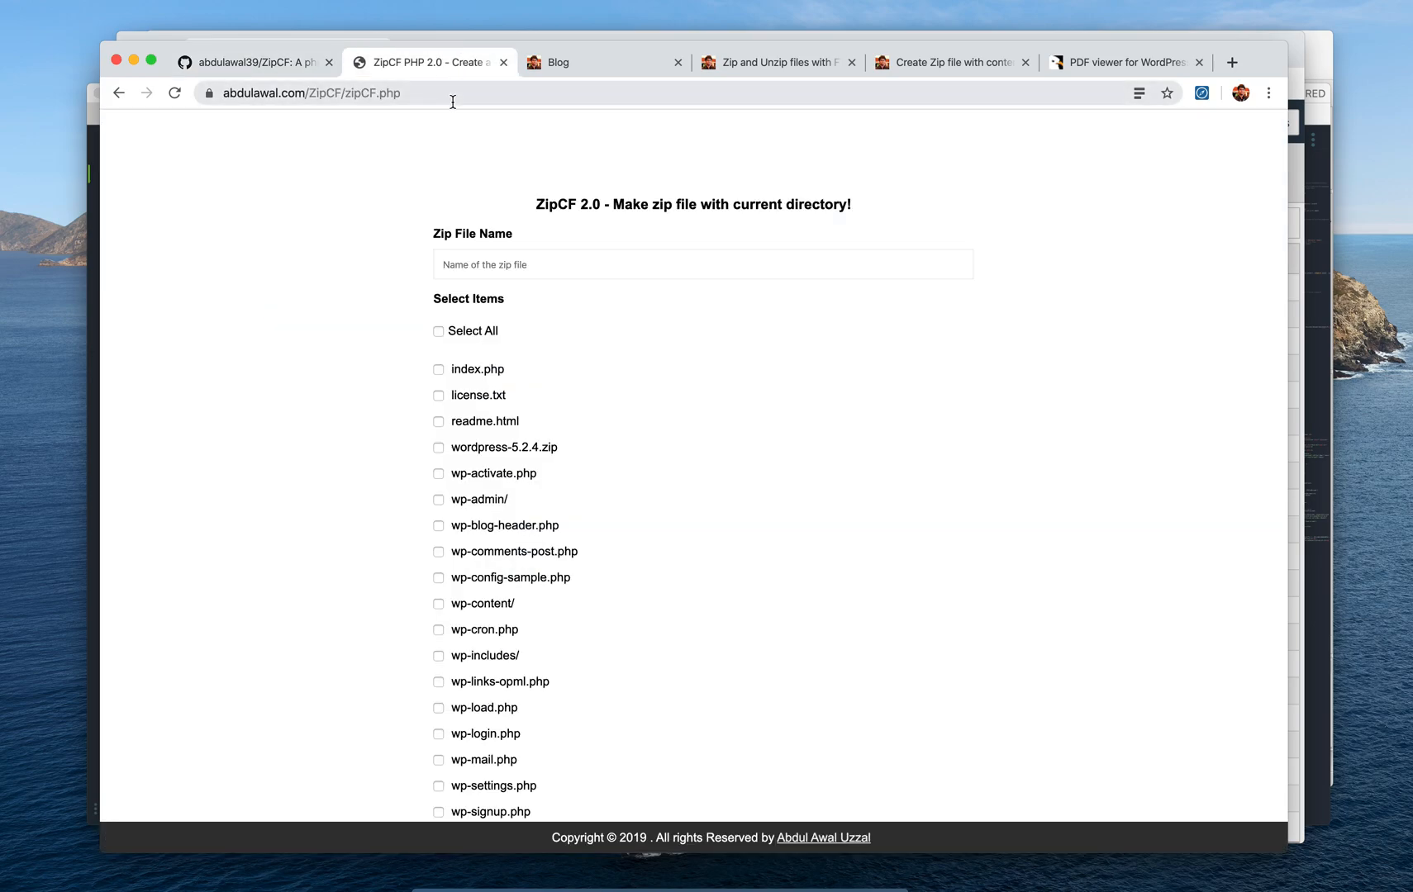
left_click(453, 100)
triple_click(465, 97)
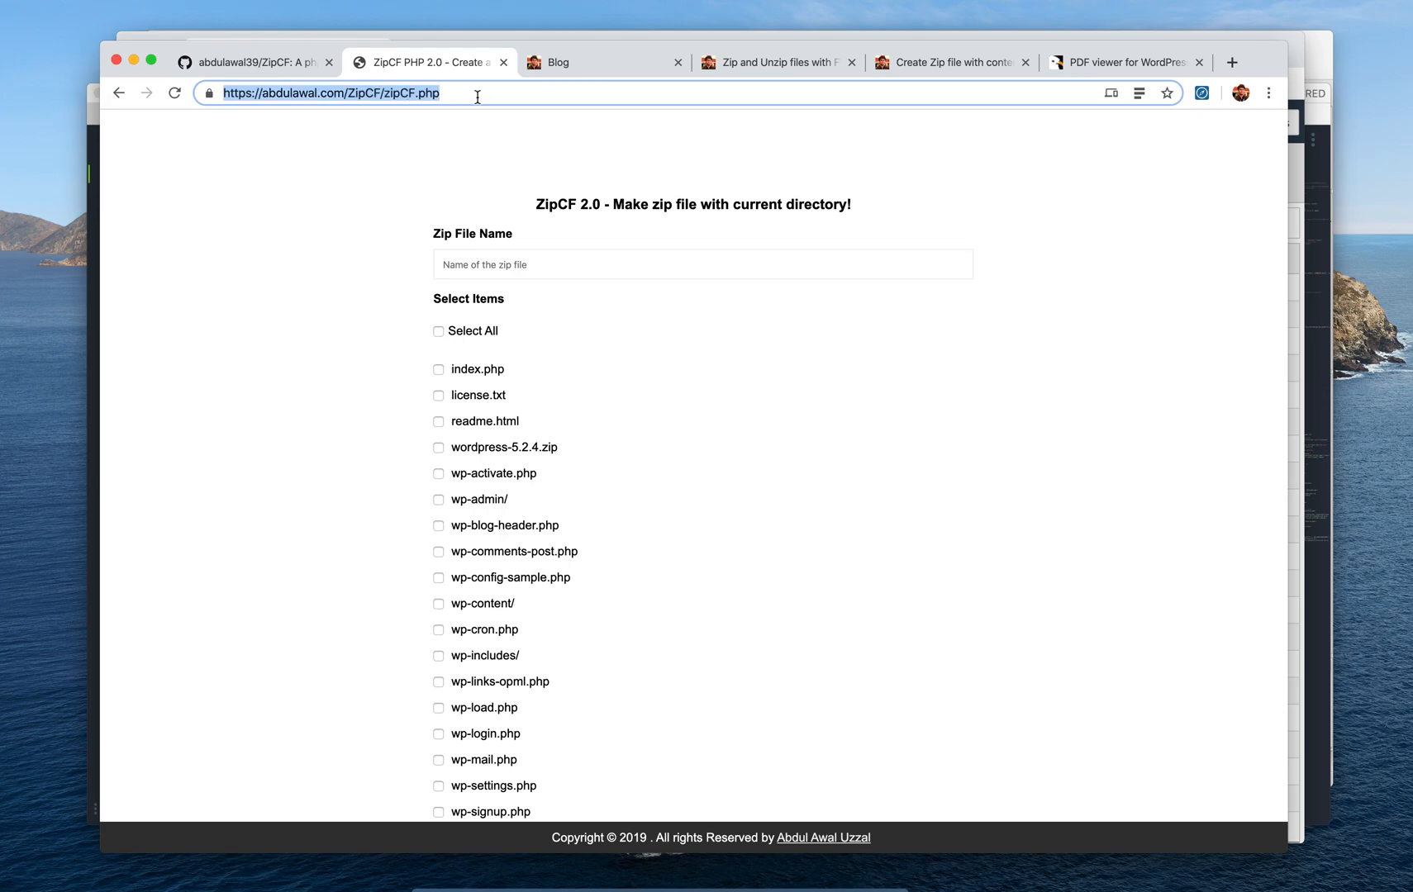
left_click(477, 97)
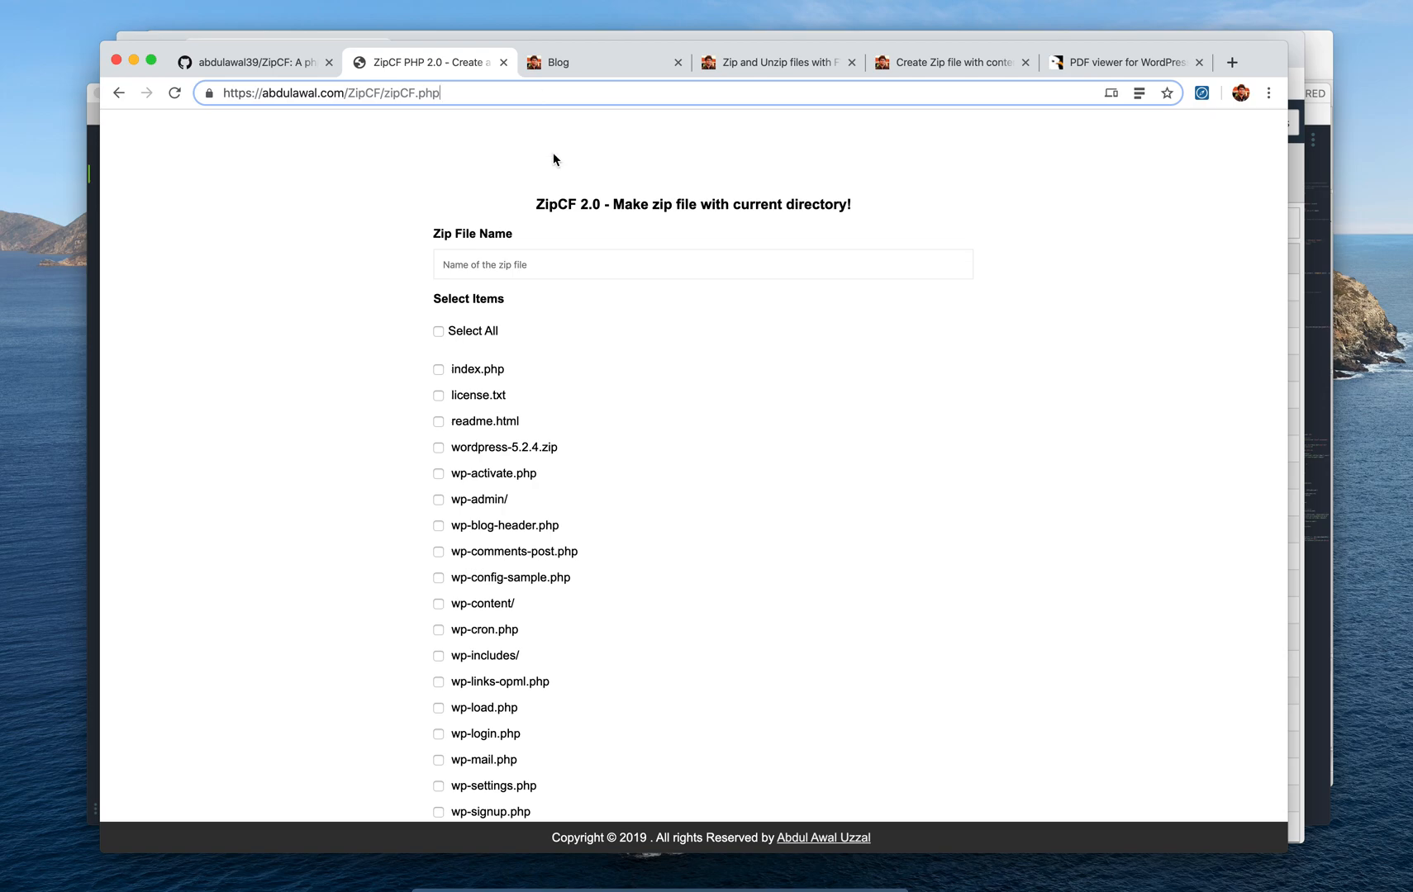
Focus the Zip File Name field, dismiss its saved suggestions, and scroll down to zipCF.php
left_click(582, 276)
triple_click(618, 201)
left_click(528, 207)
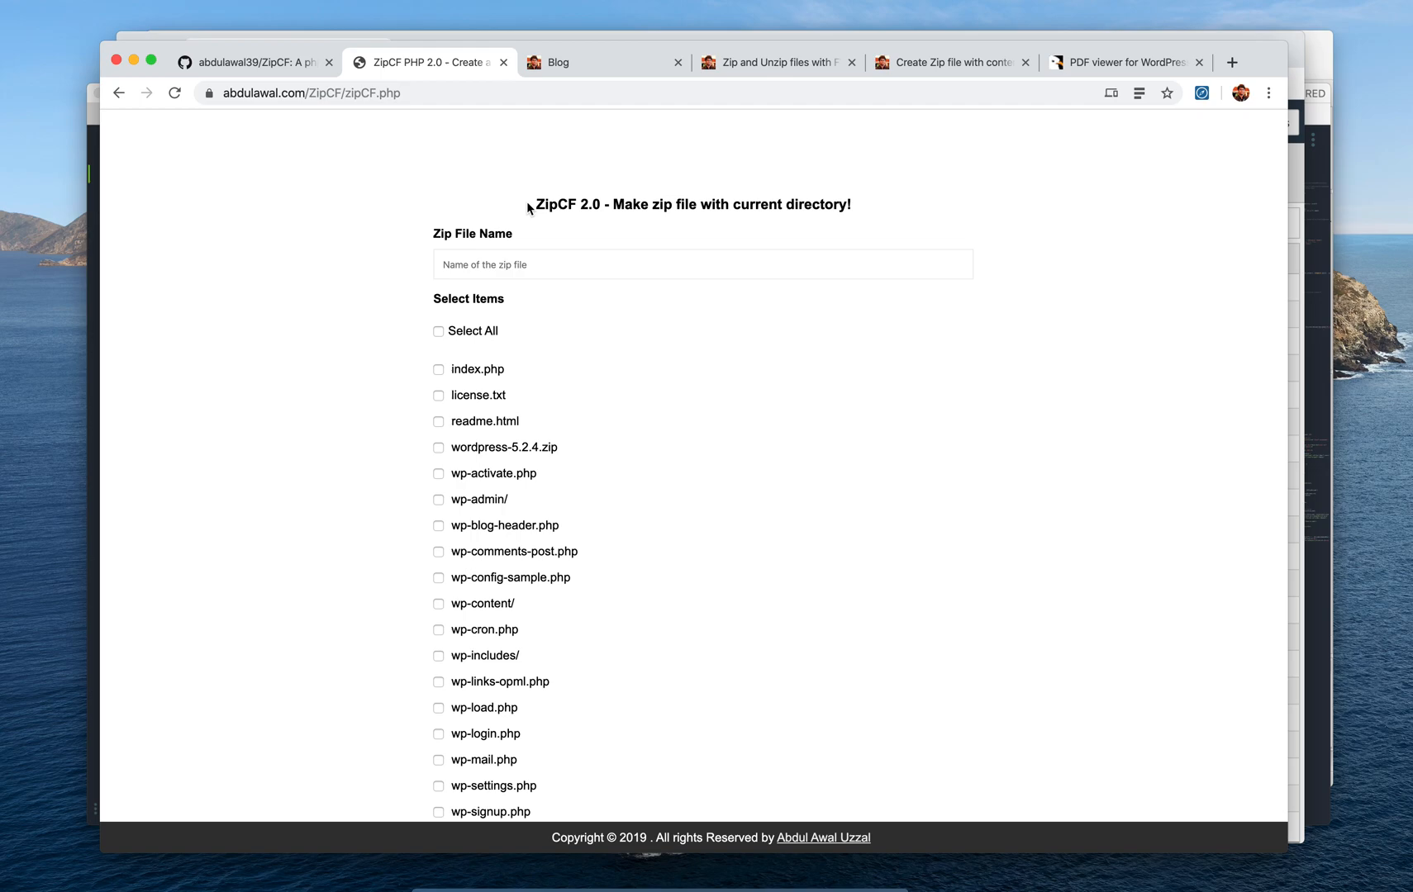
left_click(556, 264)
left_click(559, 266)
left_click(698, 231)
left_click(653, 265)
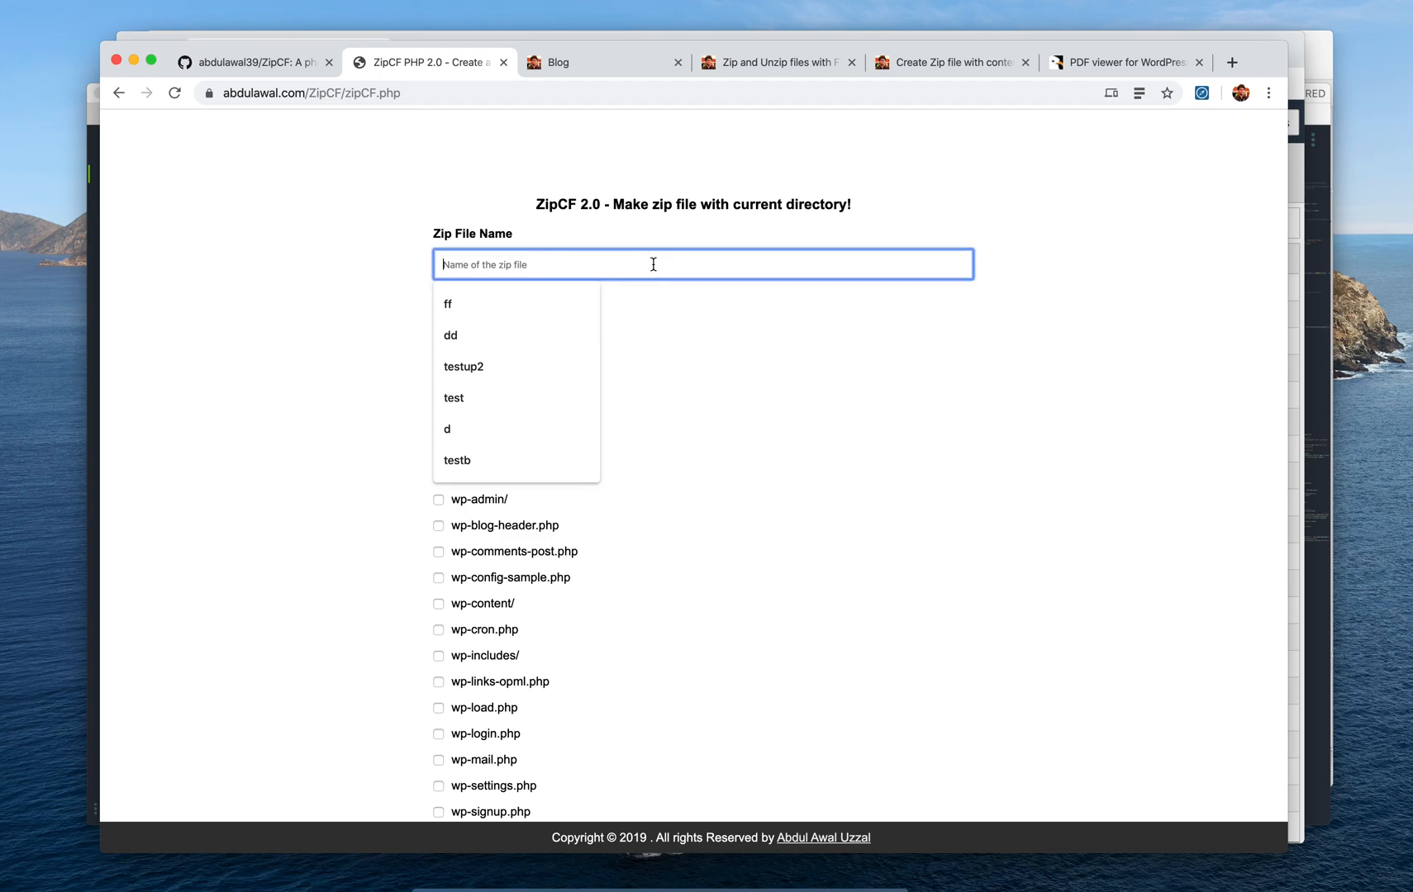
left_click(321, 326)
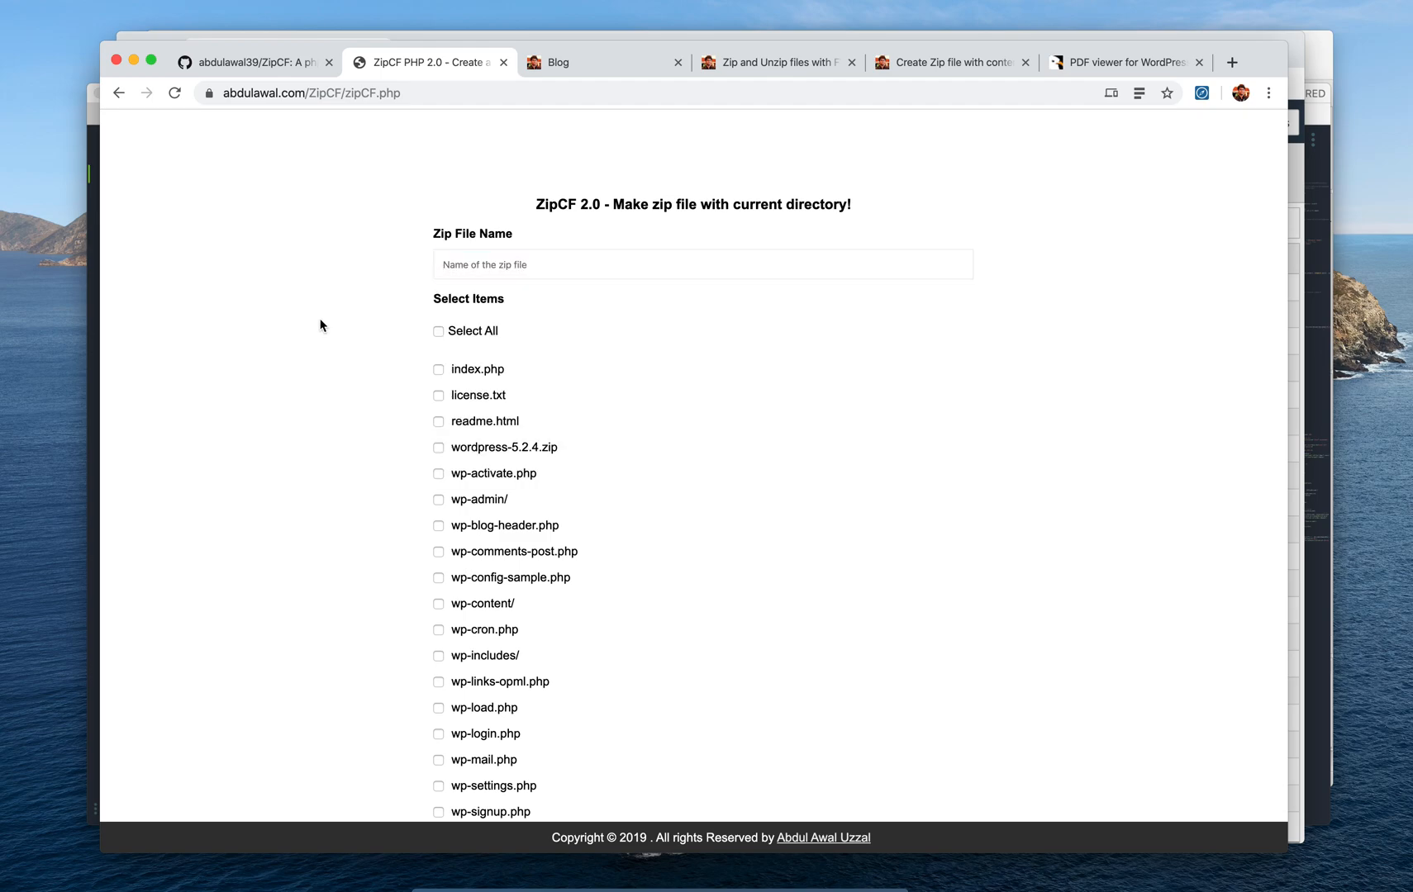
scroll(320, 325, "down", 3)
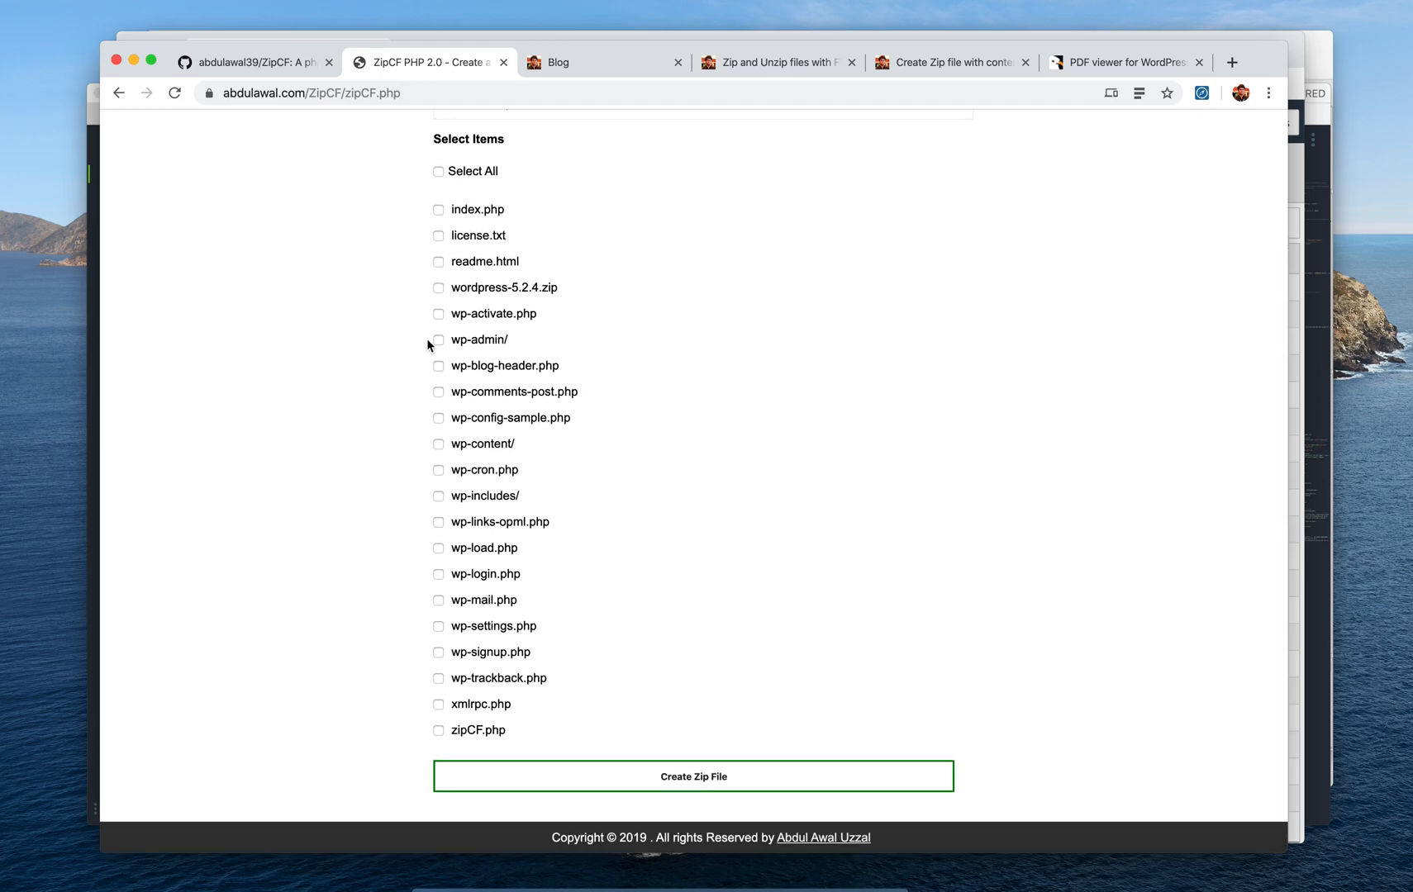
Enter wordpress-files as the Zip File Name
scroll(428, 340, "up", 3)
left_click(548, 275)
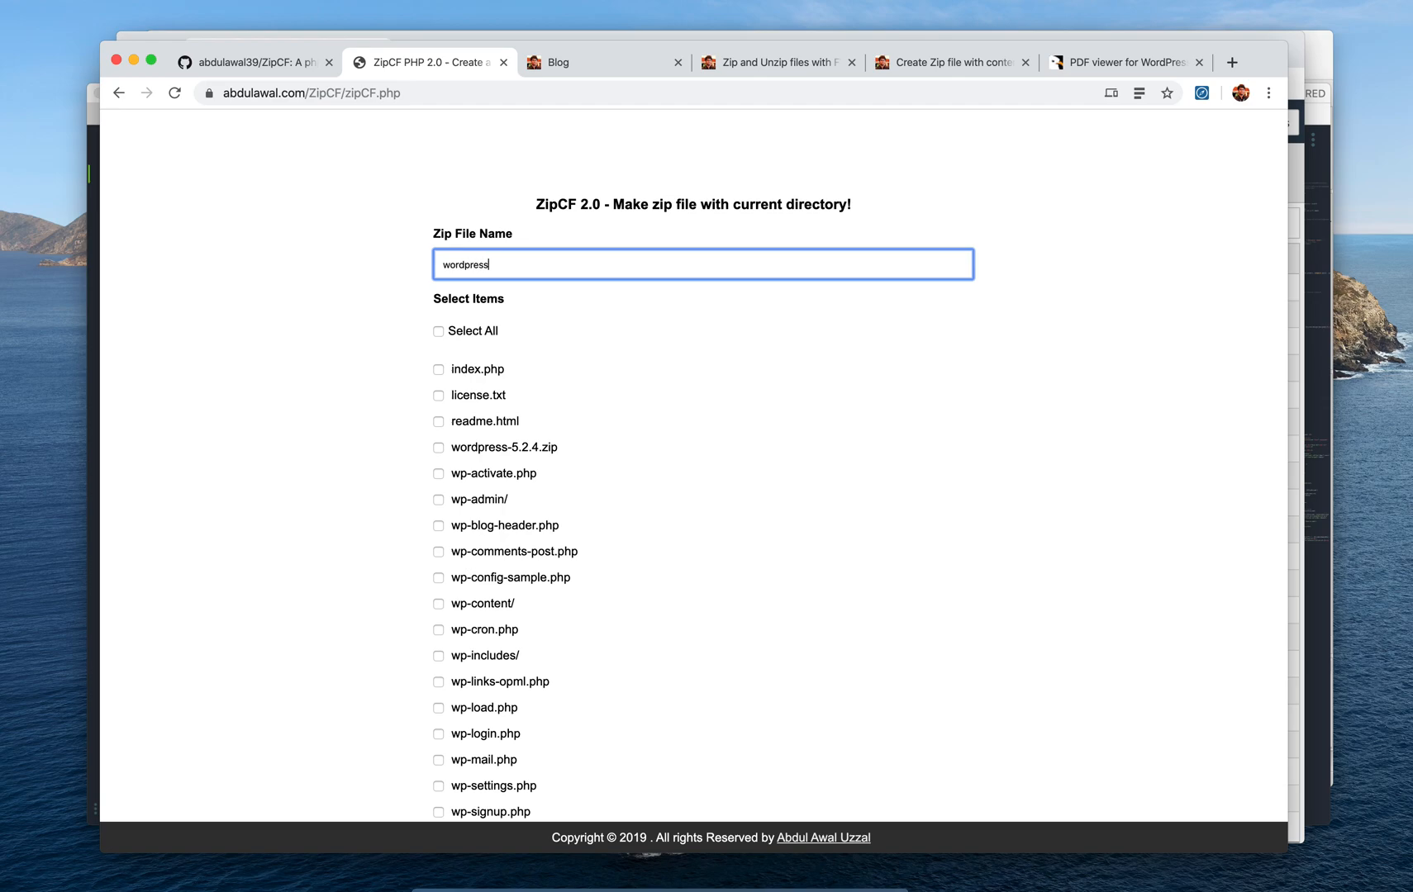
key("Tab")
scroll(446, 328, "down", 2)
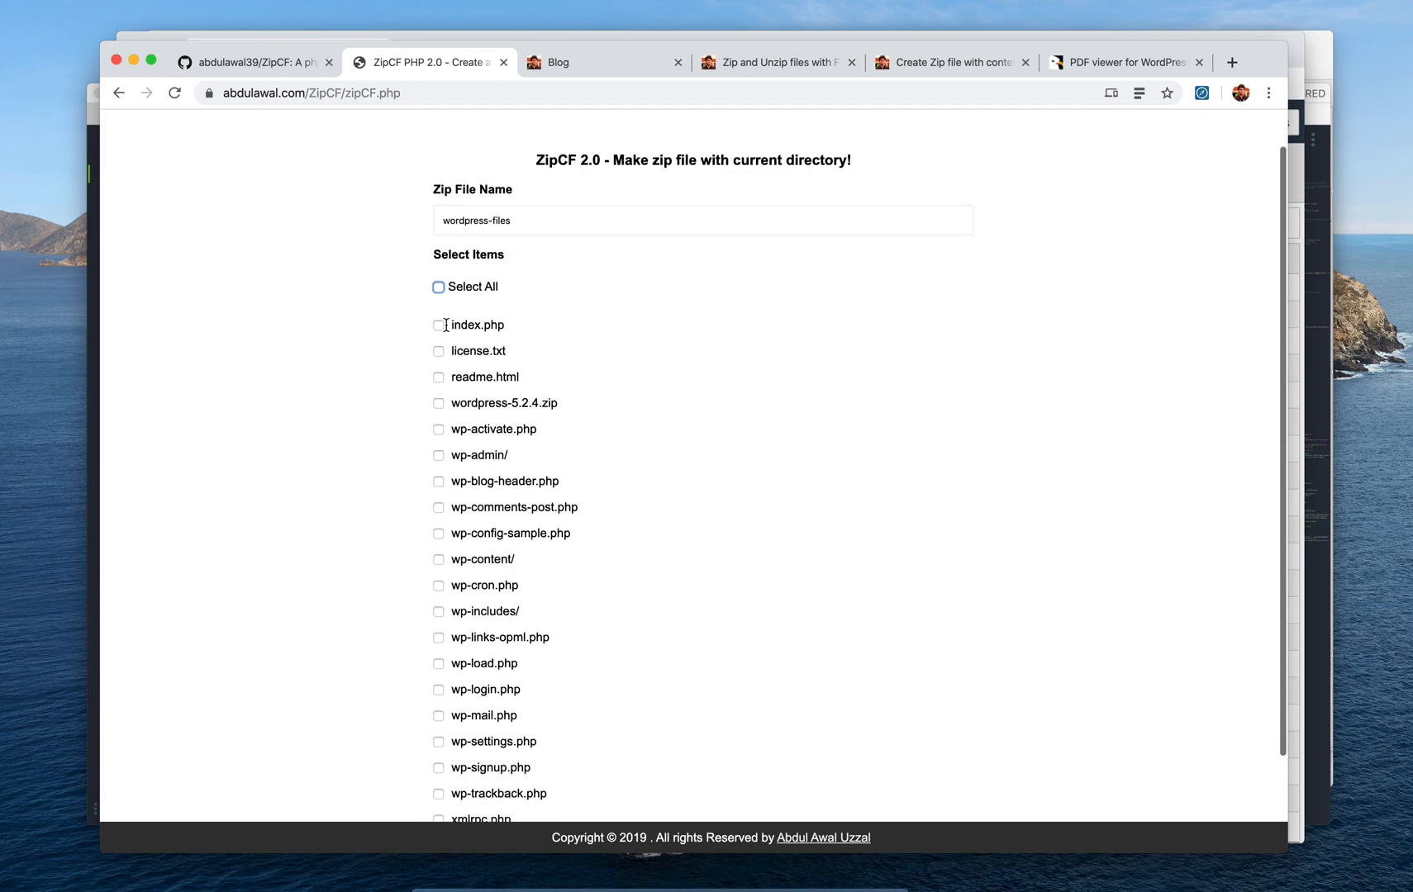
scroll(446, 326, "down", 3)
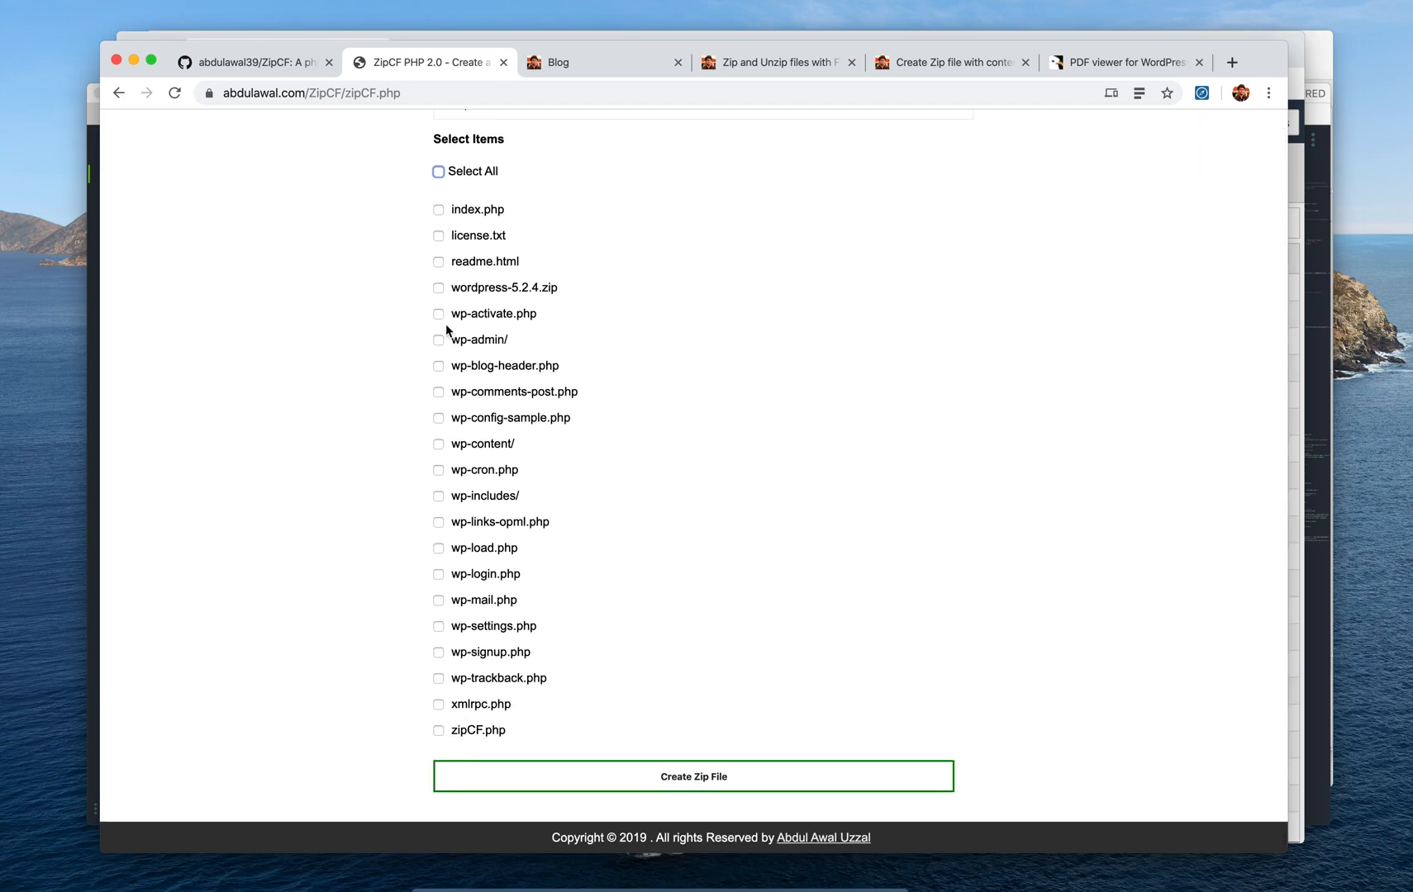
scroll(467, 305, "up", 2)
Toggle Select All and unticking zipCF.php several times, ending with every file choice cleared
left_click(439, 227)
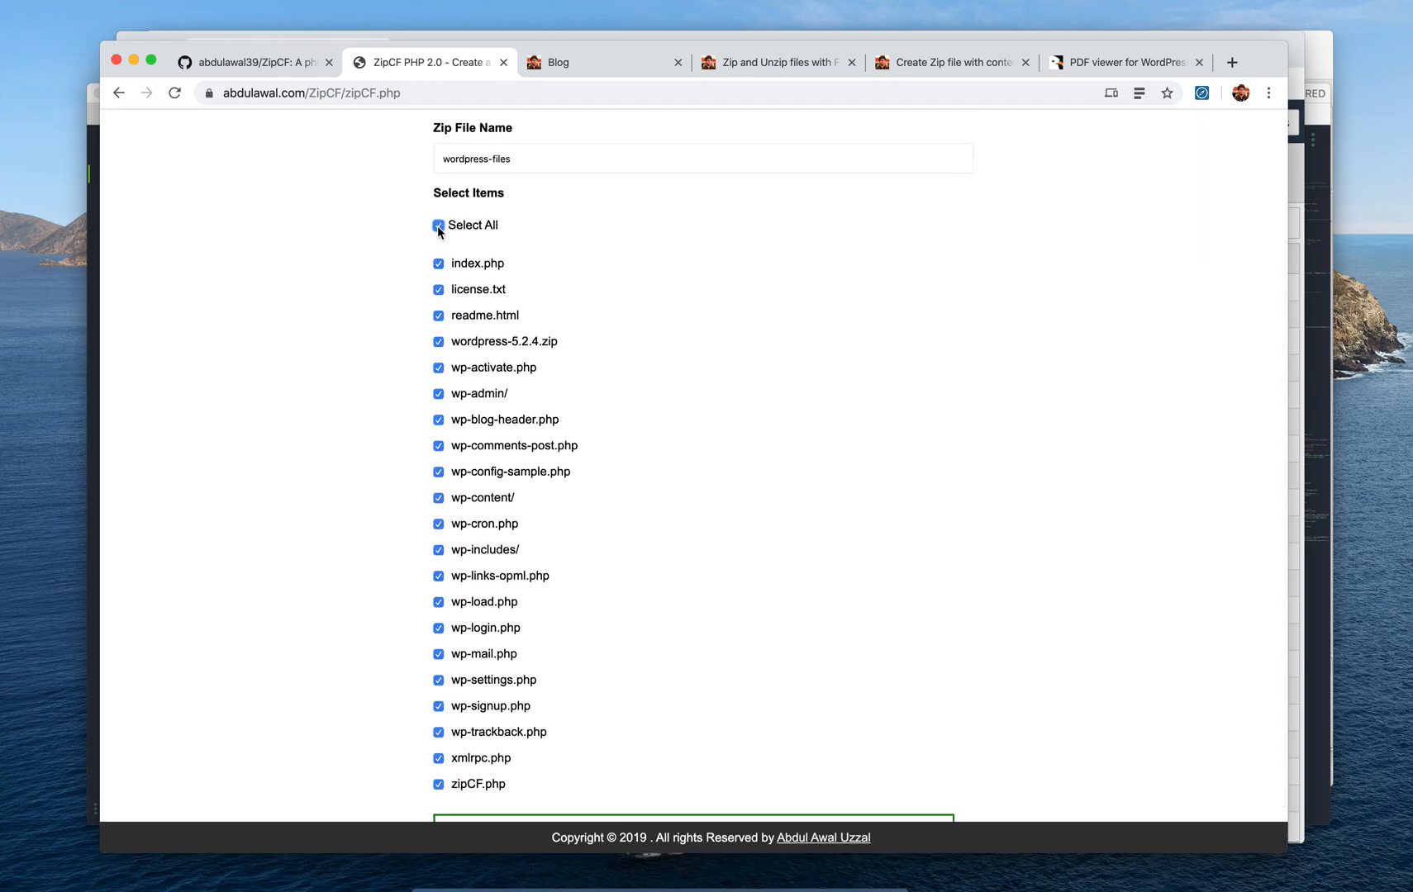
left_click(401, 226)
scroll(443, 273, "down", 3)
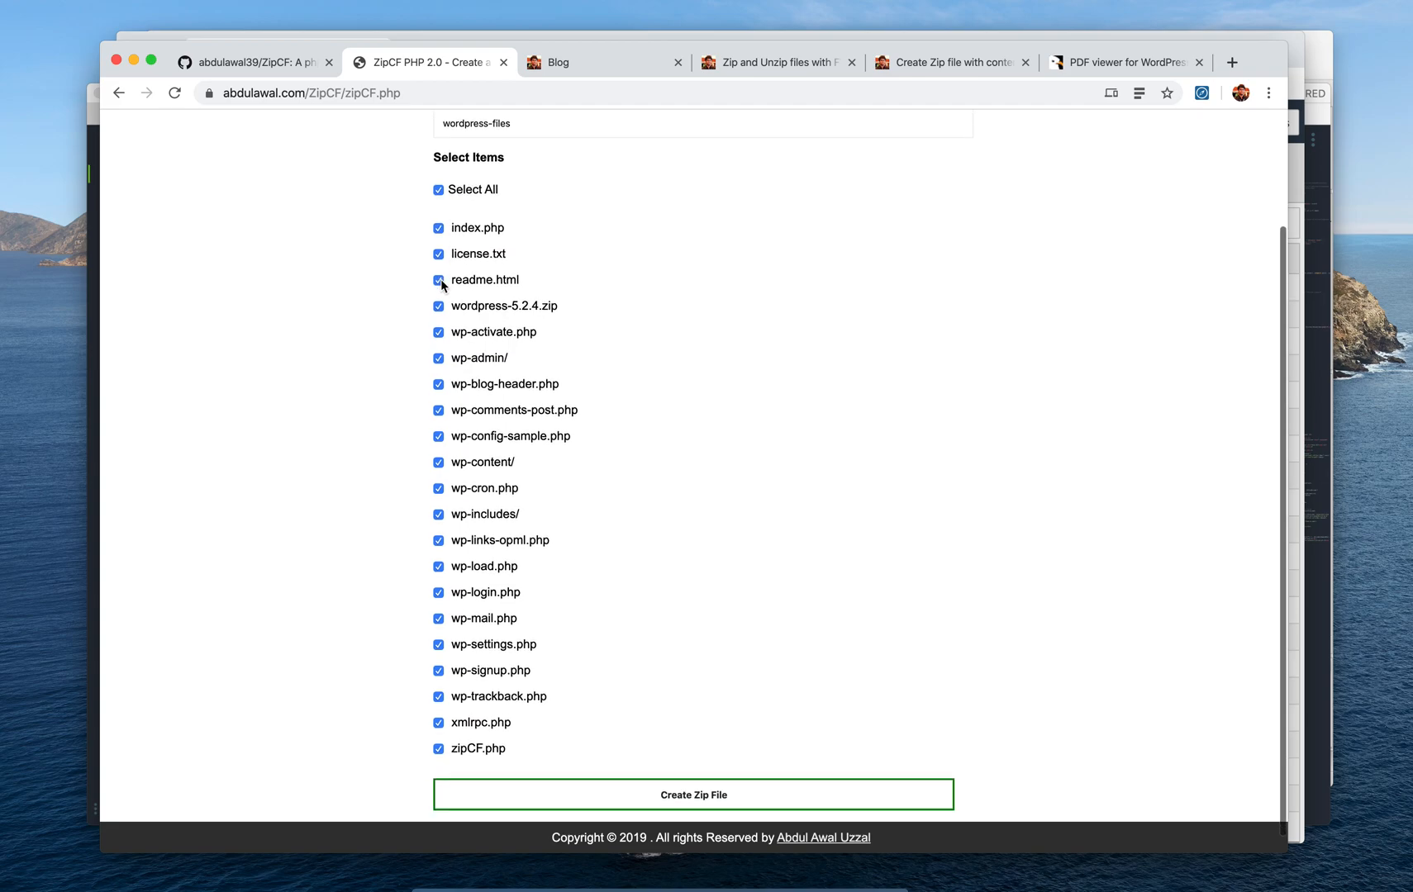
left_click(439, 731)
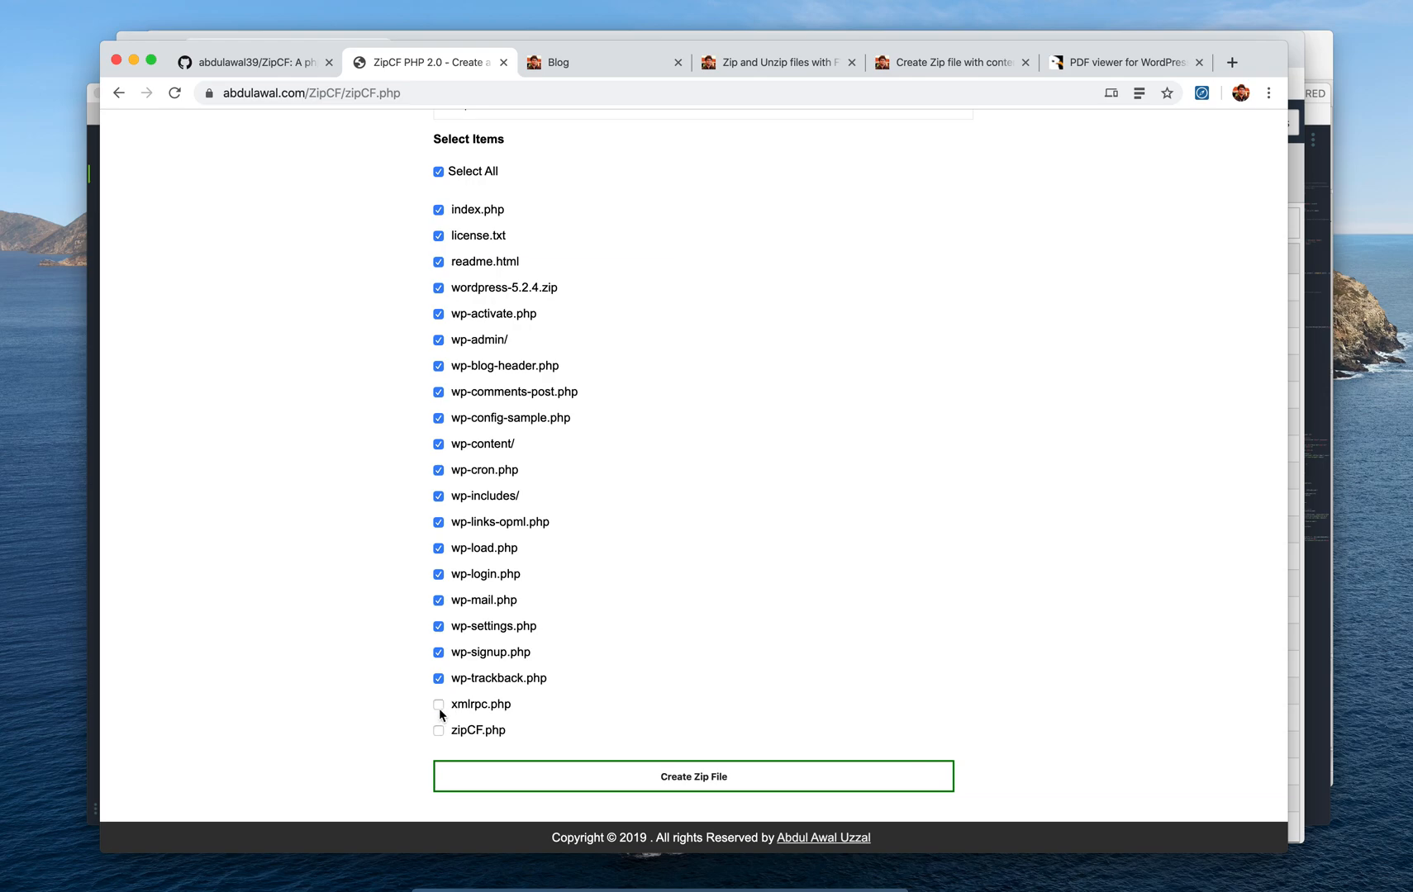
scroll(440, 496, "up", 3)
left_click(437, 253)
scroll(444, 281, "down", 3)
scroll(438, 307, "up", 2)
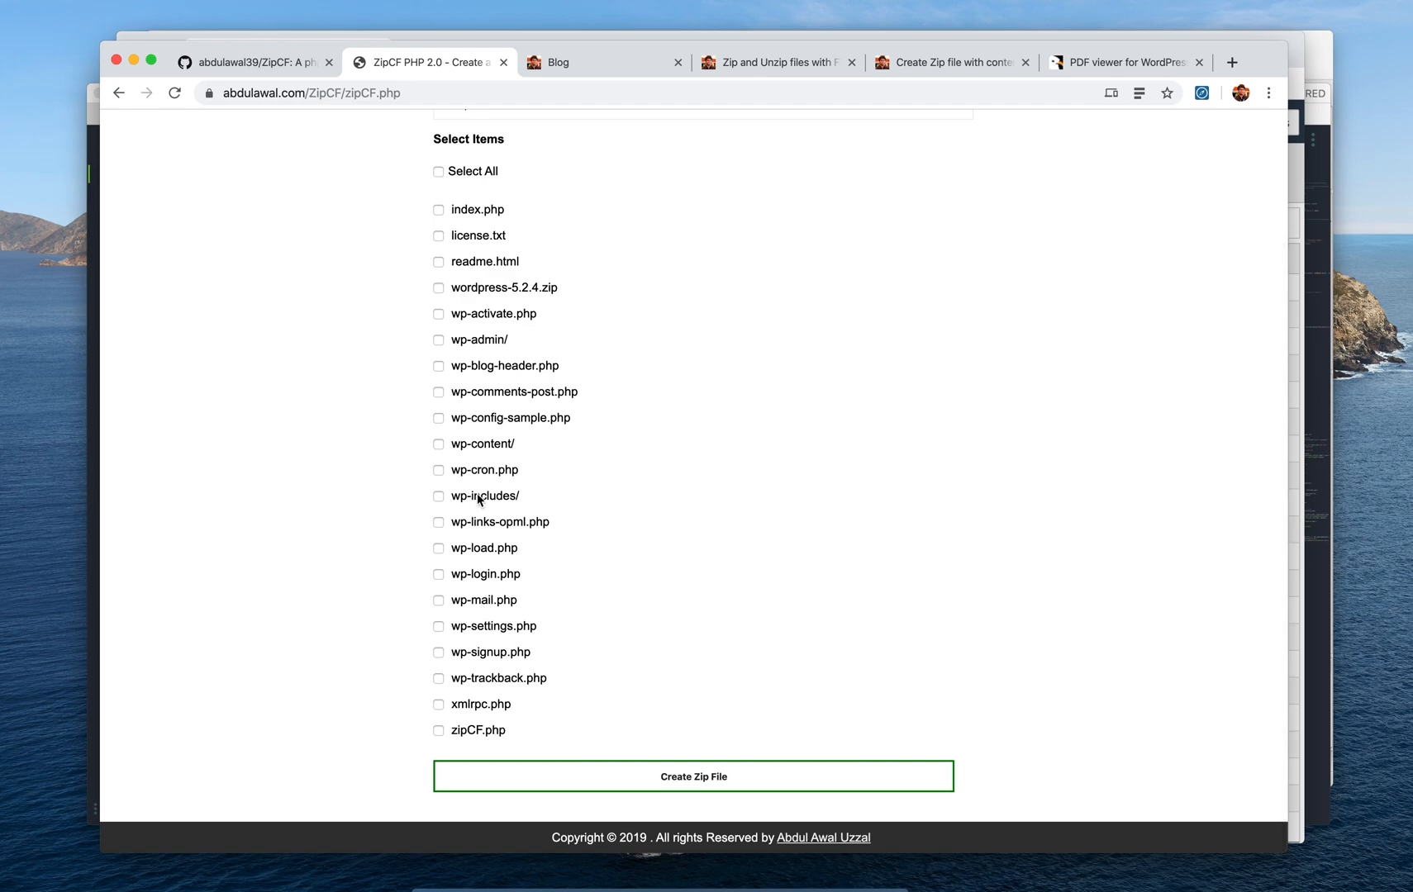
left_click(443, 222)
scroll(440, 372, "down", 2)
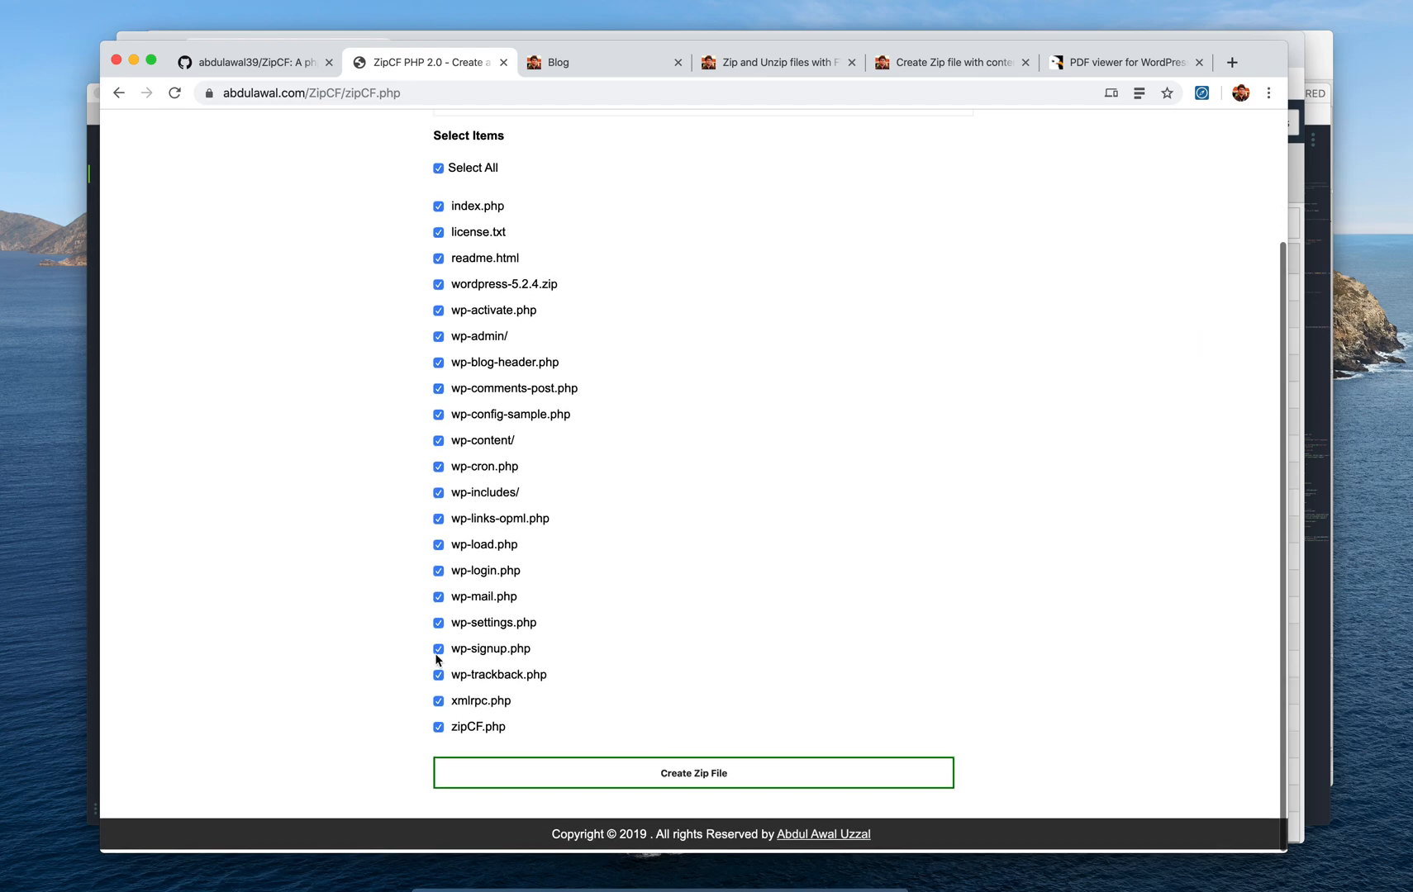
left_click(440, 732)
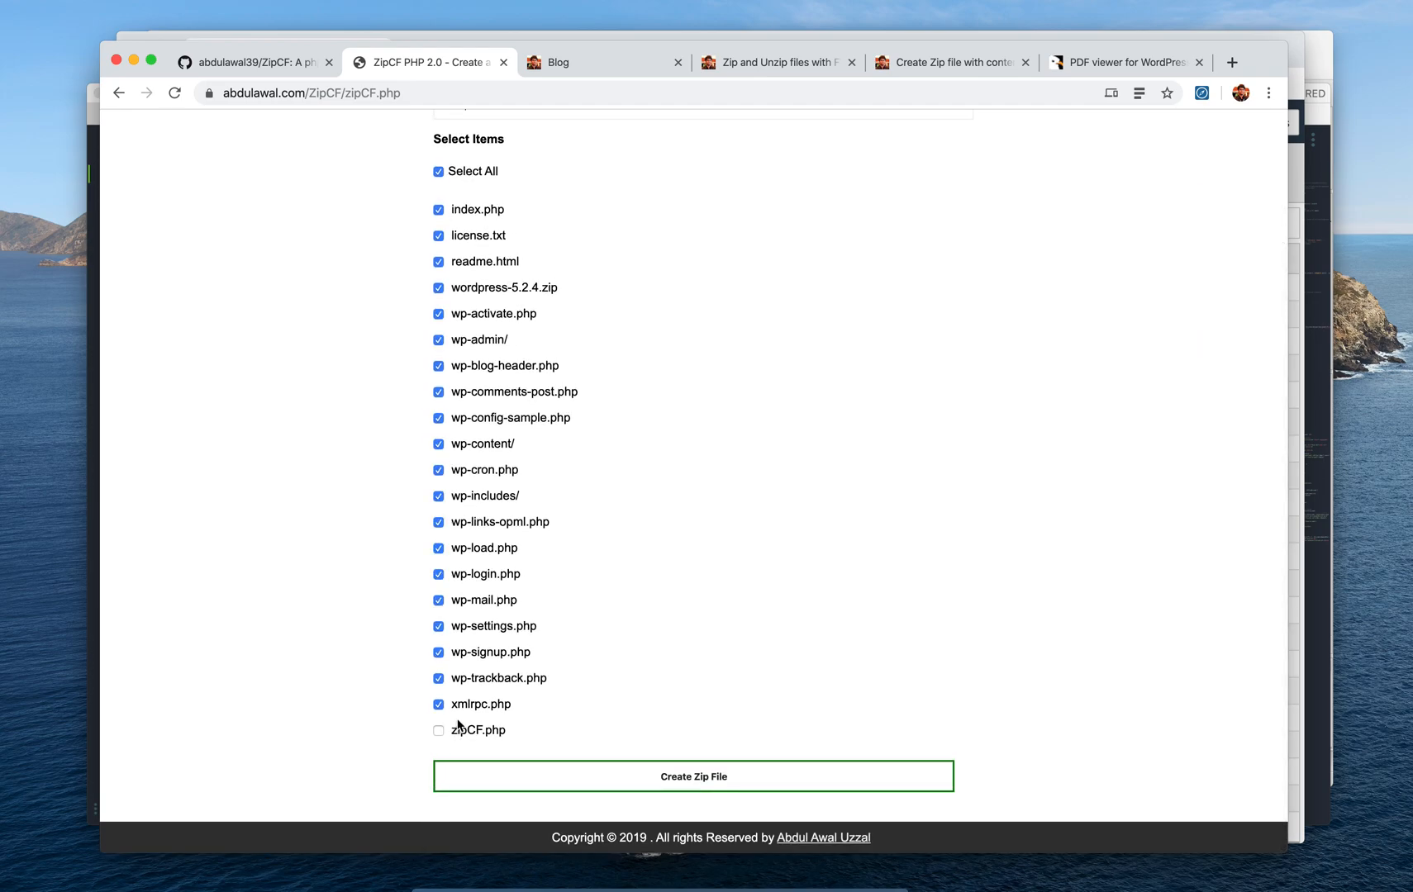
left_click(434, 172)
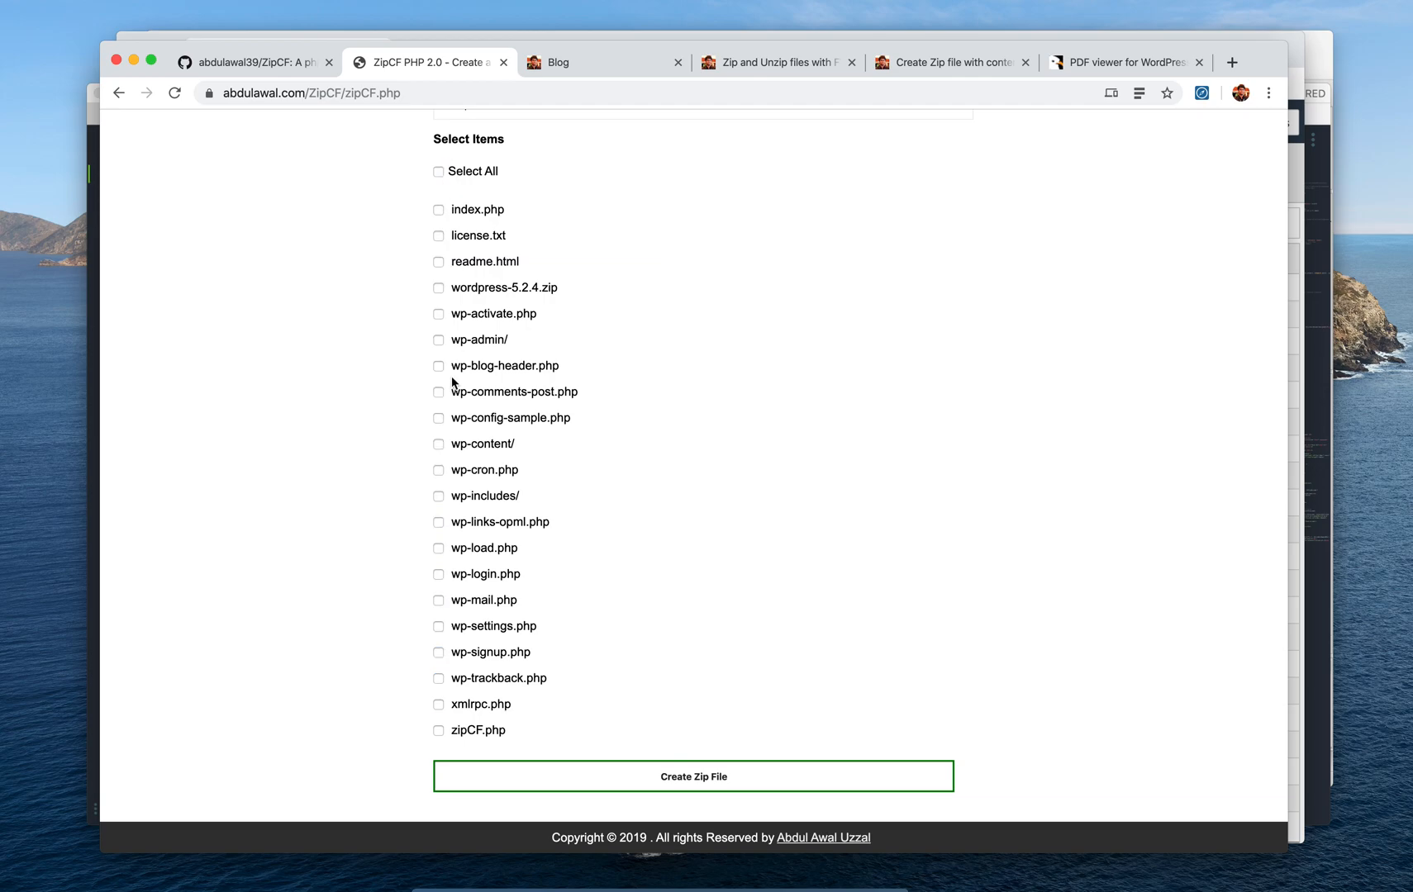
left_click(441, 174)
left_click(440, 173)
Tick wp-content/, wp-cron.php, wp-includes/, wp-settings.php and wp-mail.php, then Select All and Create Zip File
left_click(439, 444)
left_click(439, 470)
left_click(439, 496)
left_click(439, 627)
left_click(438, 601)
scroll(443, 615, "up", 4)
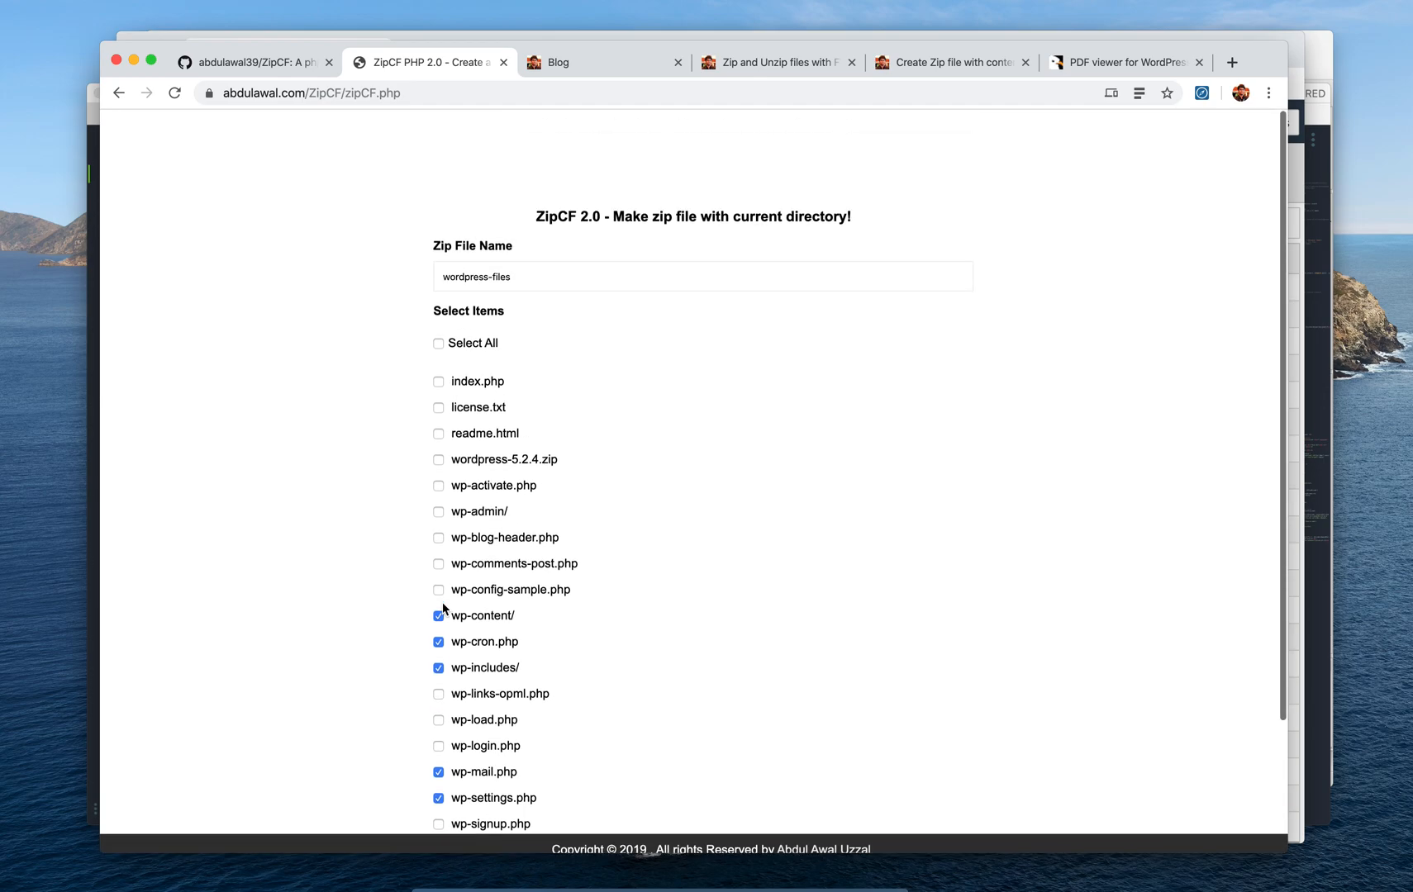
left_click(468, 333)
scroll(575, 368, "down", 4)
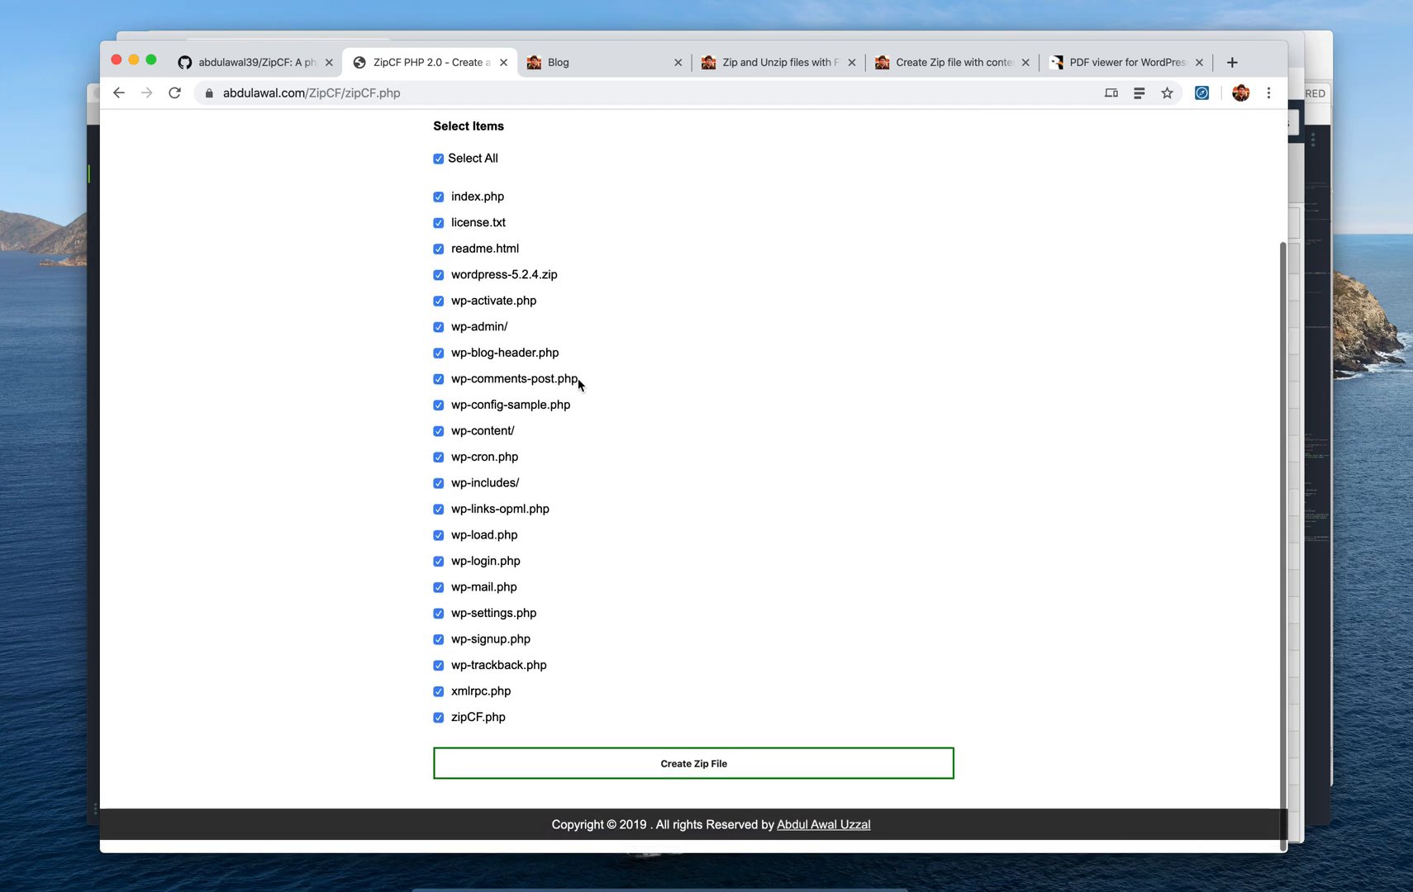
left_click(680, 782)
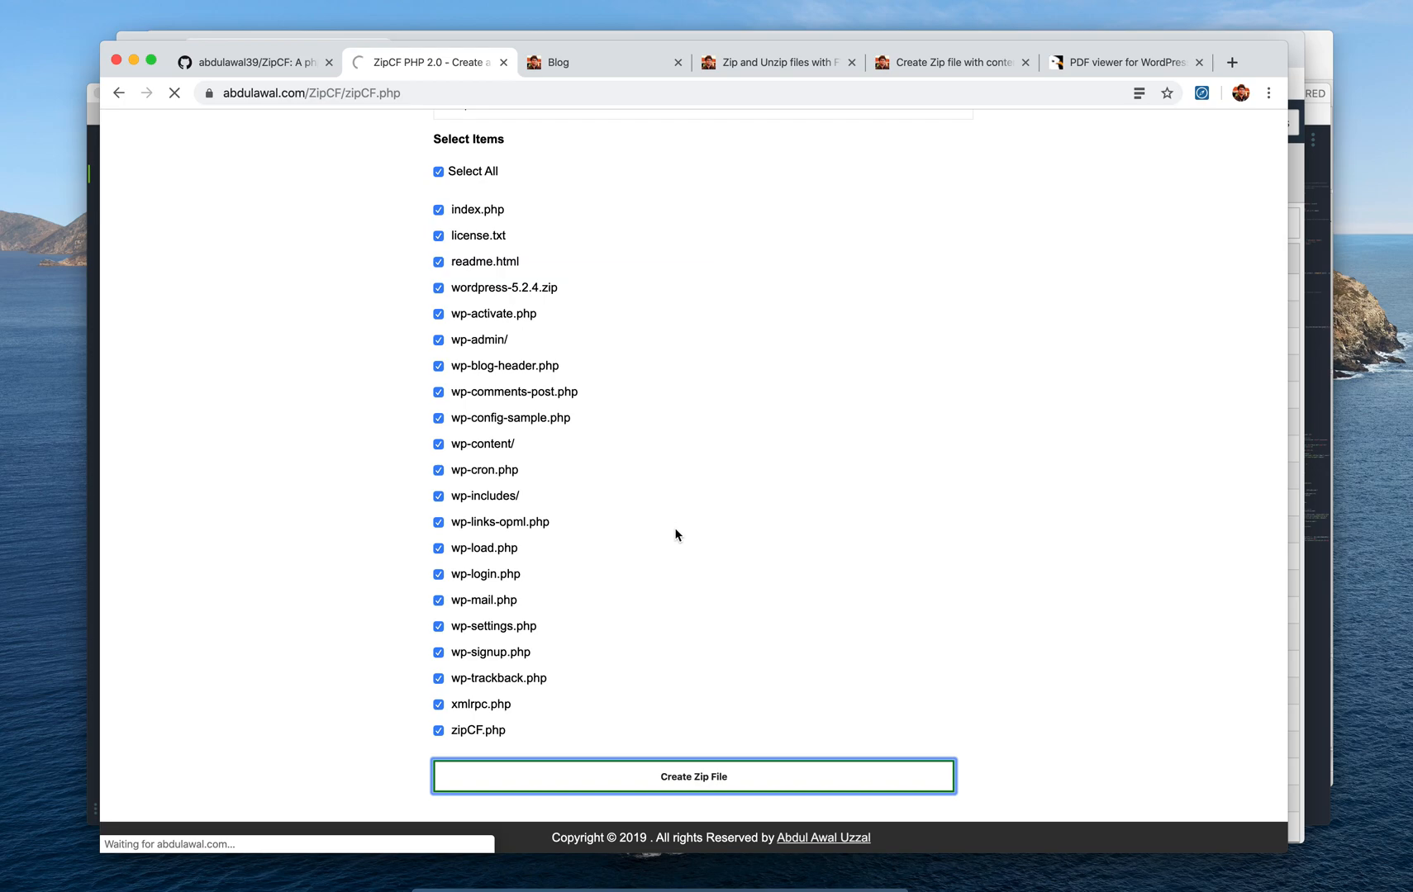
Read the 'Successfully Created Zip file wordpress-files.zip' confirmation, highlighting the zip's file name
scroll(675, 536, "down", 5)
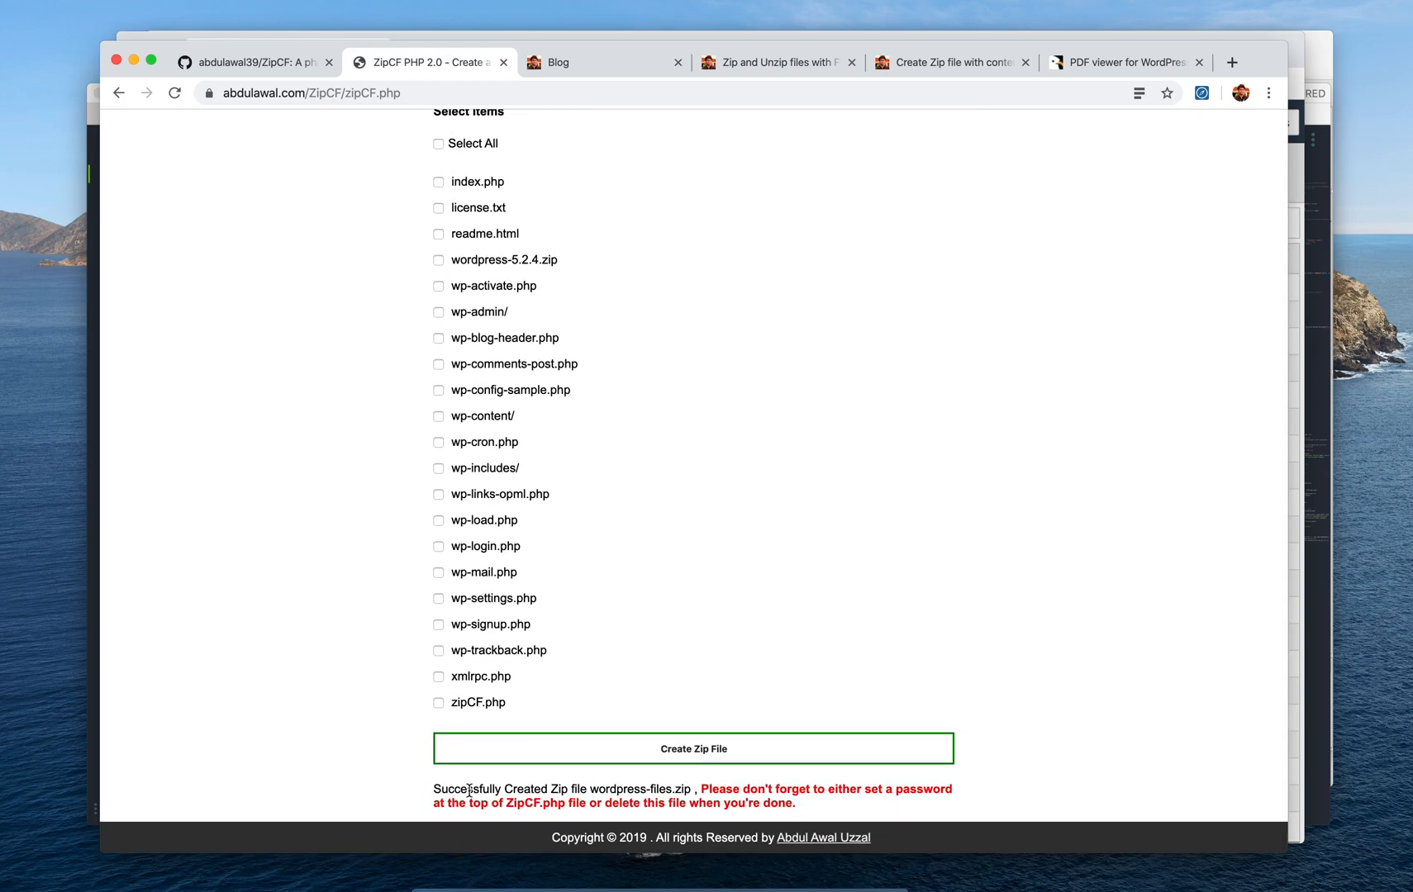
left_click_drag(470, 790, 661, 792)
double_click(641, 791)
left_click(672, 789)
scroll(796, 725, "up", 5)
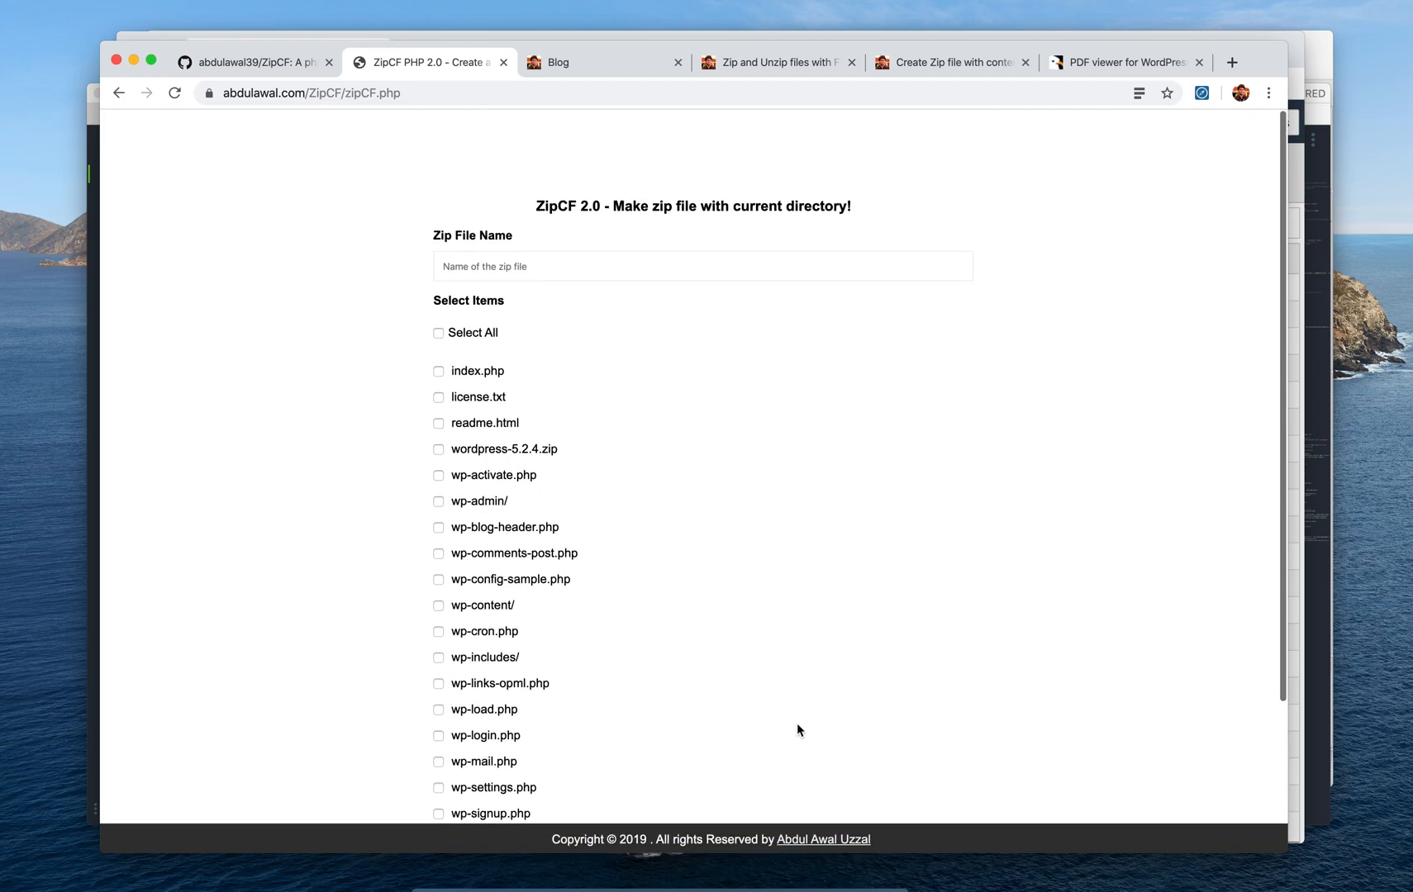
scroll(788, 588, "down", 5)
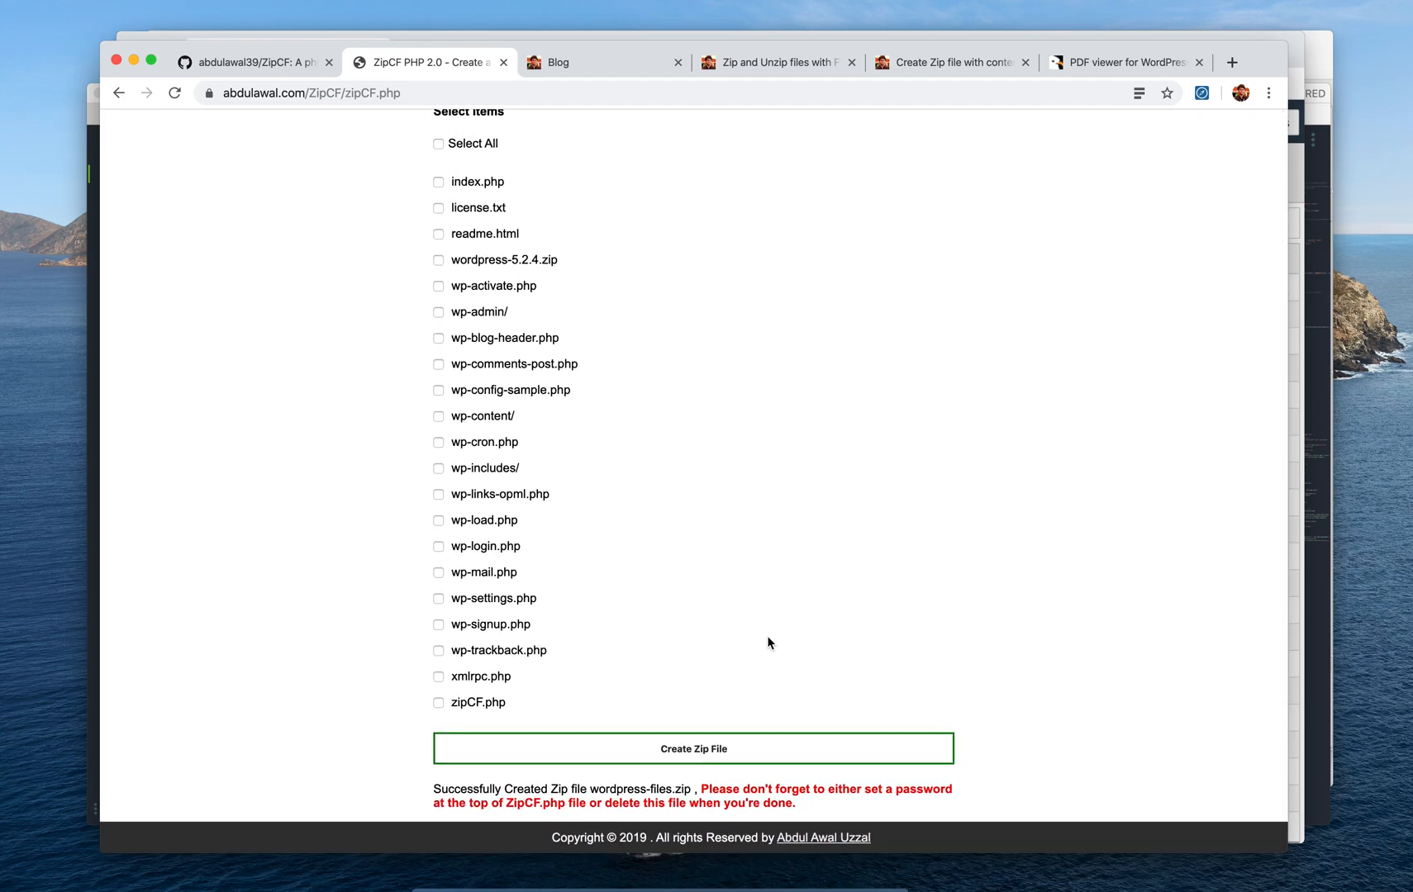
In FileZilla, refresh the remote /public_html/ZipCF folder listing
left_click(670, 881)
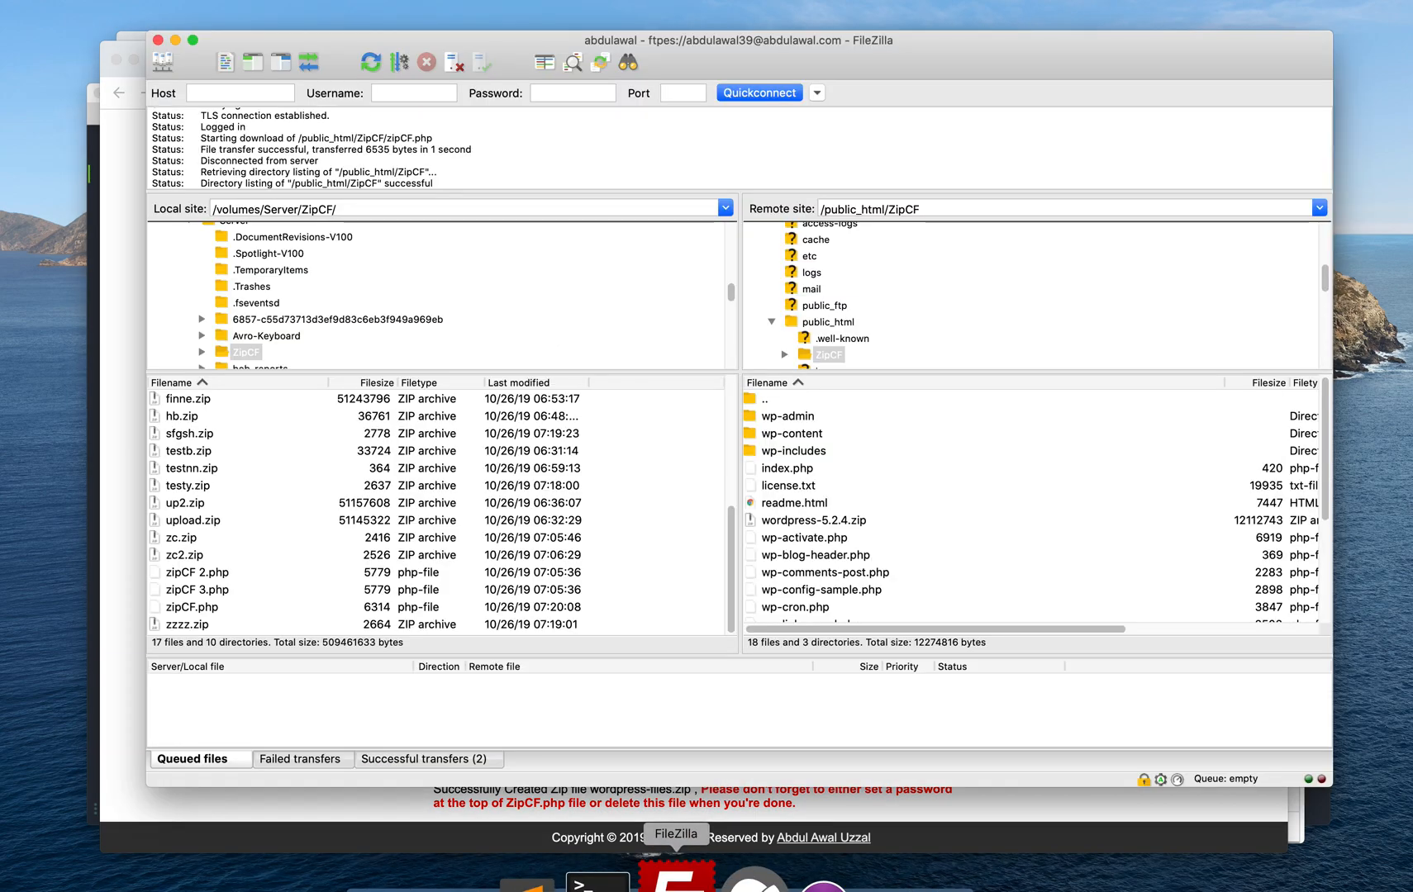
left_click(882, 439)
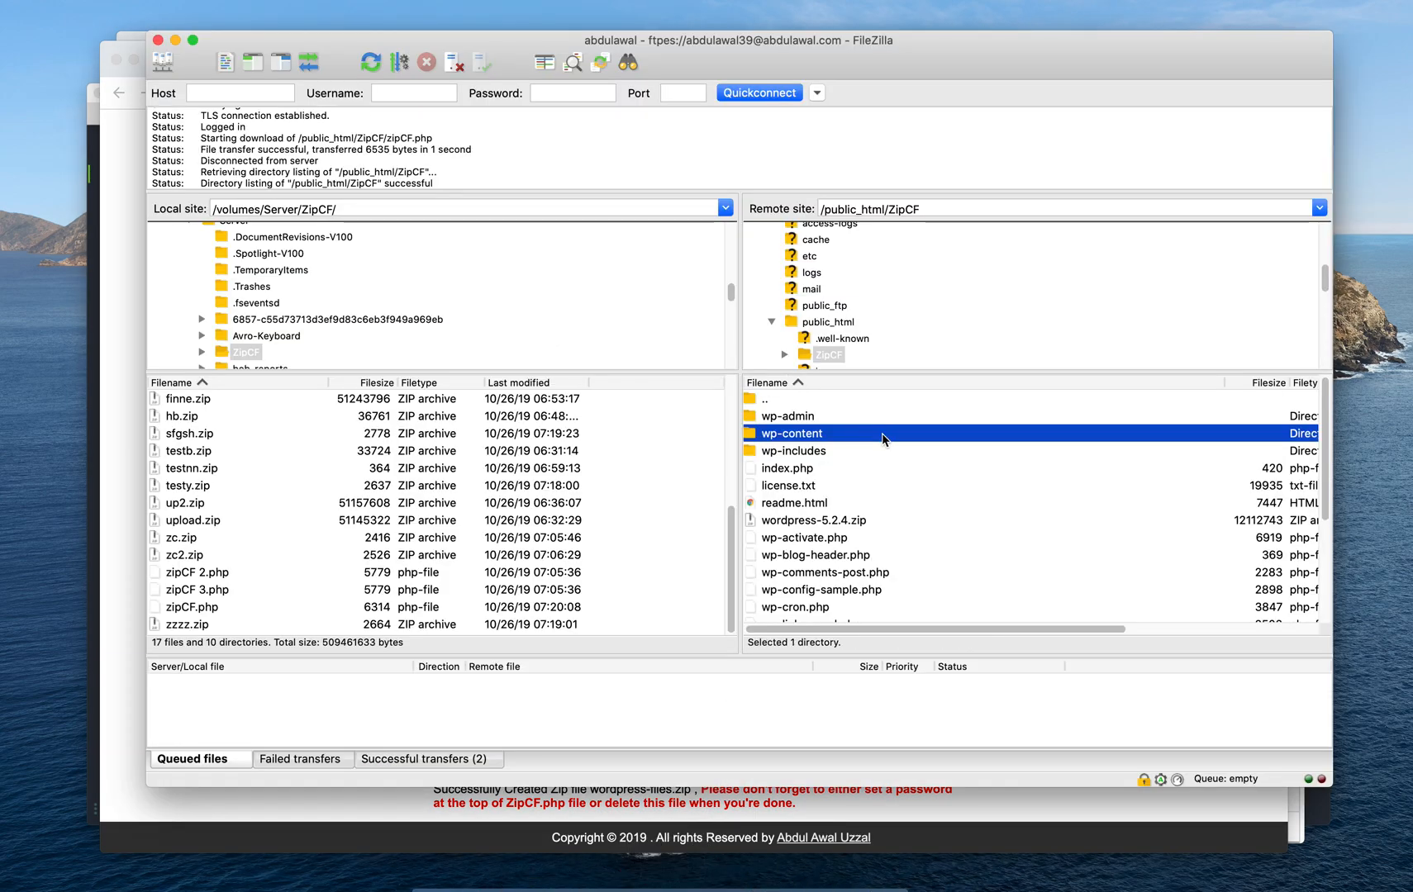
right_click(932, 457)
left_click(1013, 594)
scroll(916, 509, "down", 5)
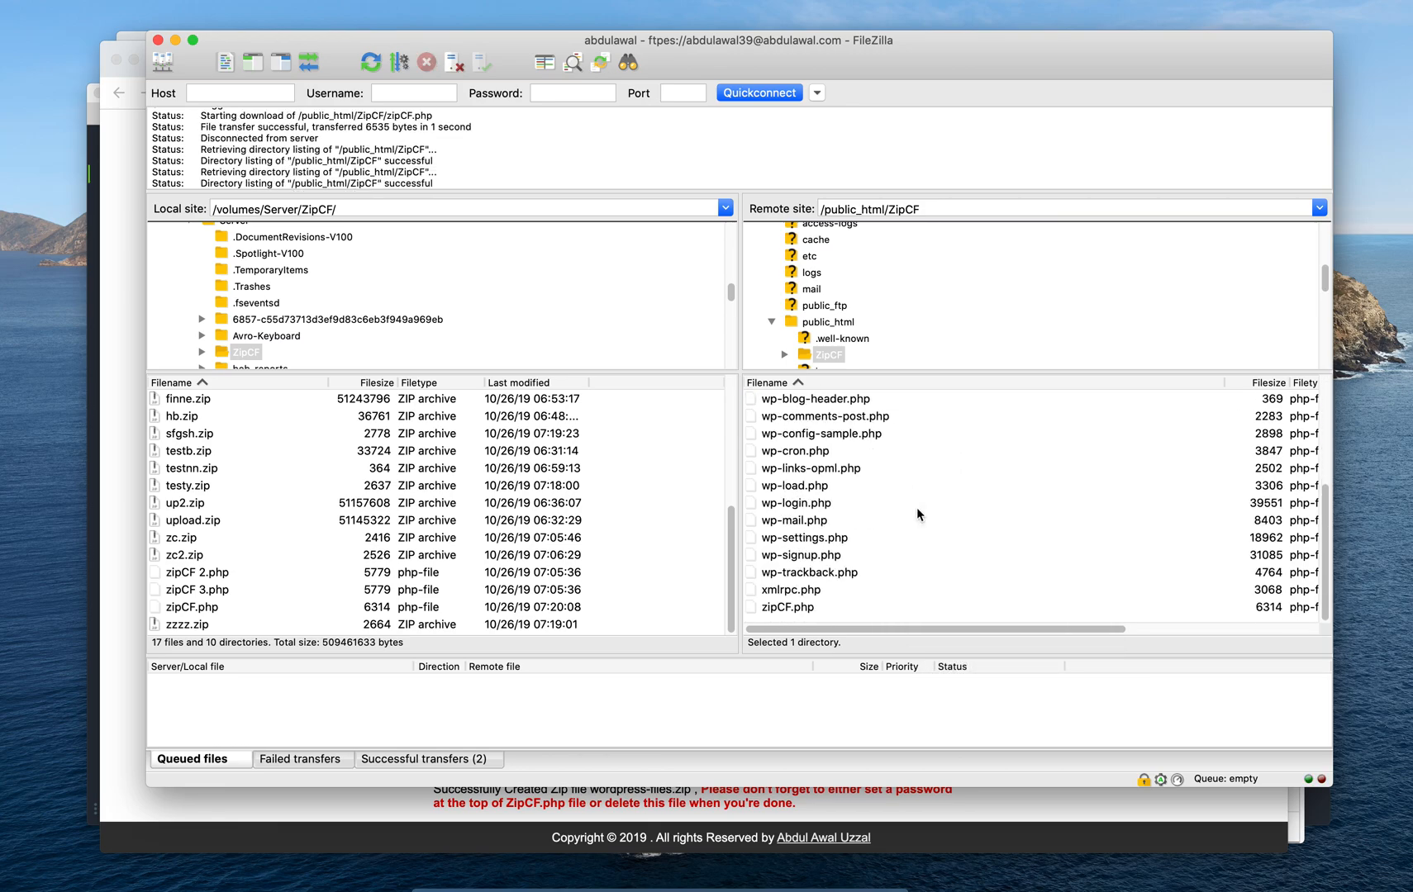
scroll(917, 508, "up", 5)
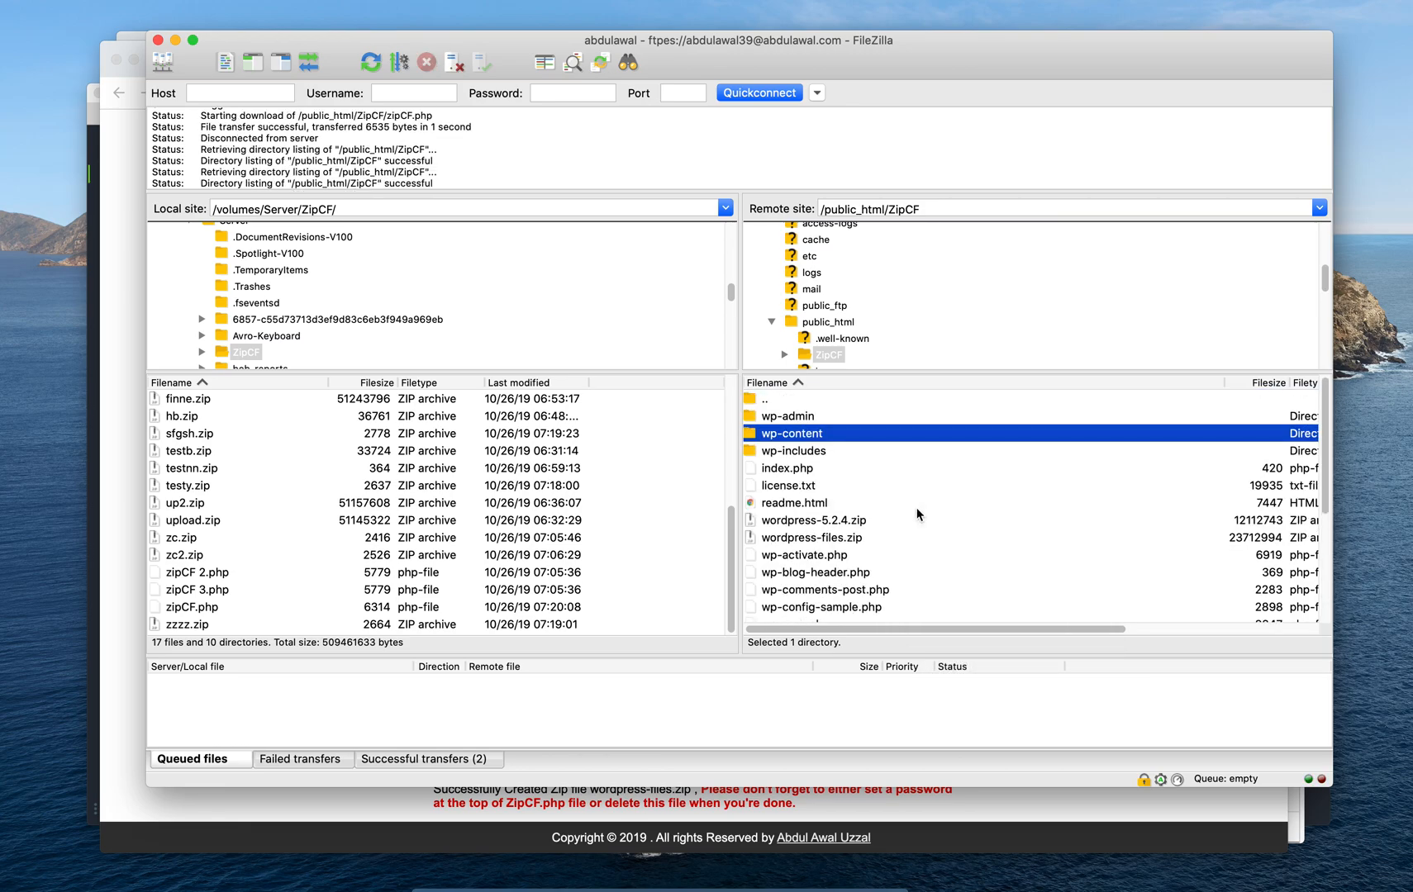
Select wordpress-files.zip (23712994 bytes) in the remote listing to confirm it was created
left_click(864, 540)
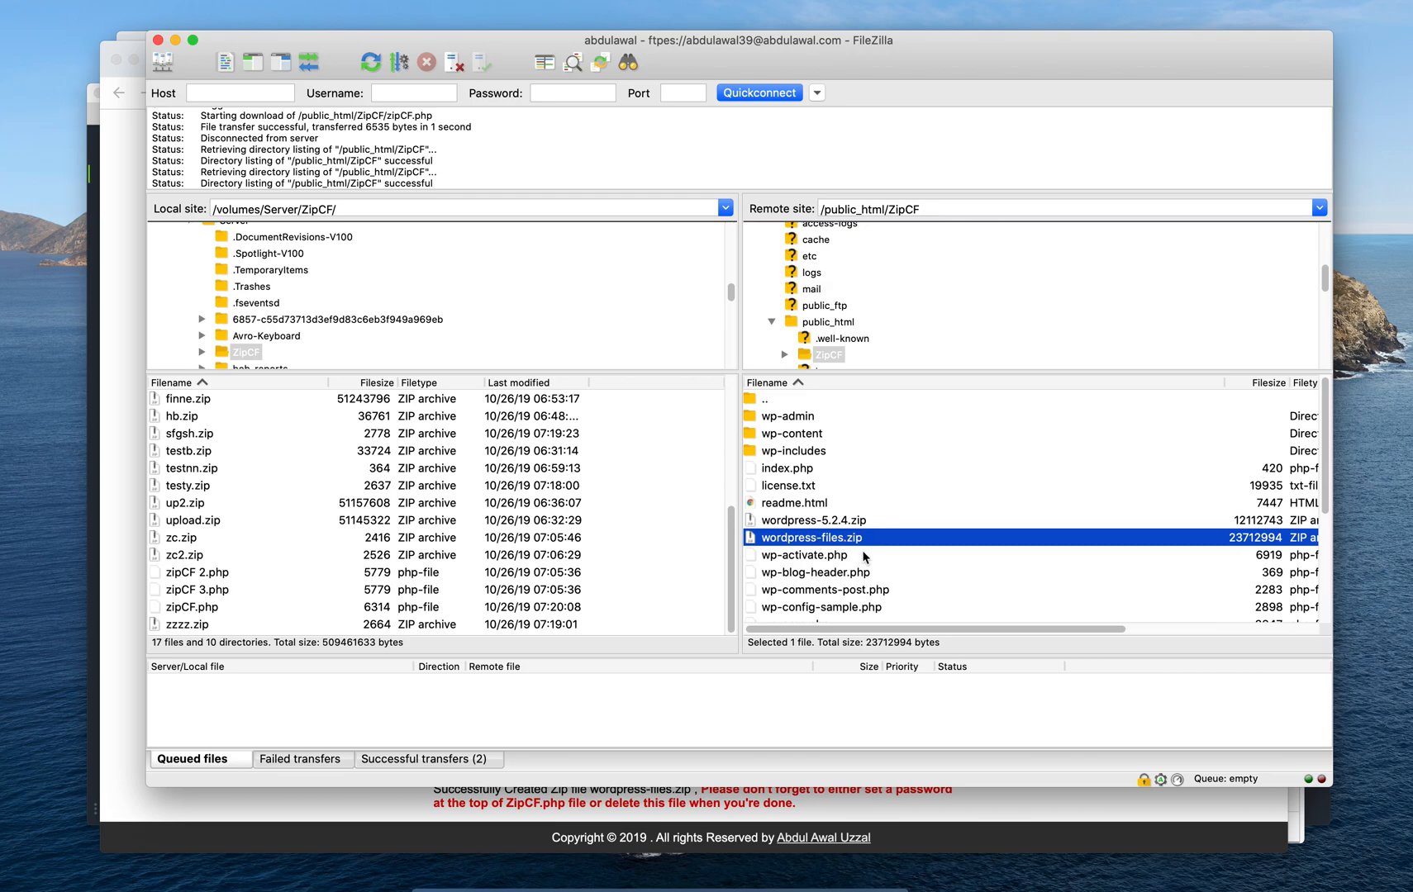
scroll(872, 543, "down", 5)
scroll(871, 543, "up", 5)
scroll(873, 545, "down", 5)
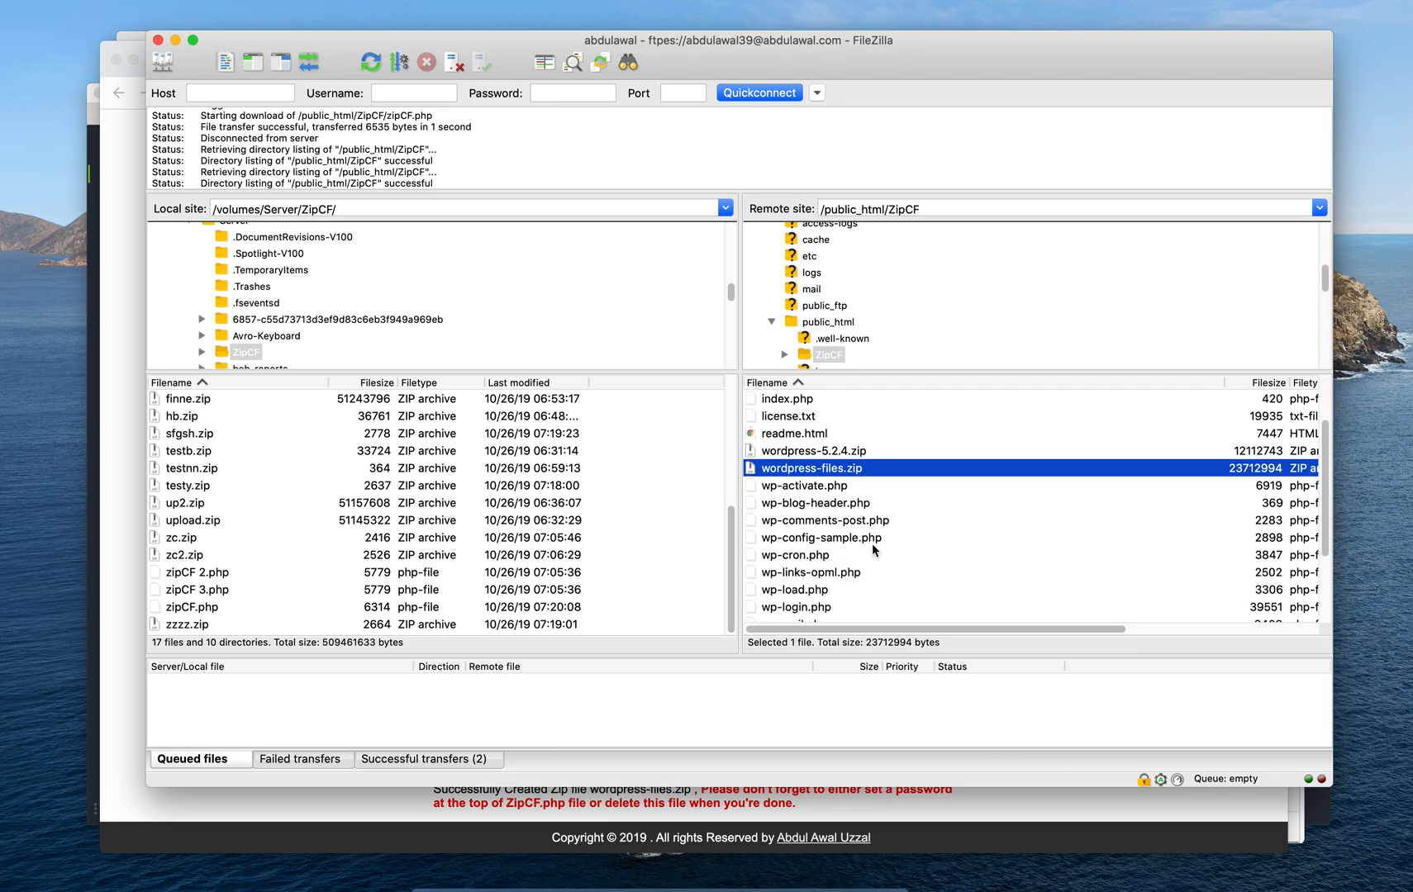
scroll(884, 527, "up", 1)
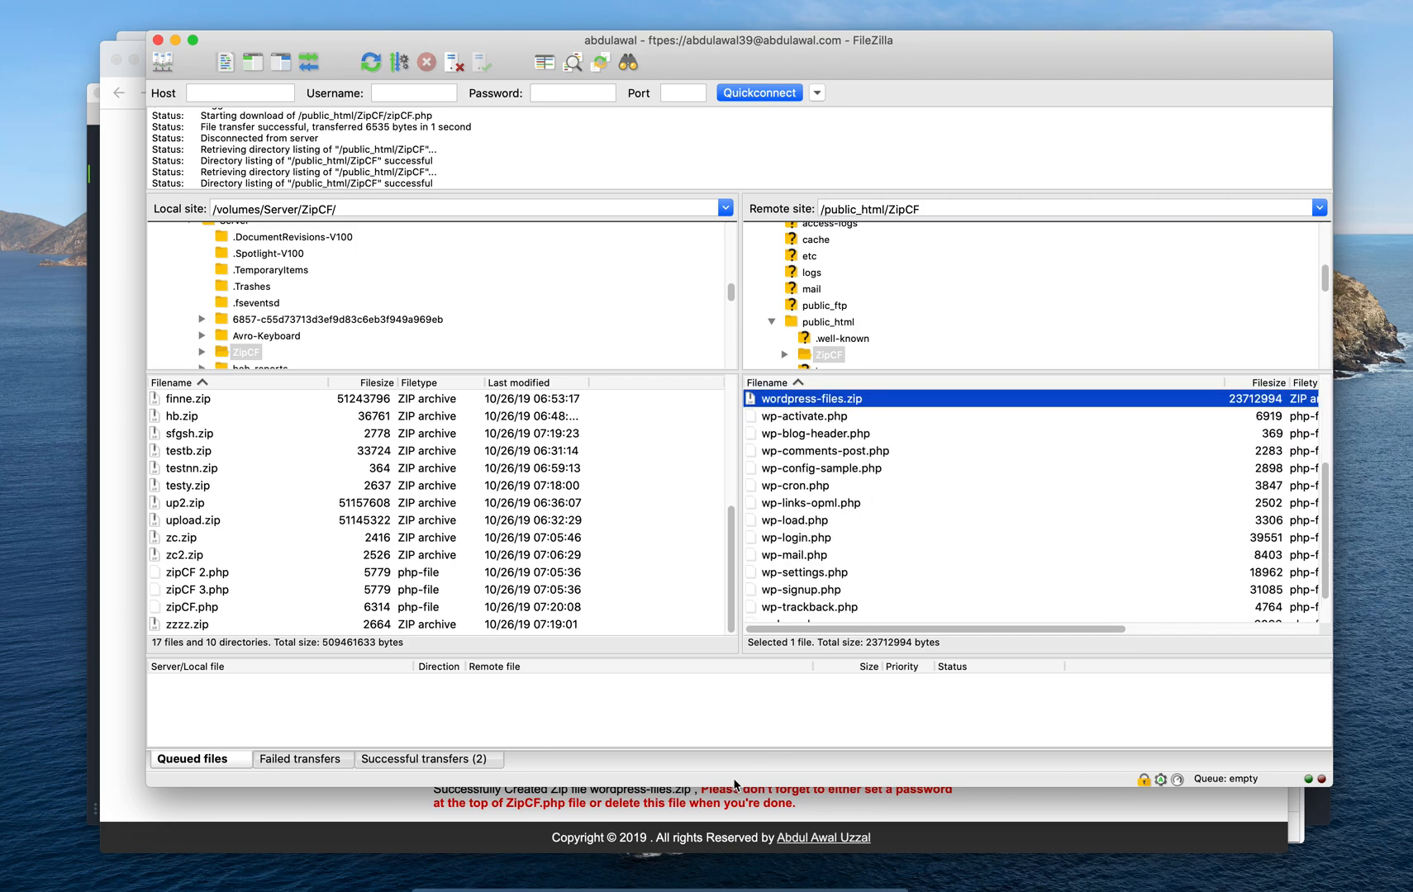
Change $_require_password from false to true in zipCF.php and save
left_click(570, 878)
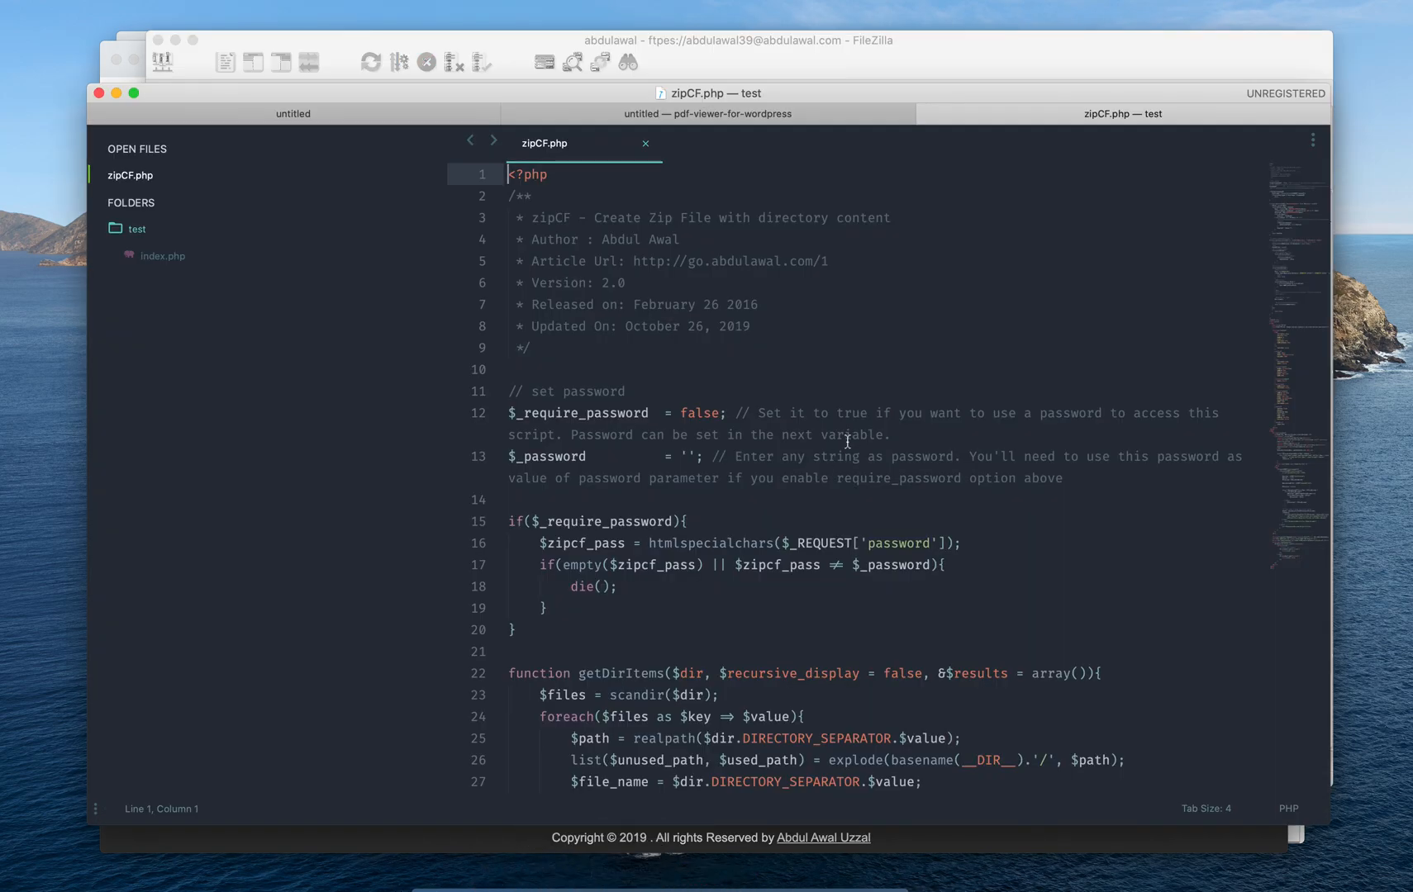
double_click(699, 412)
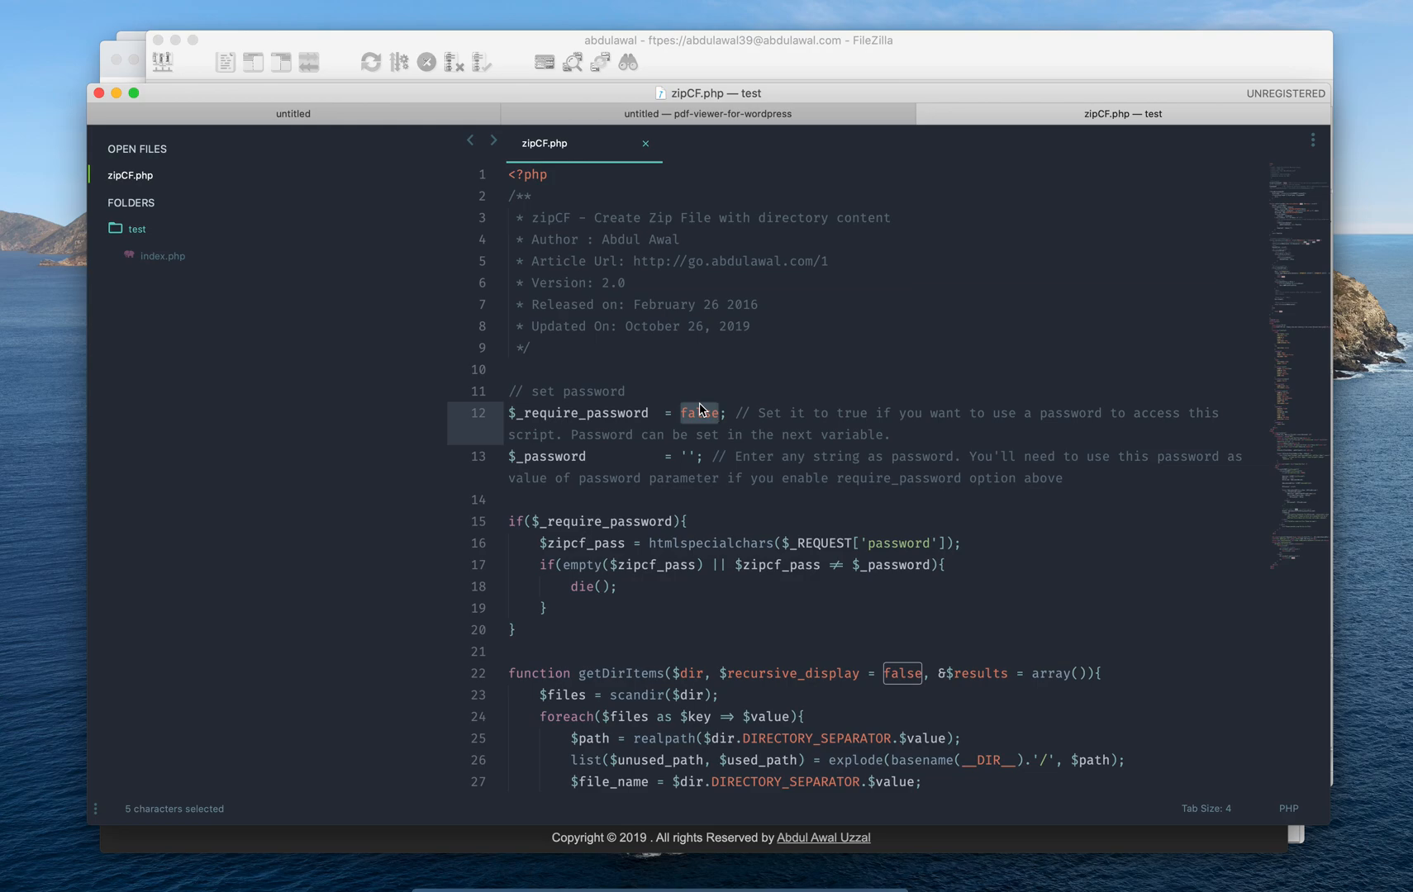
double_click(607, 415)
double_click(556, 459)
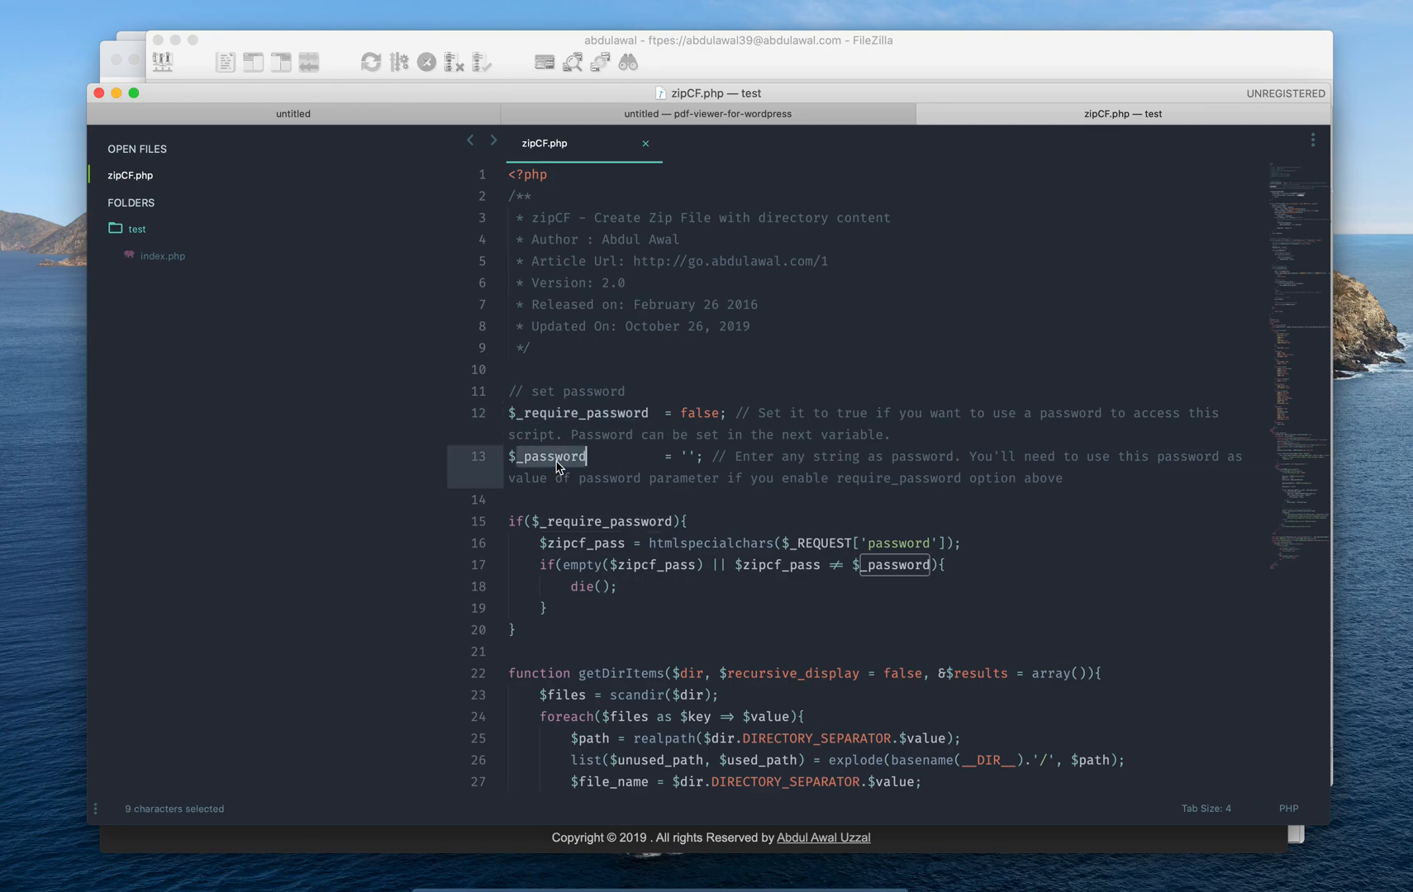
left_click(556, 466)
double_click(701, 415)
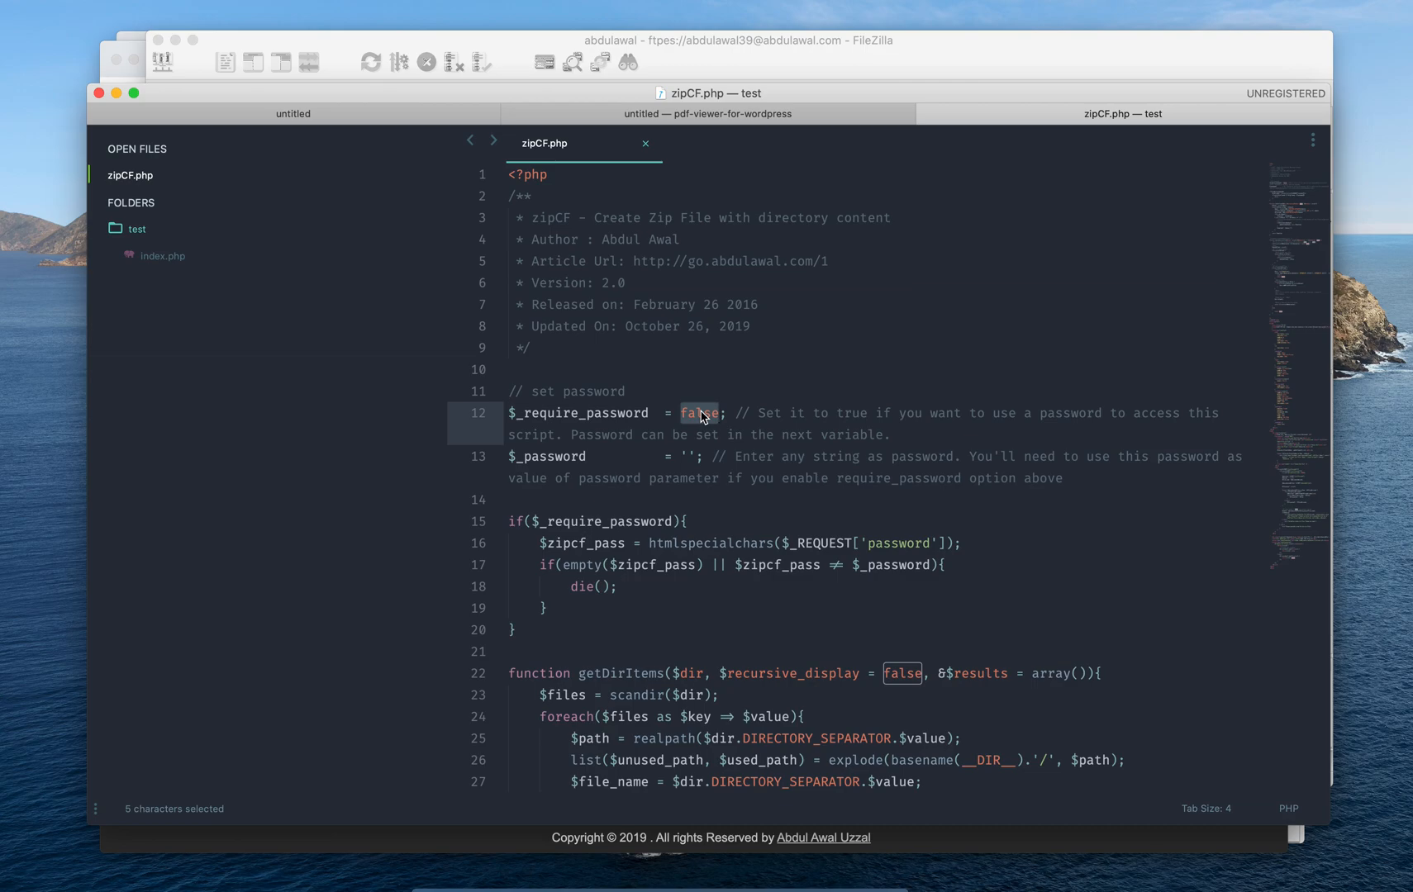
type("true")
key("super+s")
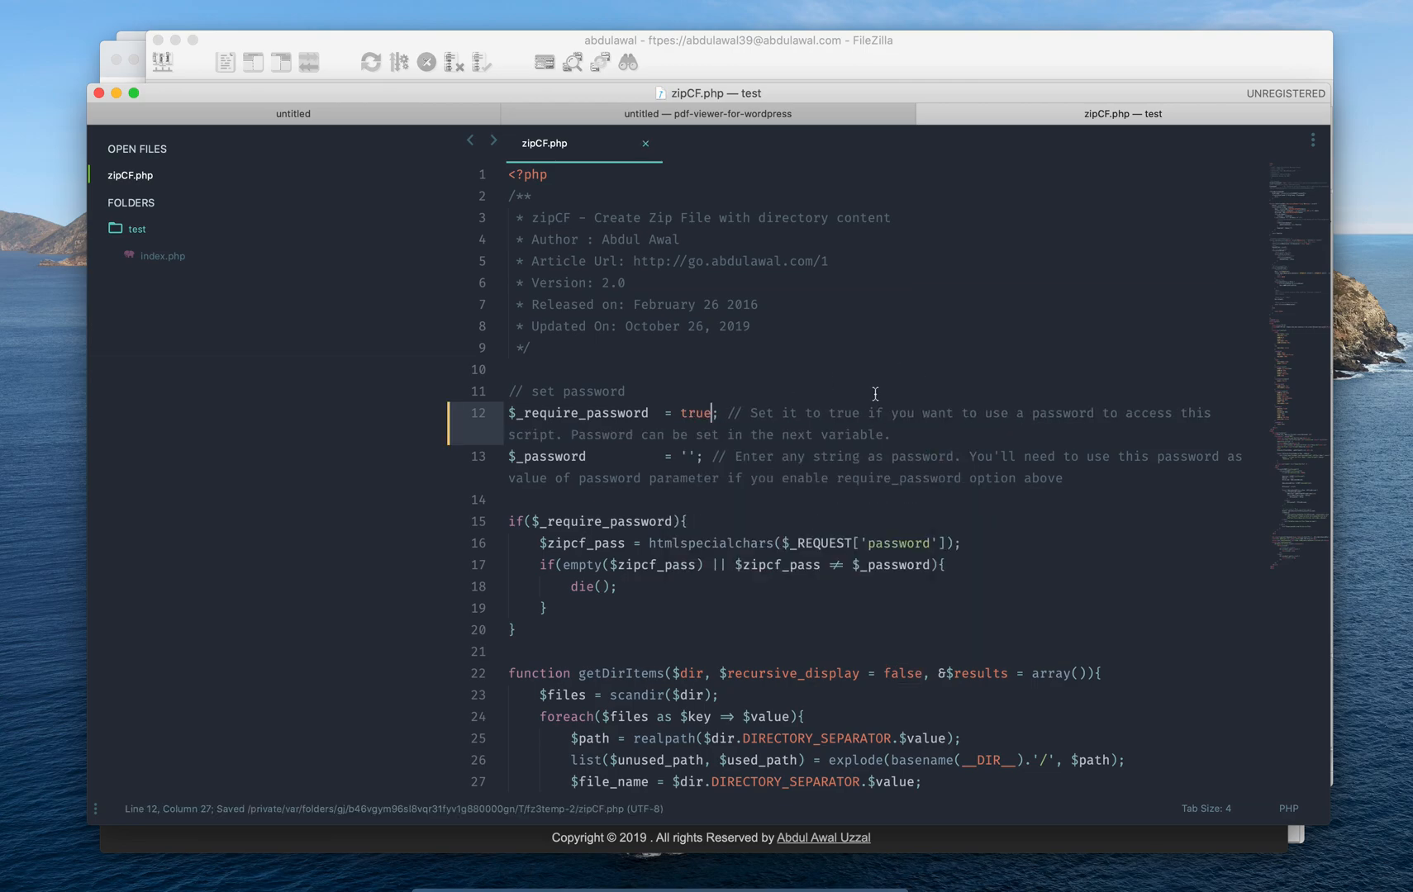
Fill the empty $_password value with a test password and save zipCF.php
left_click(686, 456)
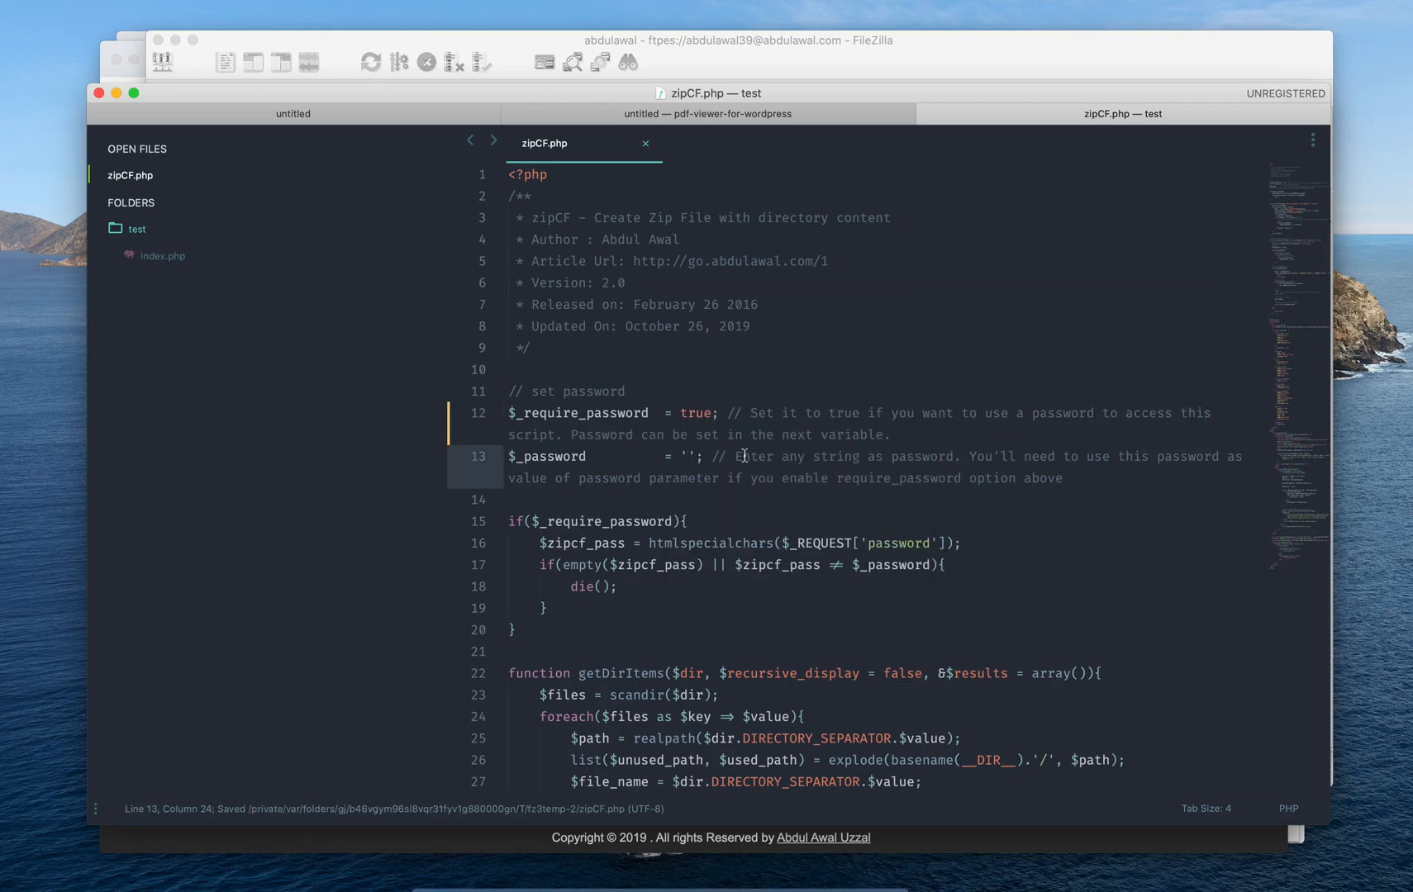
double_click(694, 413)
left_click(688, 457)
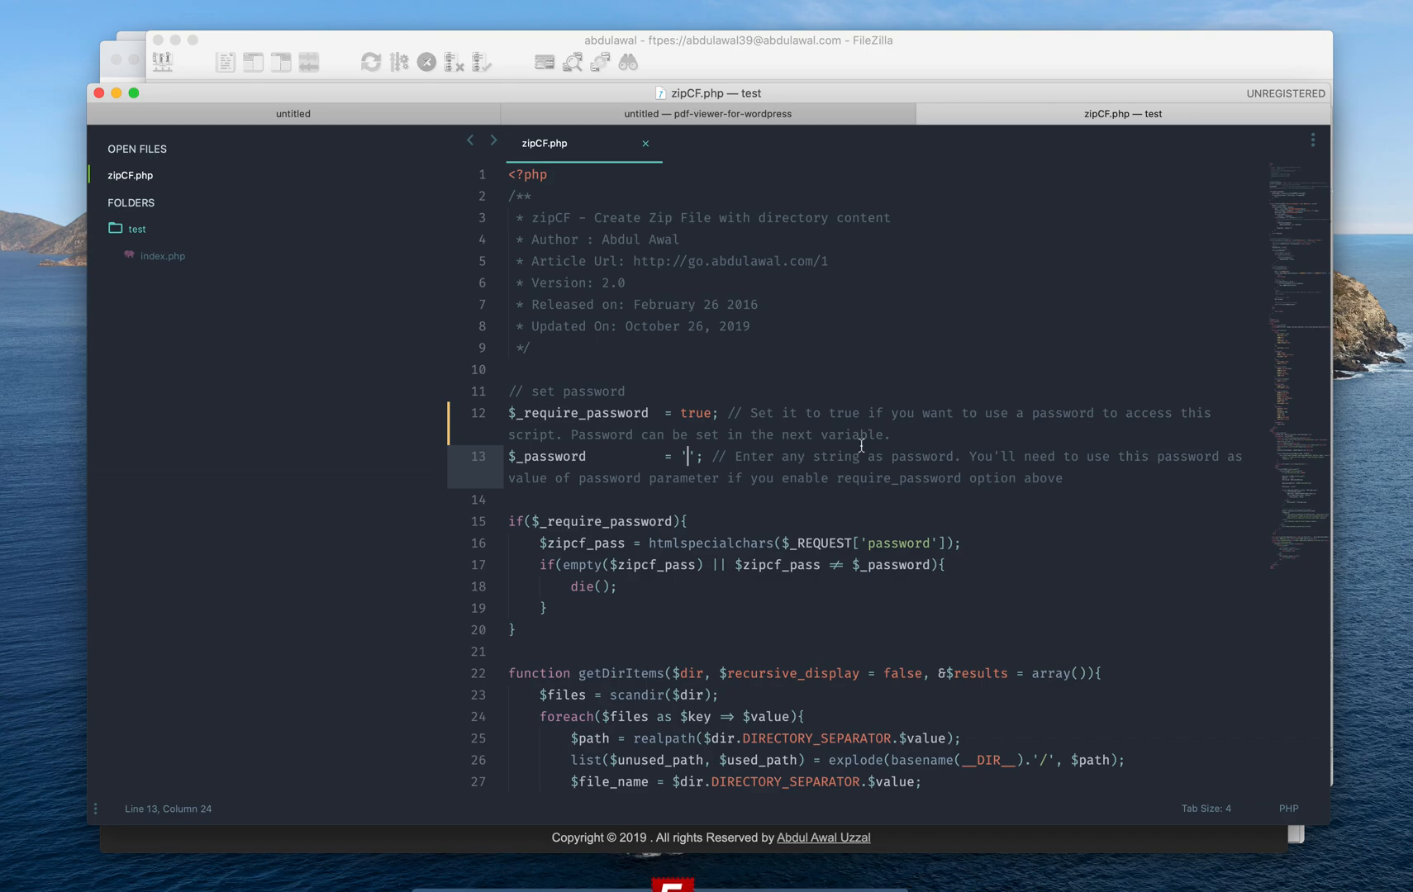
type("testpassword")
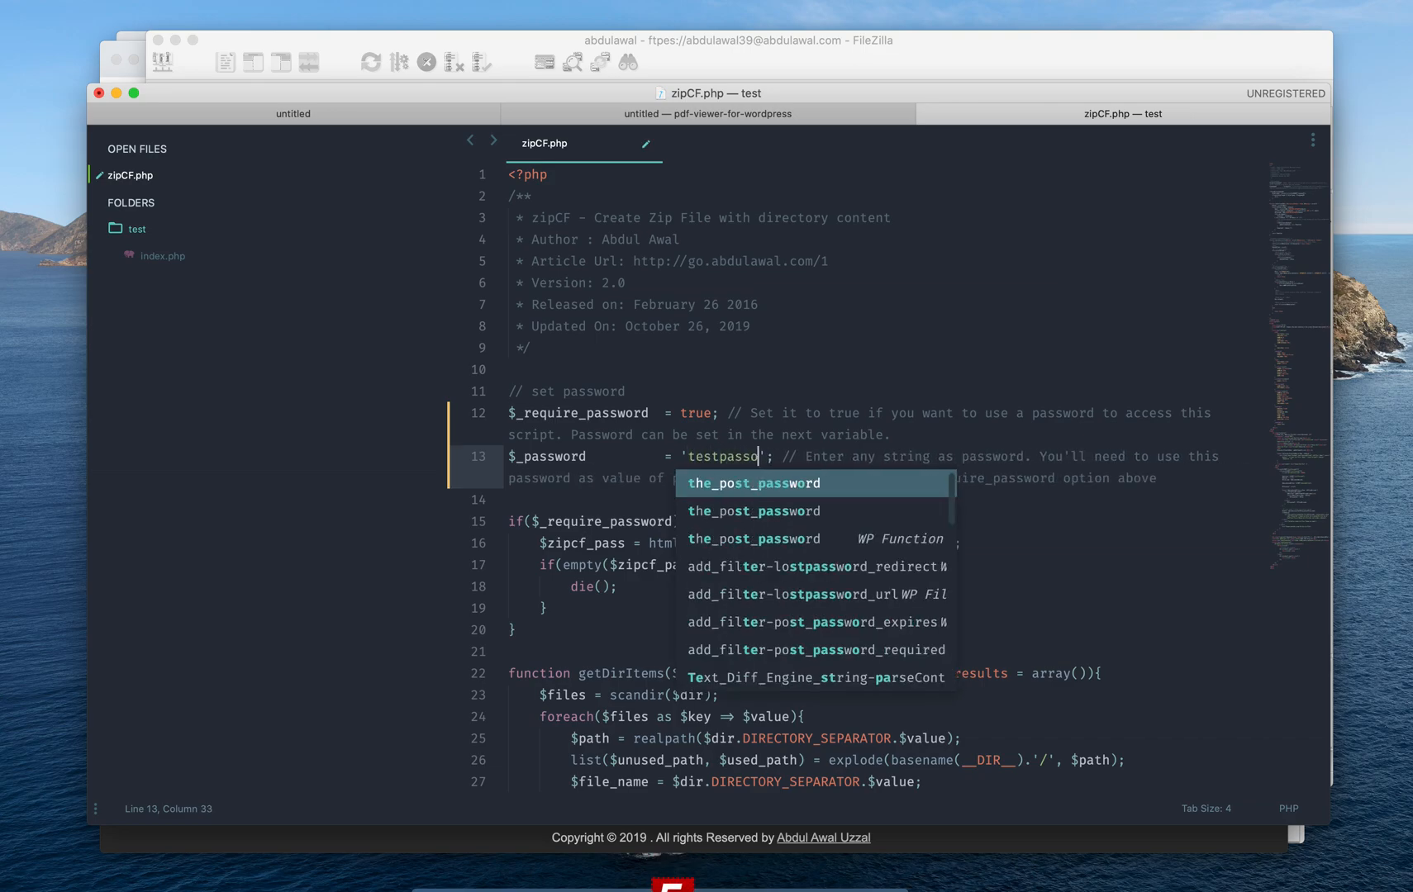
key("super+s")
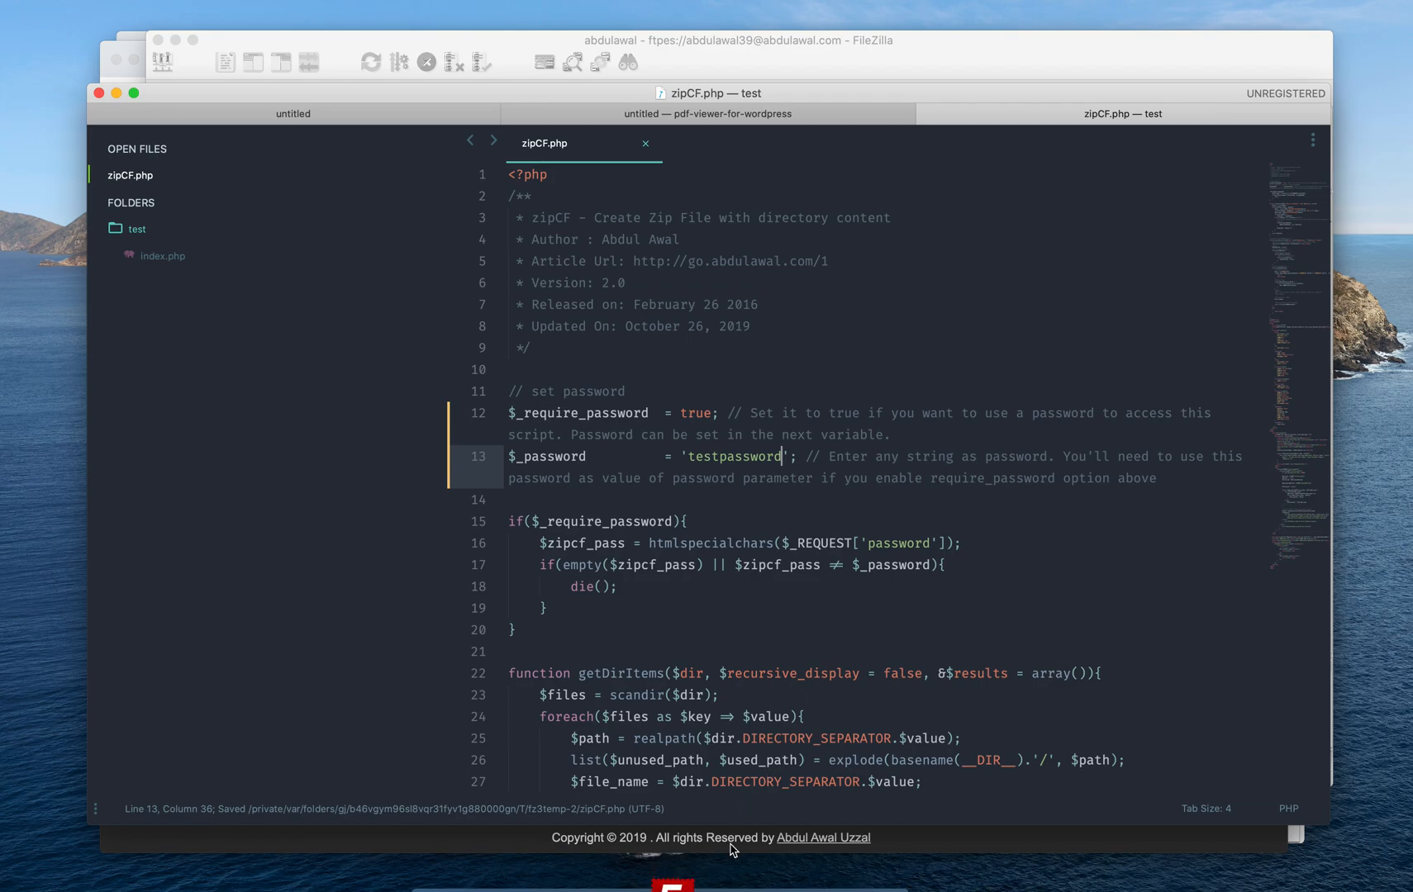
Confirm FileZilla's upload of the changed zipCF.php, then switch back to the browser's ZipCF page
left_click(684, 882)
left_click(832, 481)
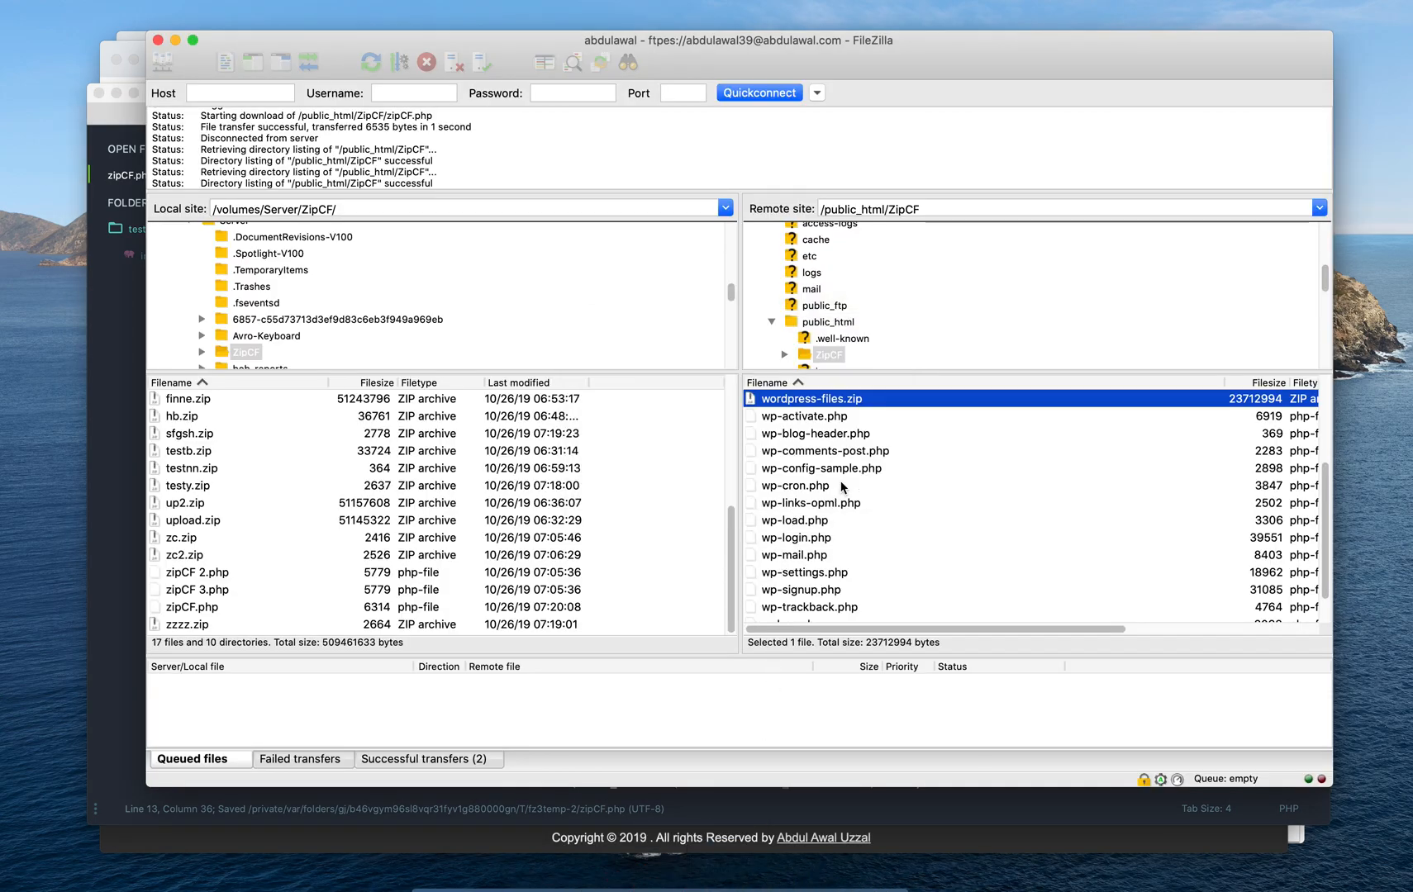
left_click(128, 711)
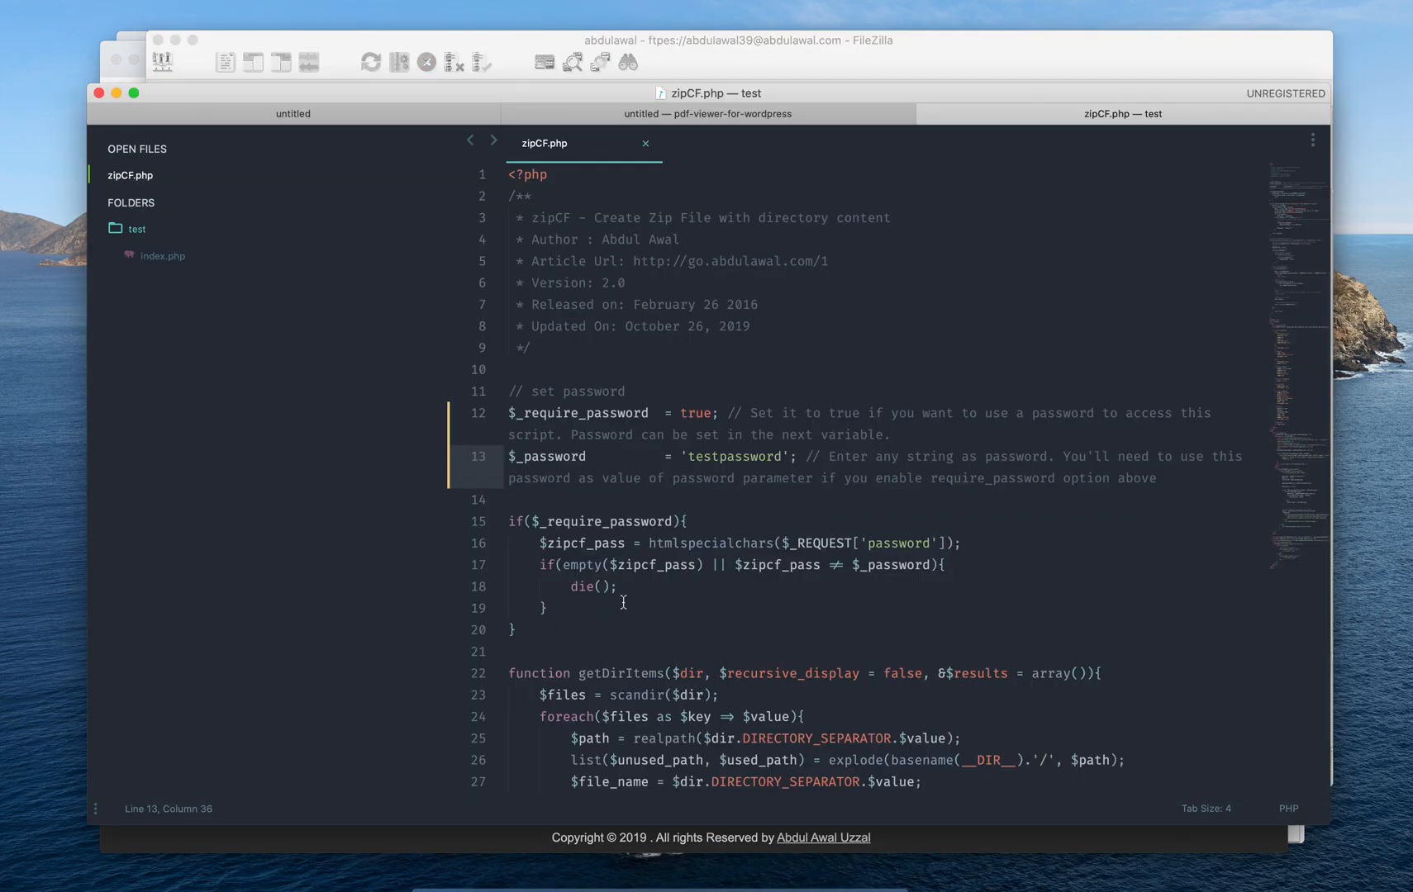
left_click(881, 52)
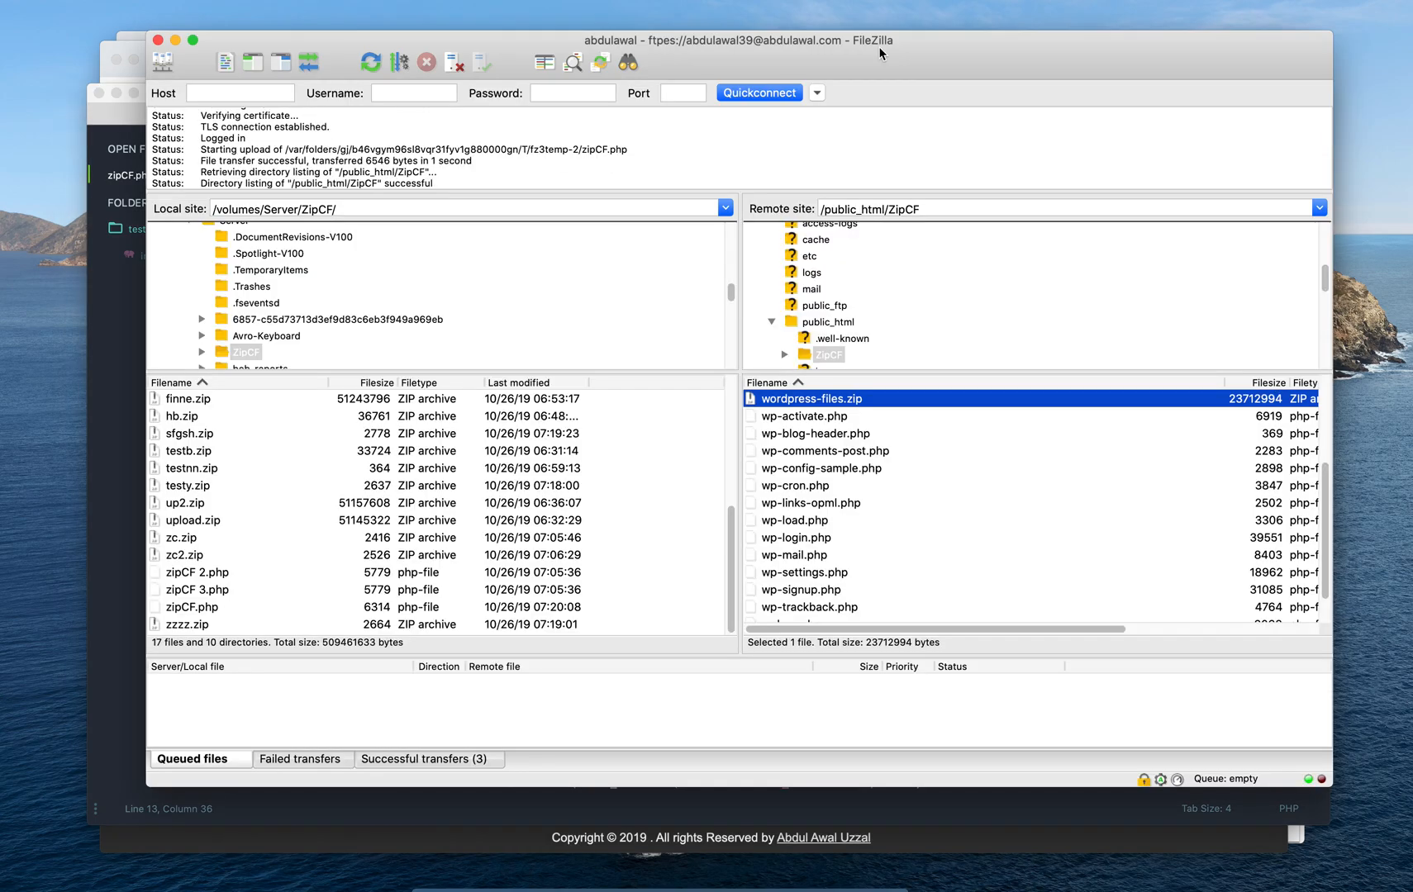
left_click(124, 588)
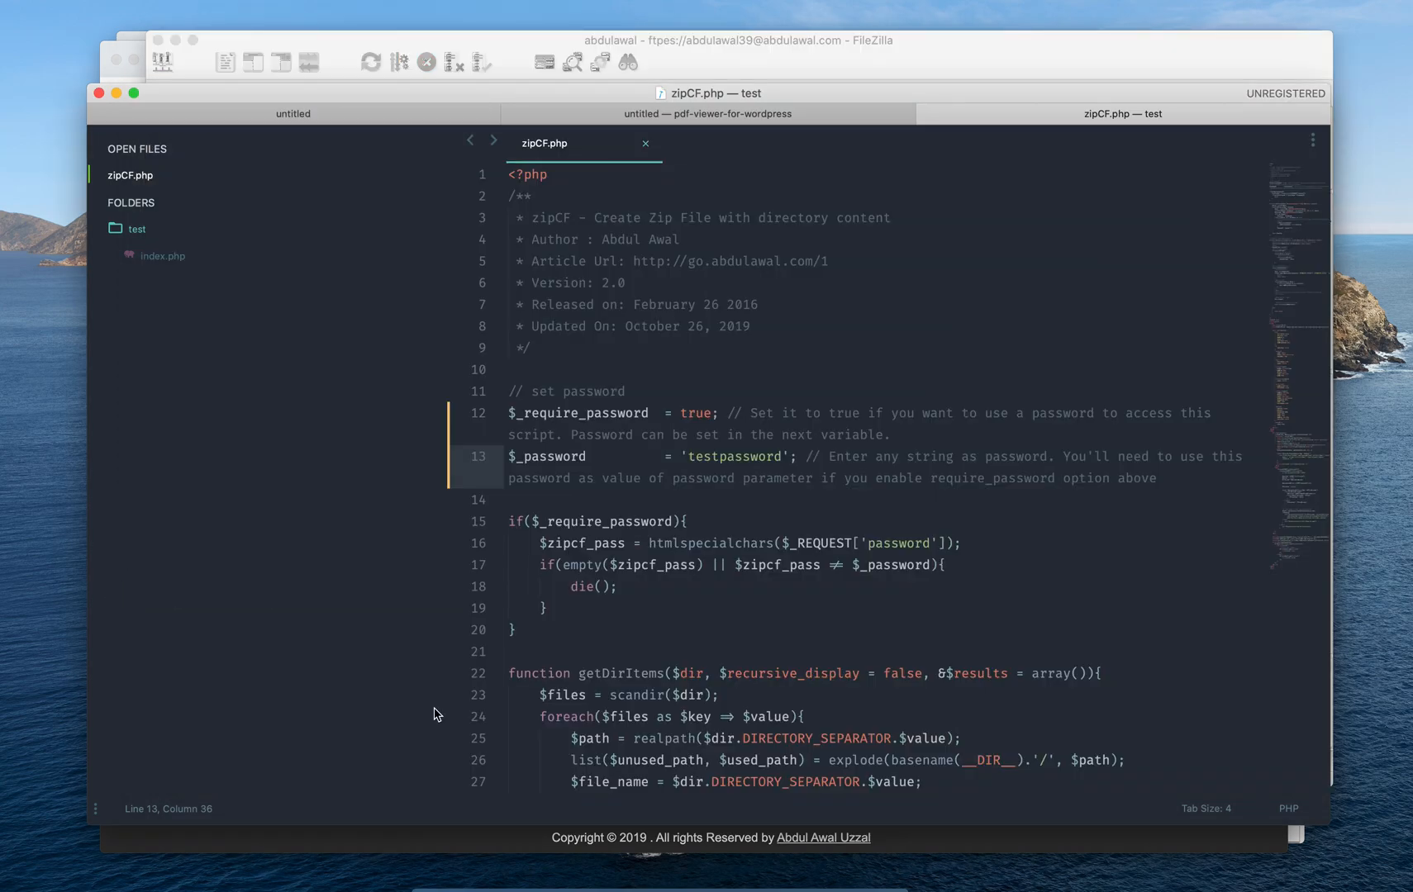
left_click(526, 882)
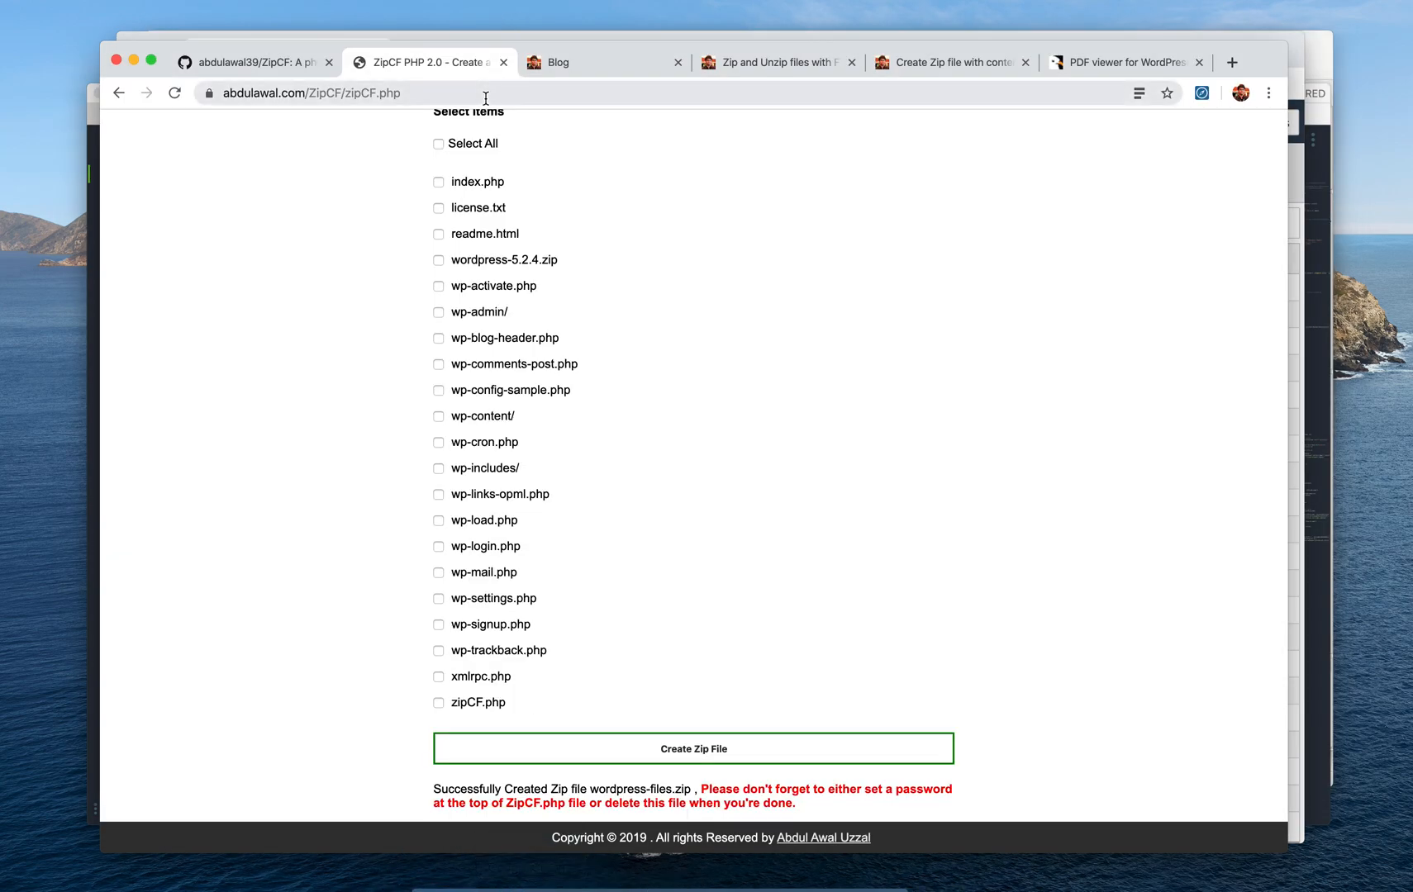
Reload zipCF.php without a password and confirm the page stays blank
left_click(544, 91)
left_click(544, 92)
key("Return")
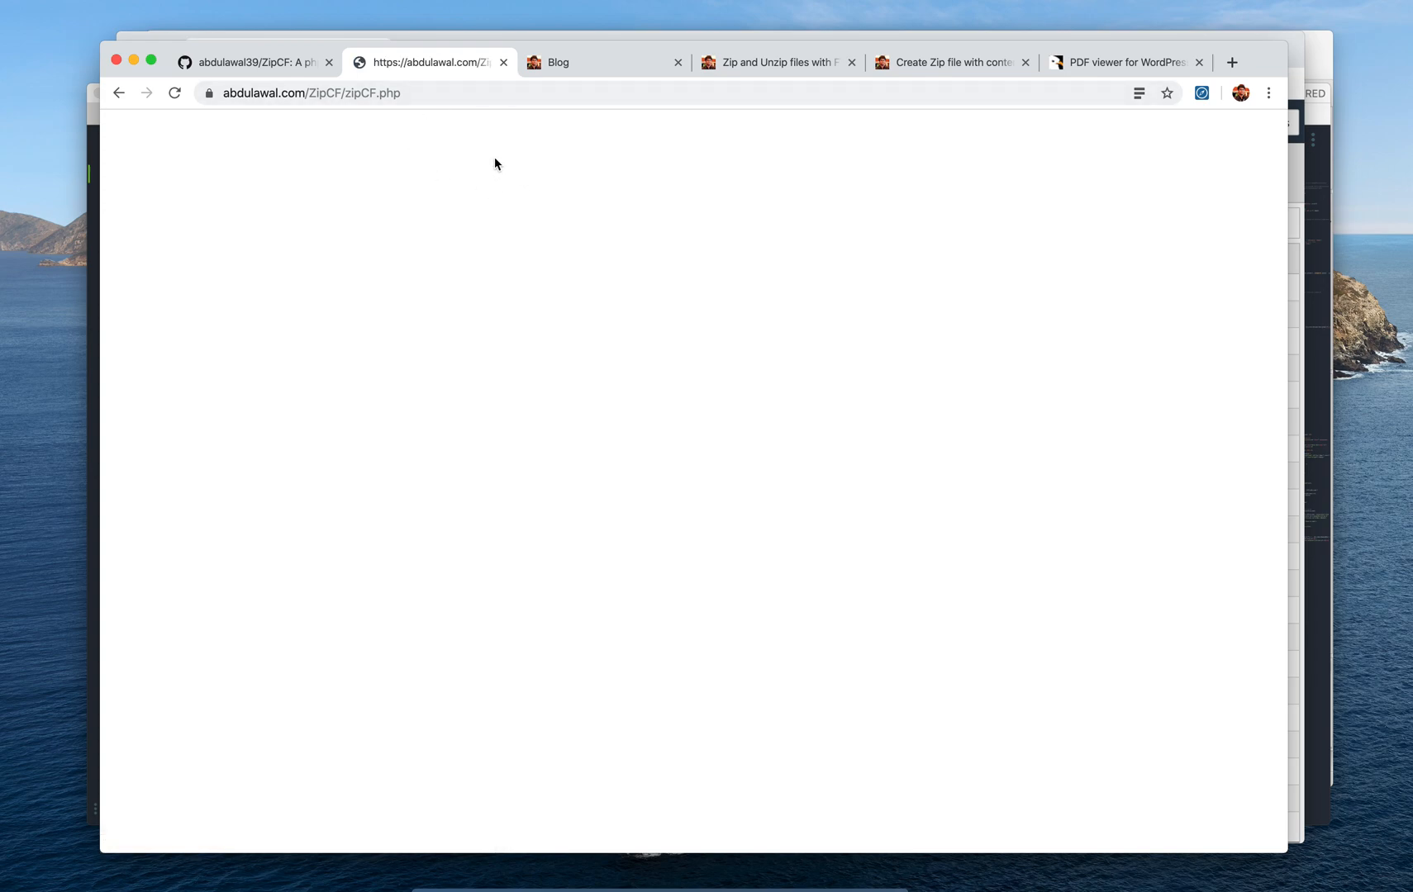
Append '?password=' to the zipCF.php address in the browser
left_click(484, 91)
left_click(511, 96)
type("?")
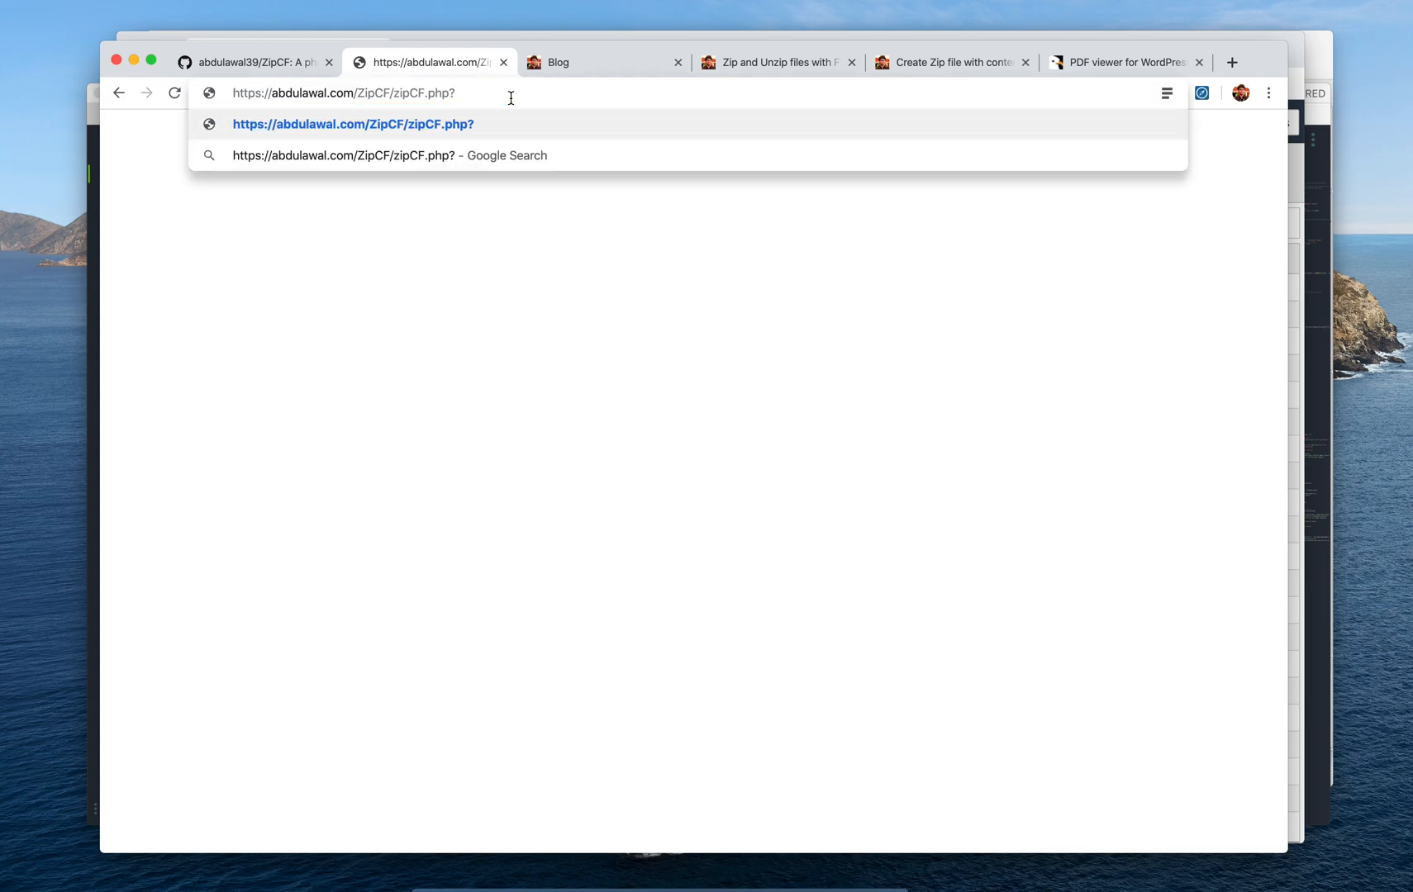
type("paa")
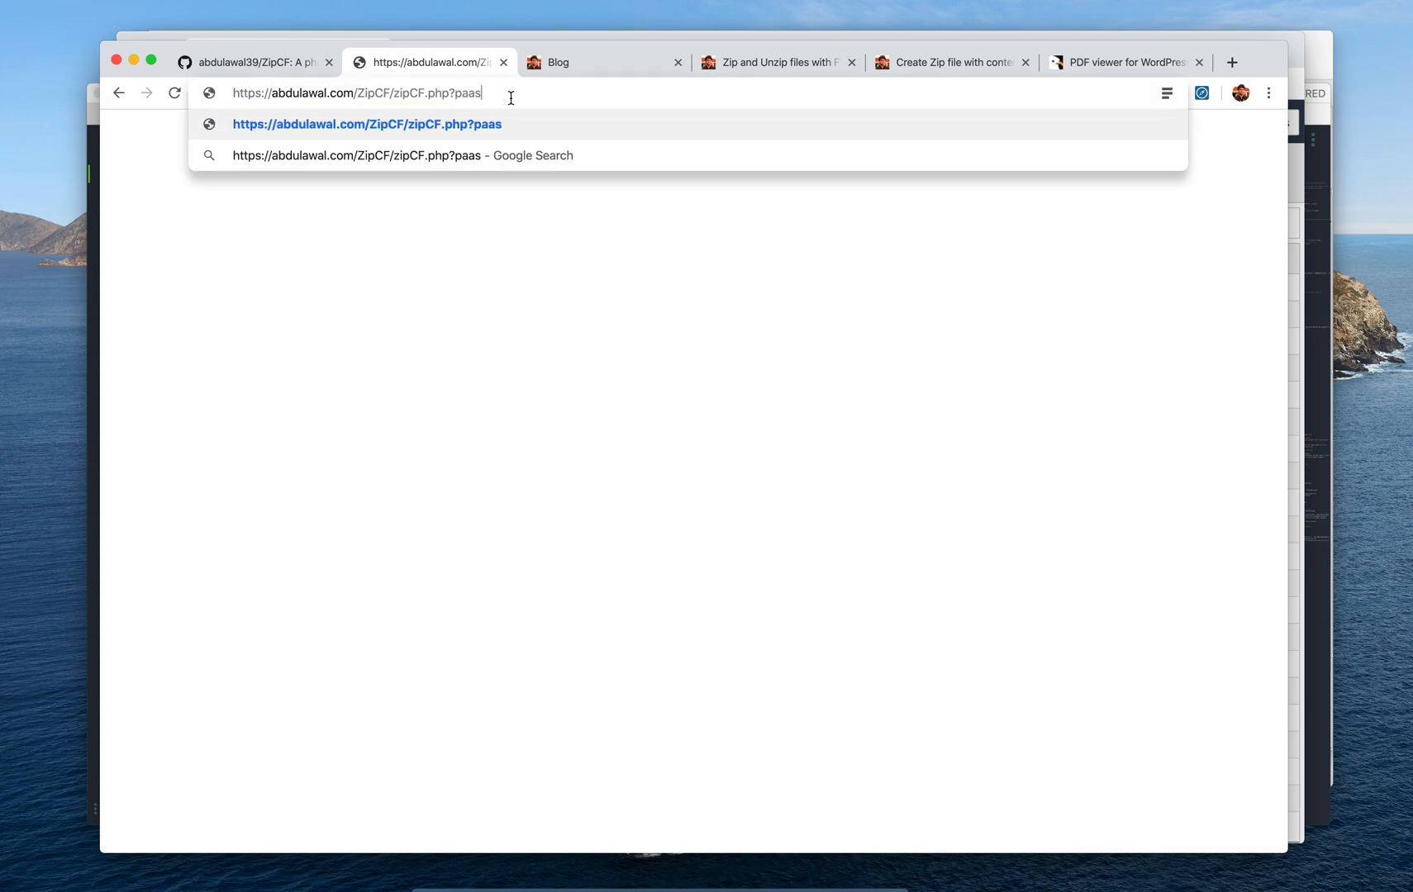
key("BackSpace")
type("ssword")
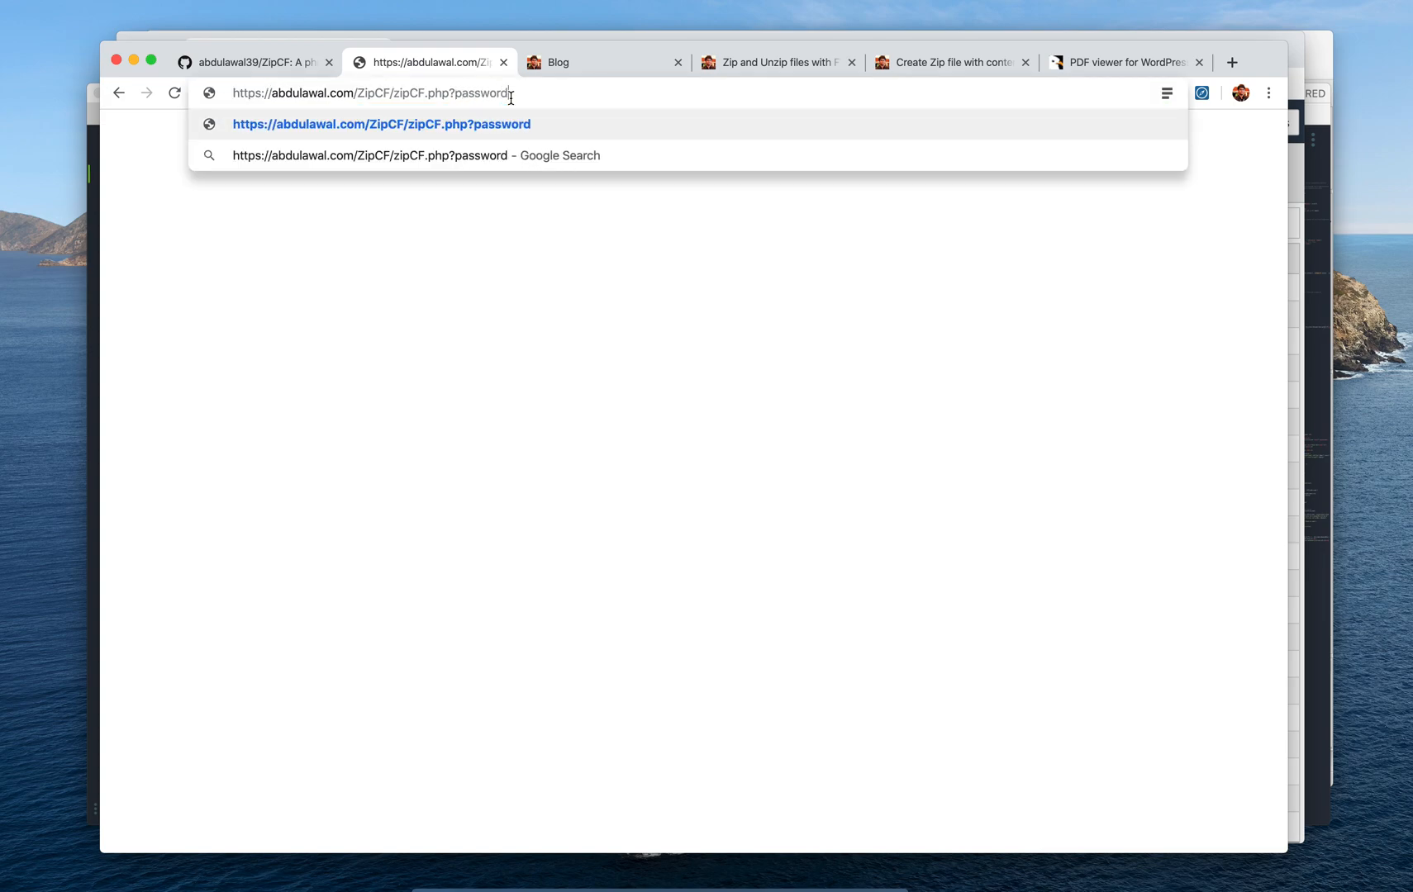
left_click_drag(513, 97, 453, 93)
left_click(569, 93)
type("=")
Copy the script's password from line 13 and load the page with it after 'password='
left_click(575, 875)
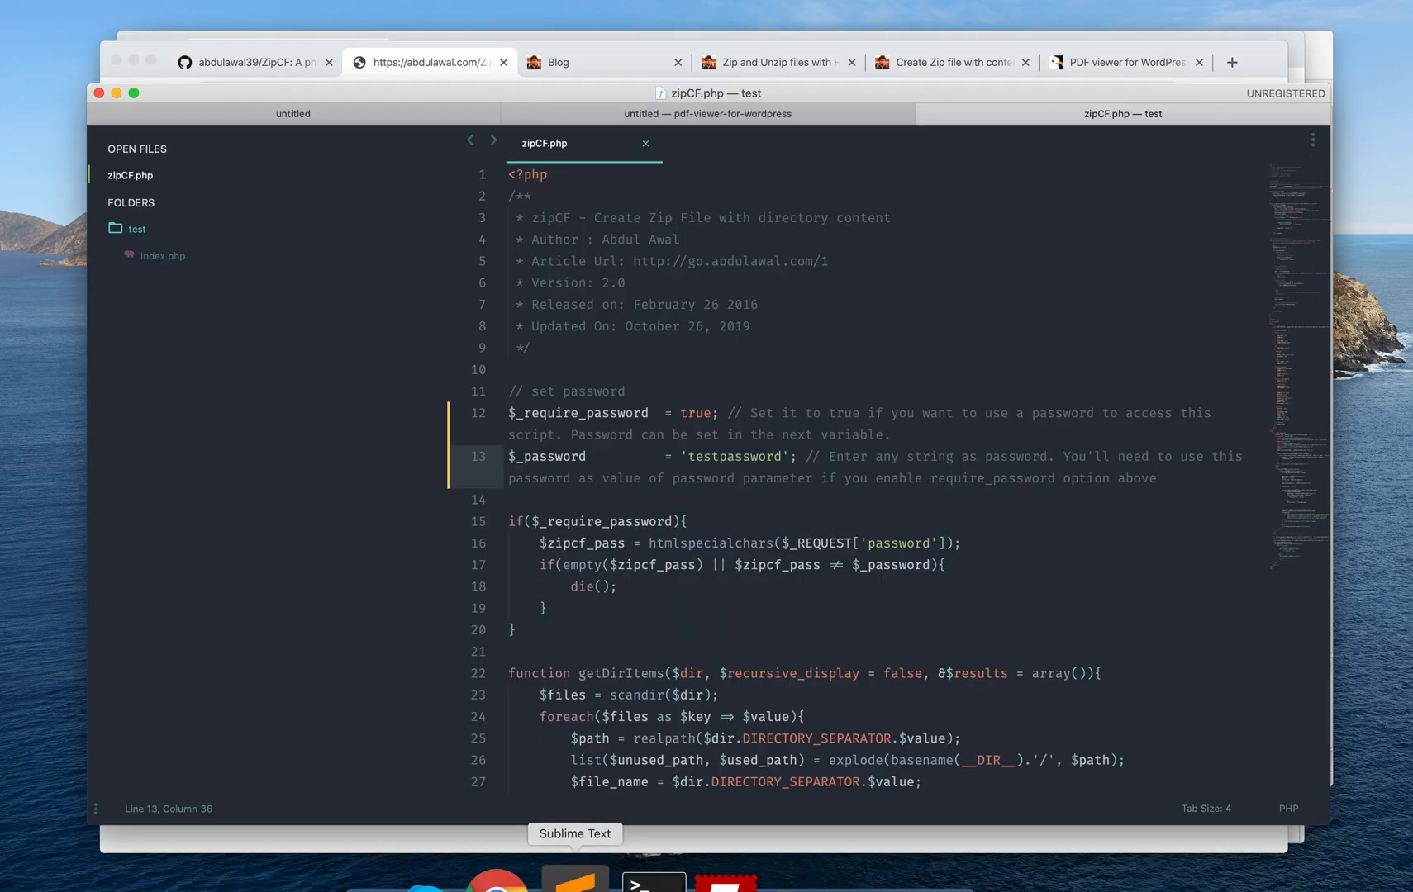
double_click(759, 456)
key("super+c")
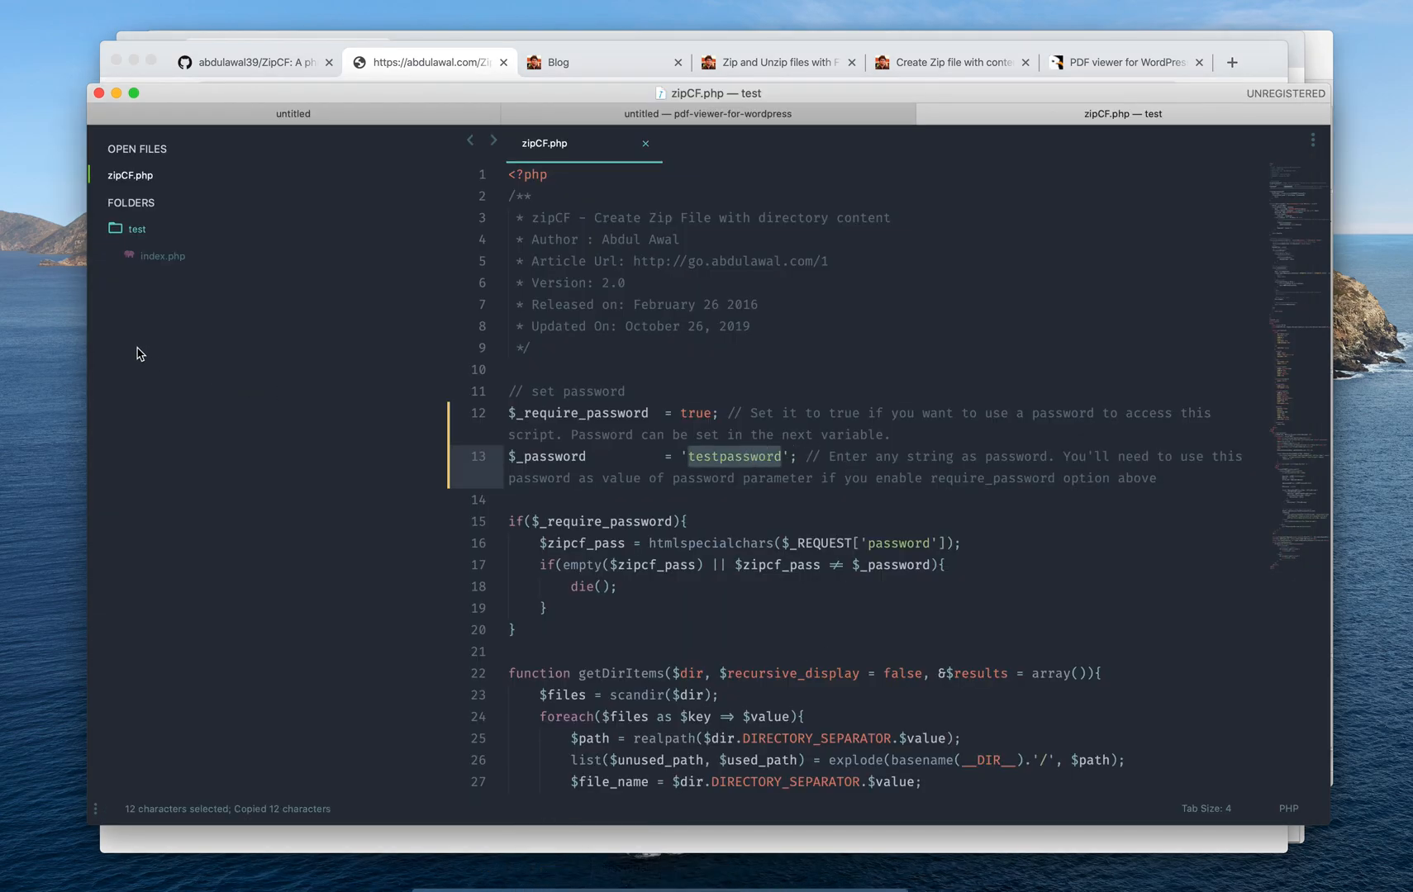
left_click(392, 43)
key("super+v")
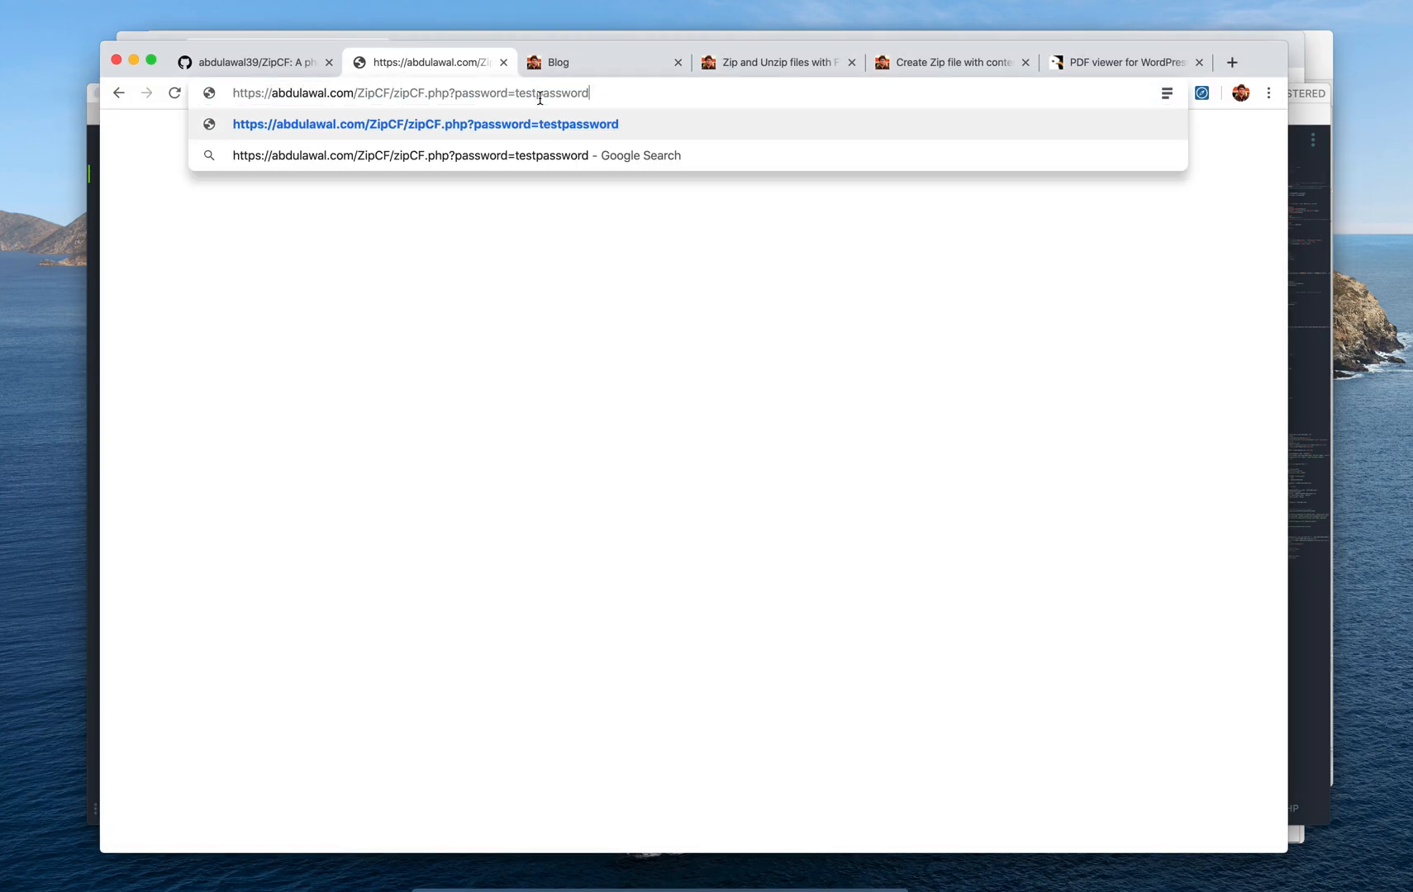
key("Return")
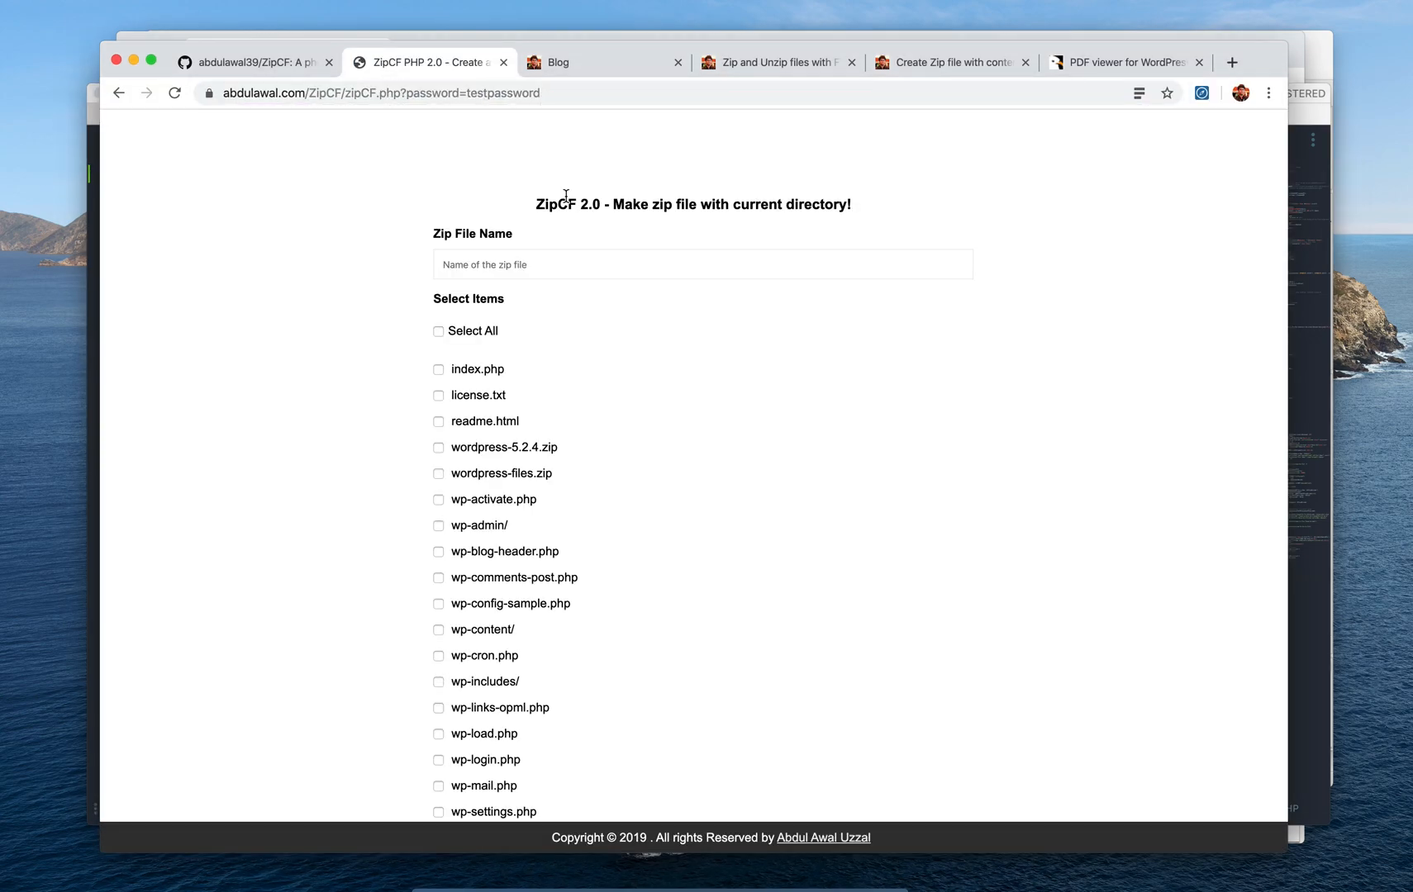
scroll(565, 202, "down", 5)
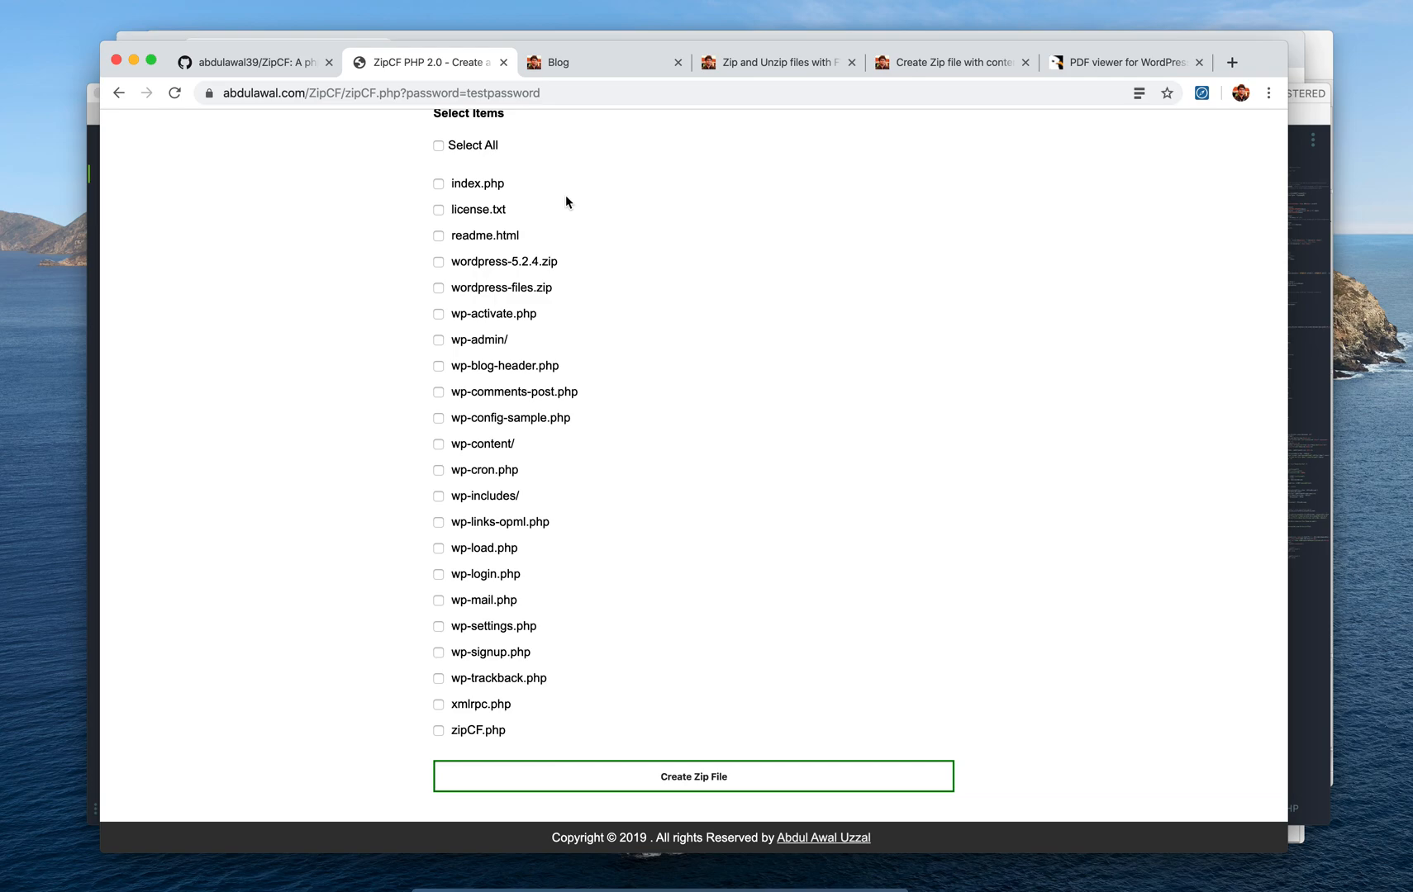
scroll(565, 195, "up", 3)
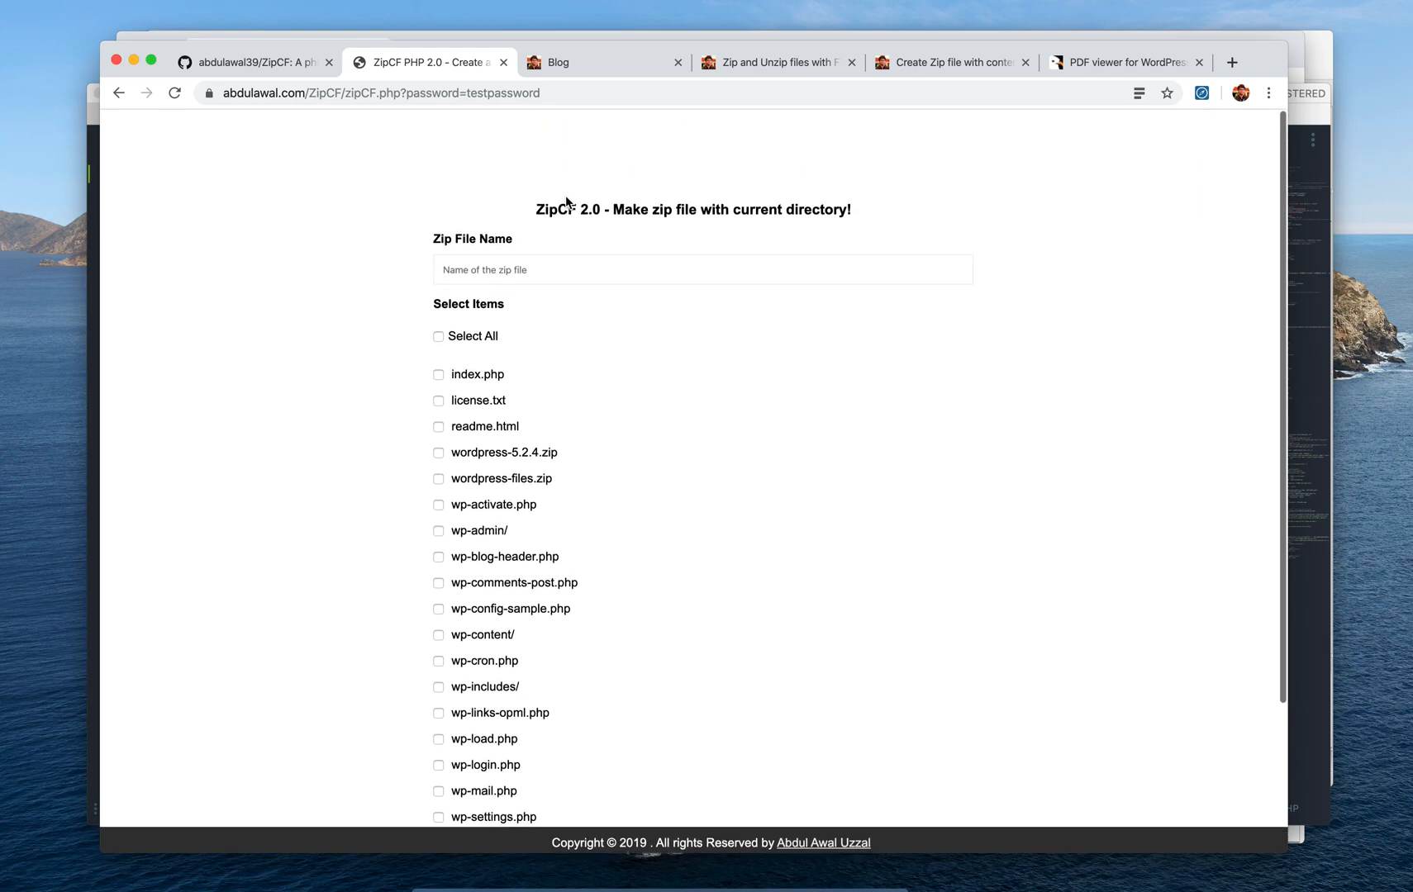
scroll(565, 195, "down", 3)
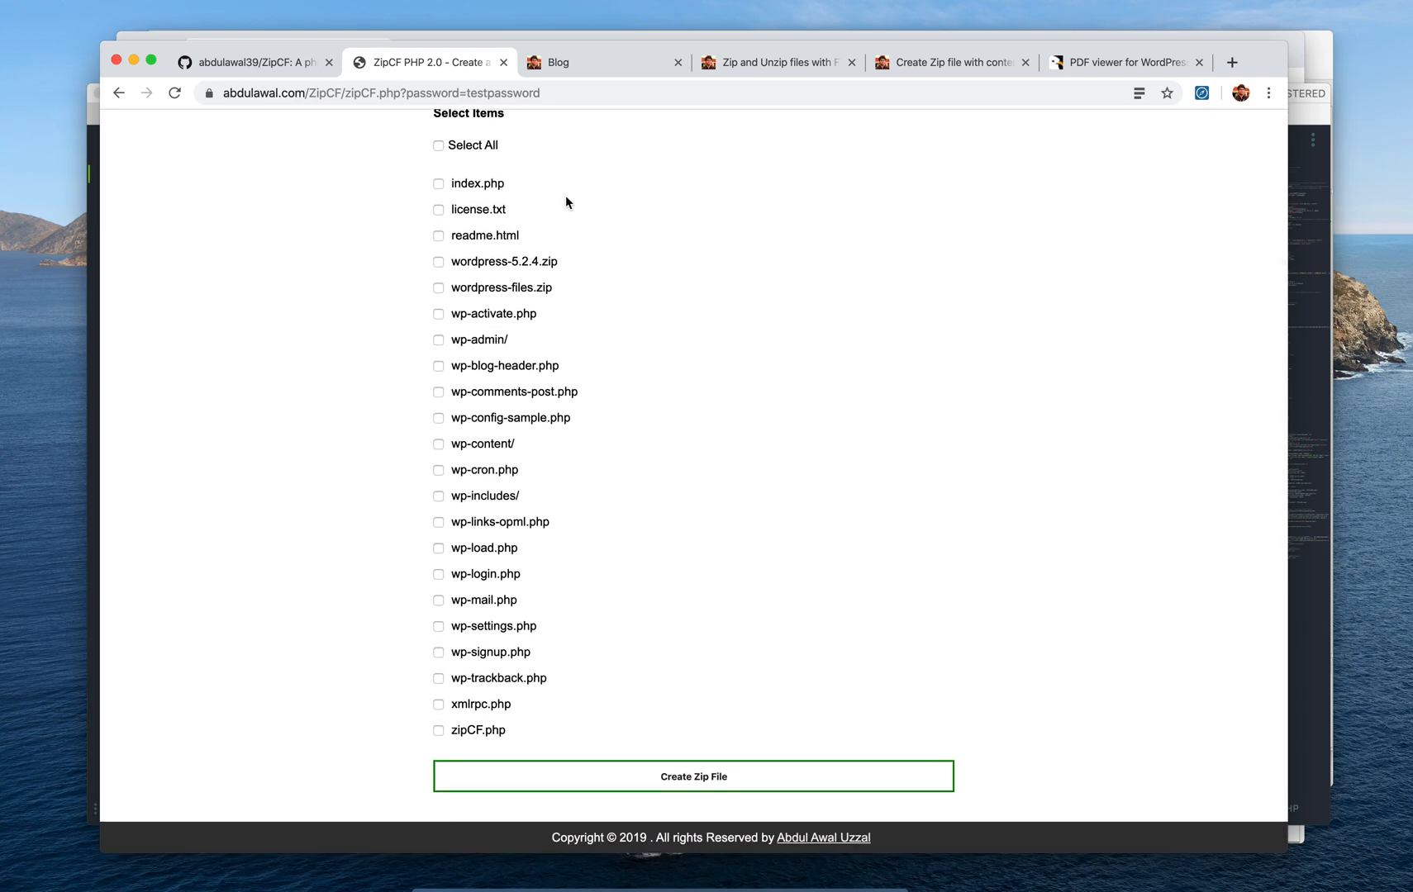
scroll(616, 245, "up", 3)
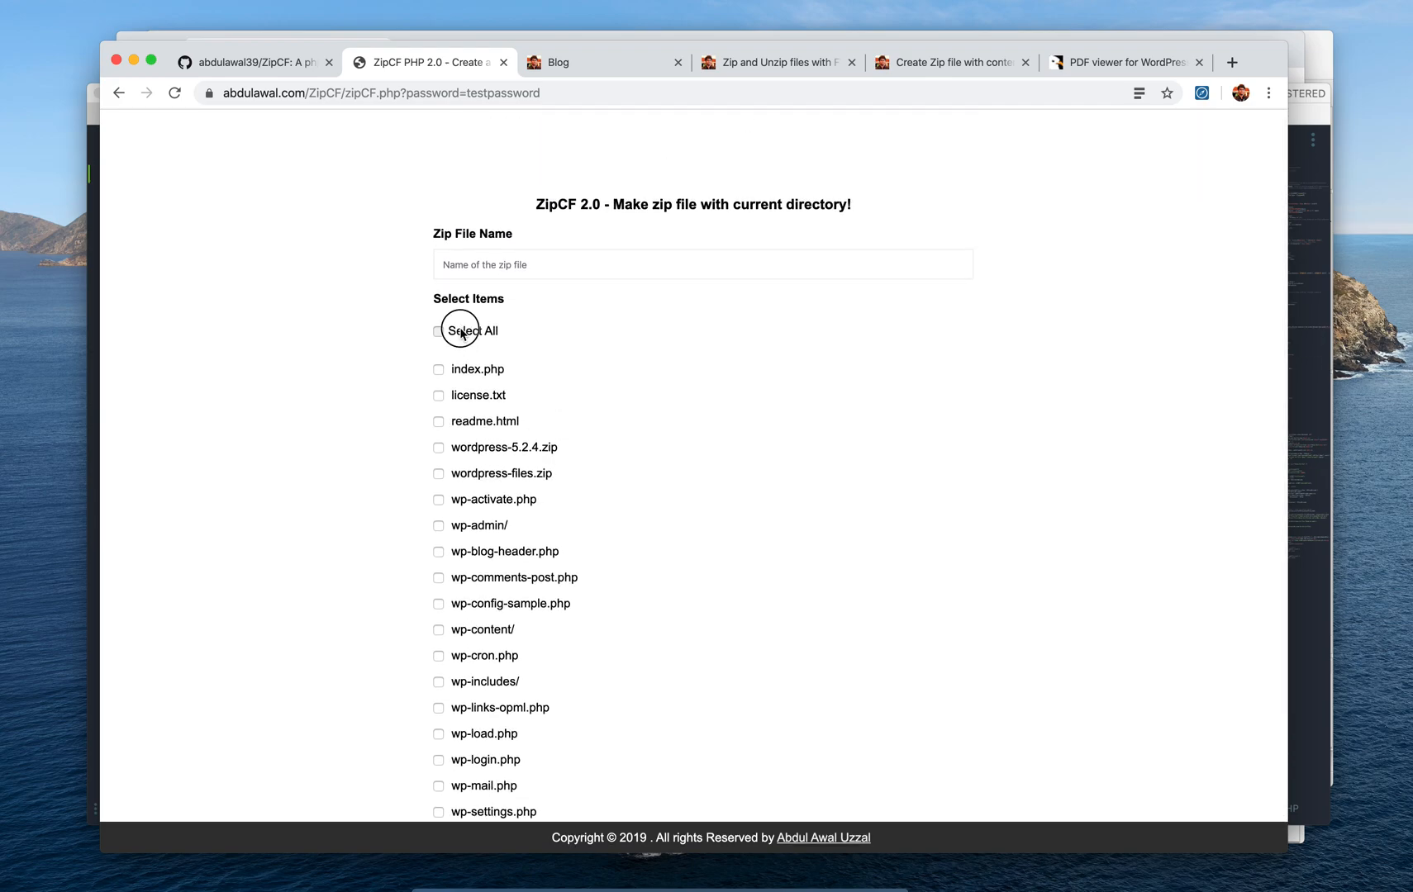
left_click(461, 333)
scroll(468, 364, "down", 5)
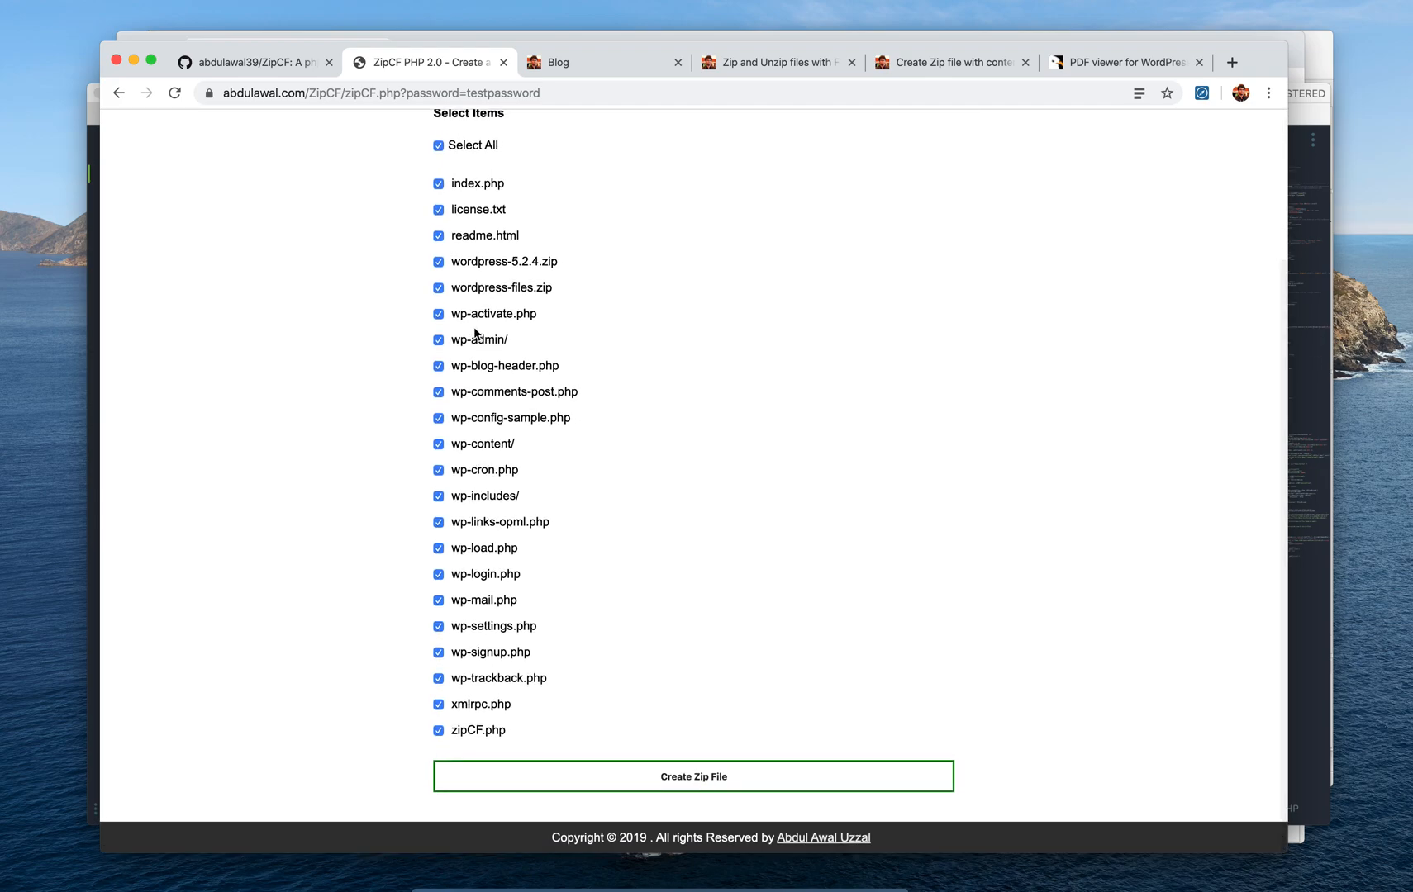
scroll(475, 332, "up", 3)
left_click(480, 285)
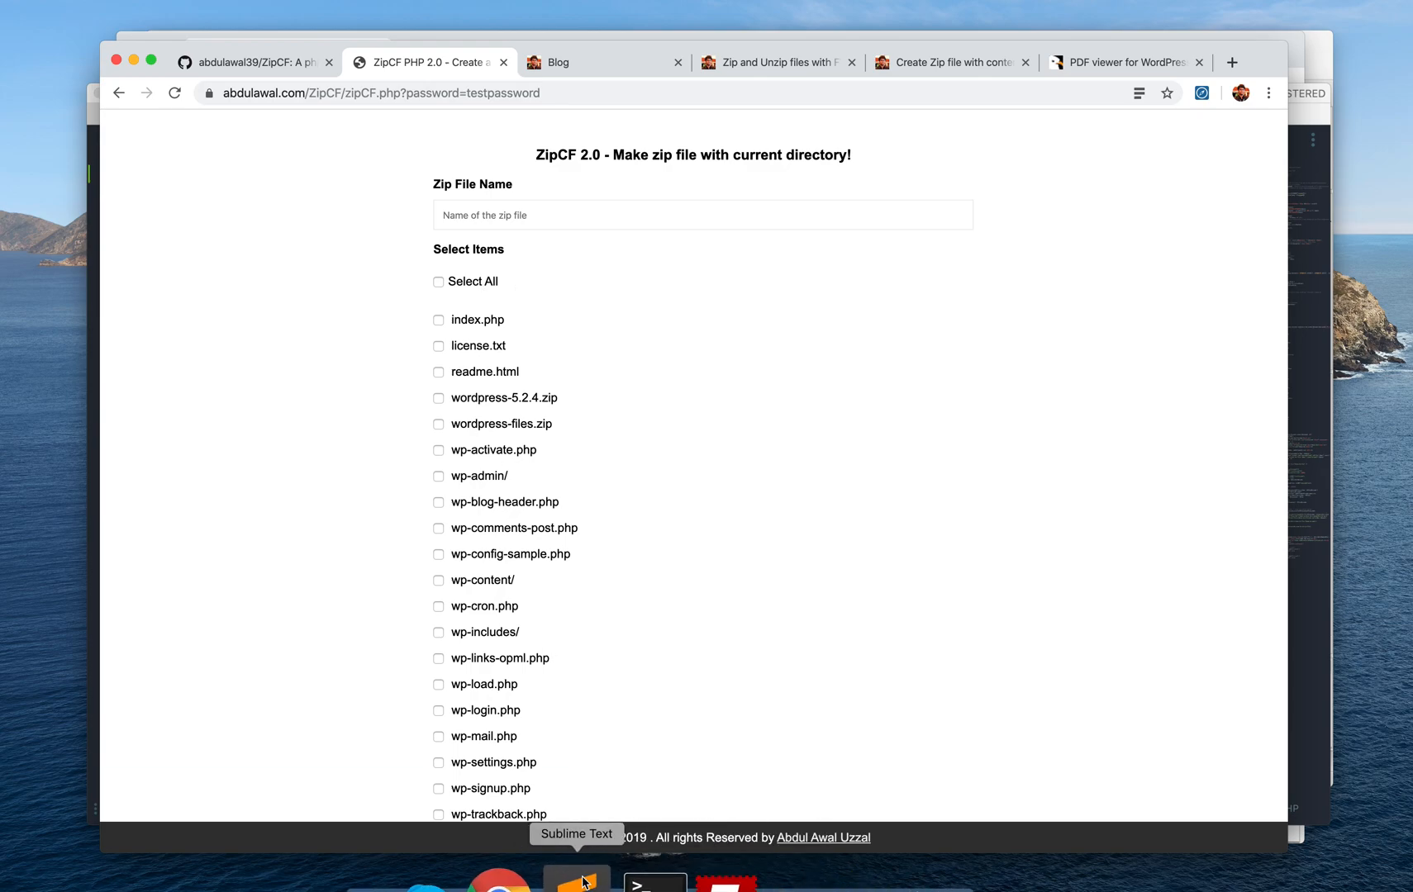
Empty the $_password value and change the line 12 password requirement from true to false
left_click(578, 868)
scroll(724, 350, "down", 3)
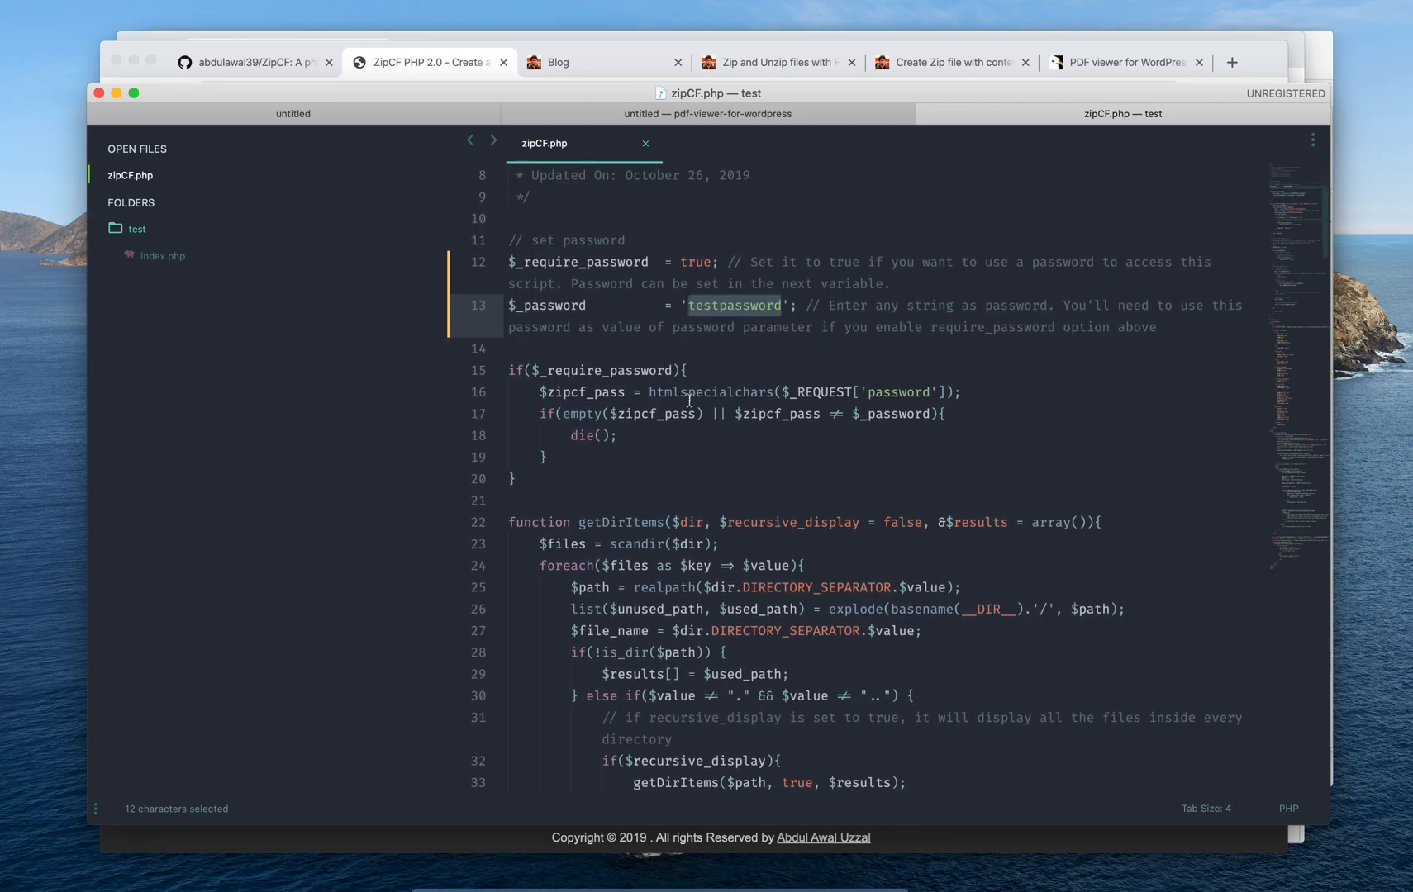
key("BackSpace")
key("Up")
key("Up")
key("Up")
key("super+d")
double_click(695, 284)
type("false")
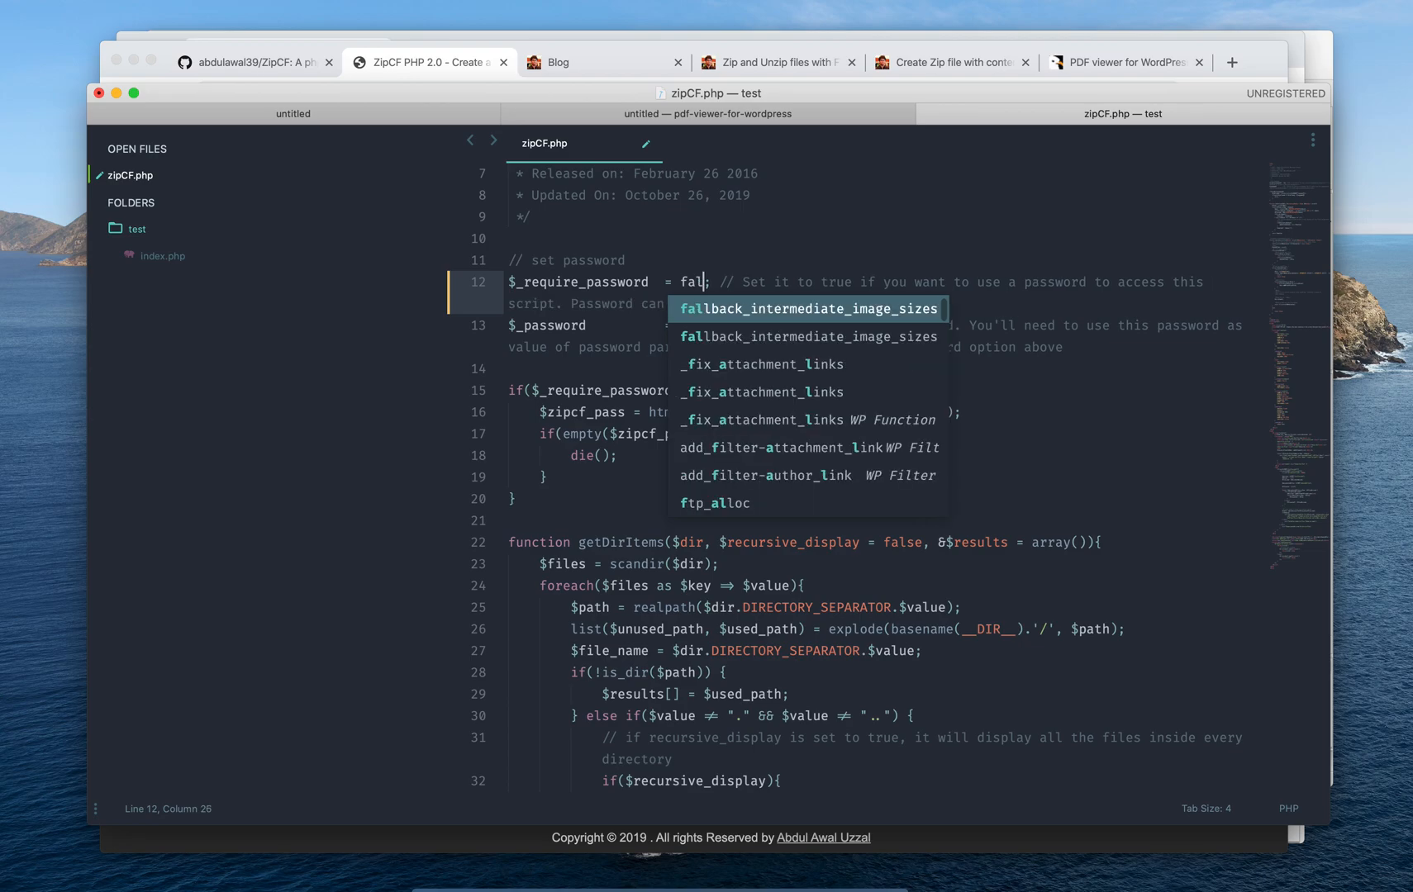
Save zipCF.php and confirm re-uploading it to the server in FileZilla
key("ctrl+s")
scroll(729, 273, "down", 10)
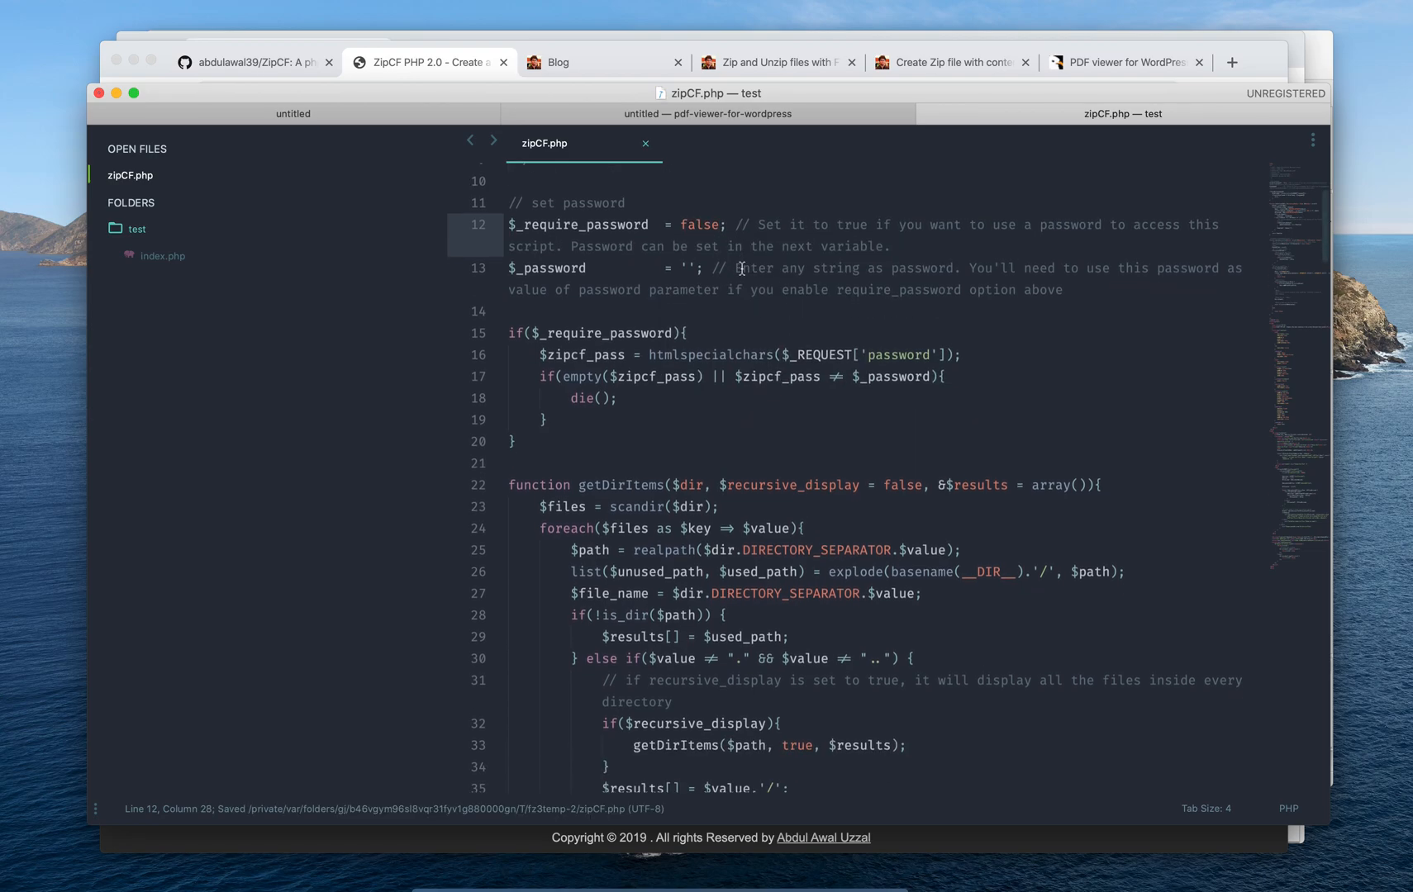
scroll(742, 268, "down", 20)
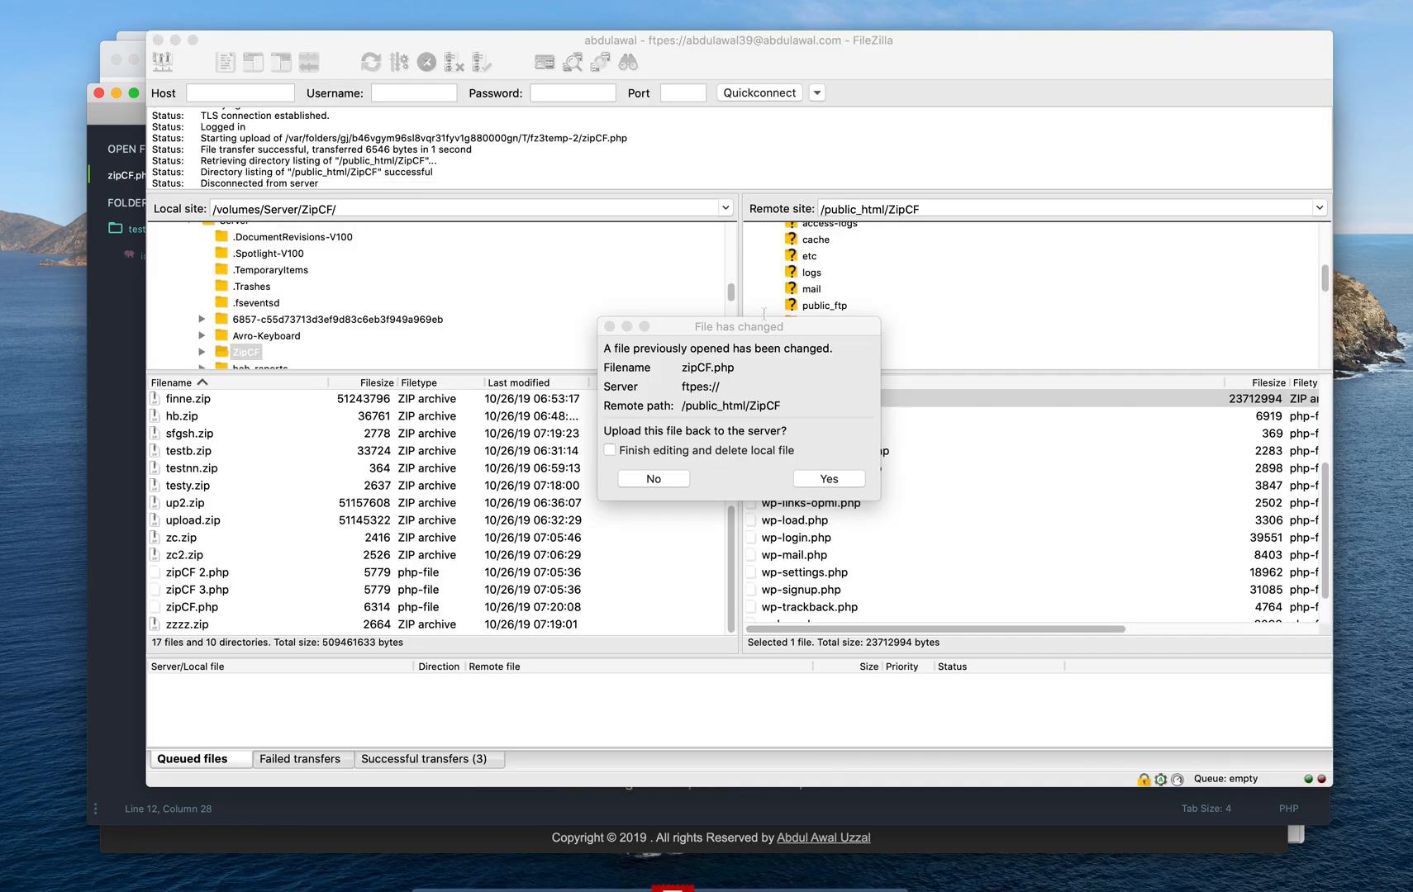
left_click(797, 479)
left_click(117, 432)
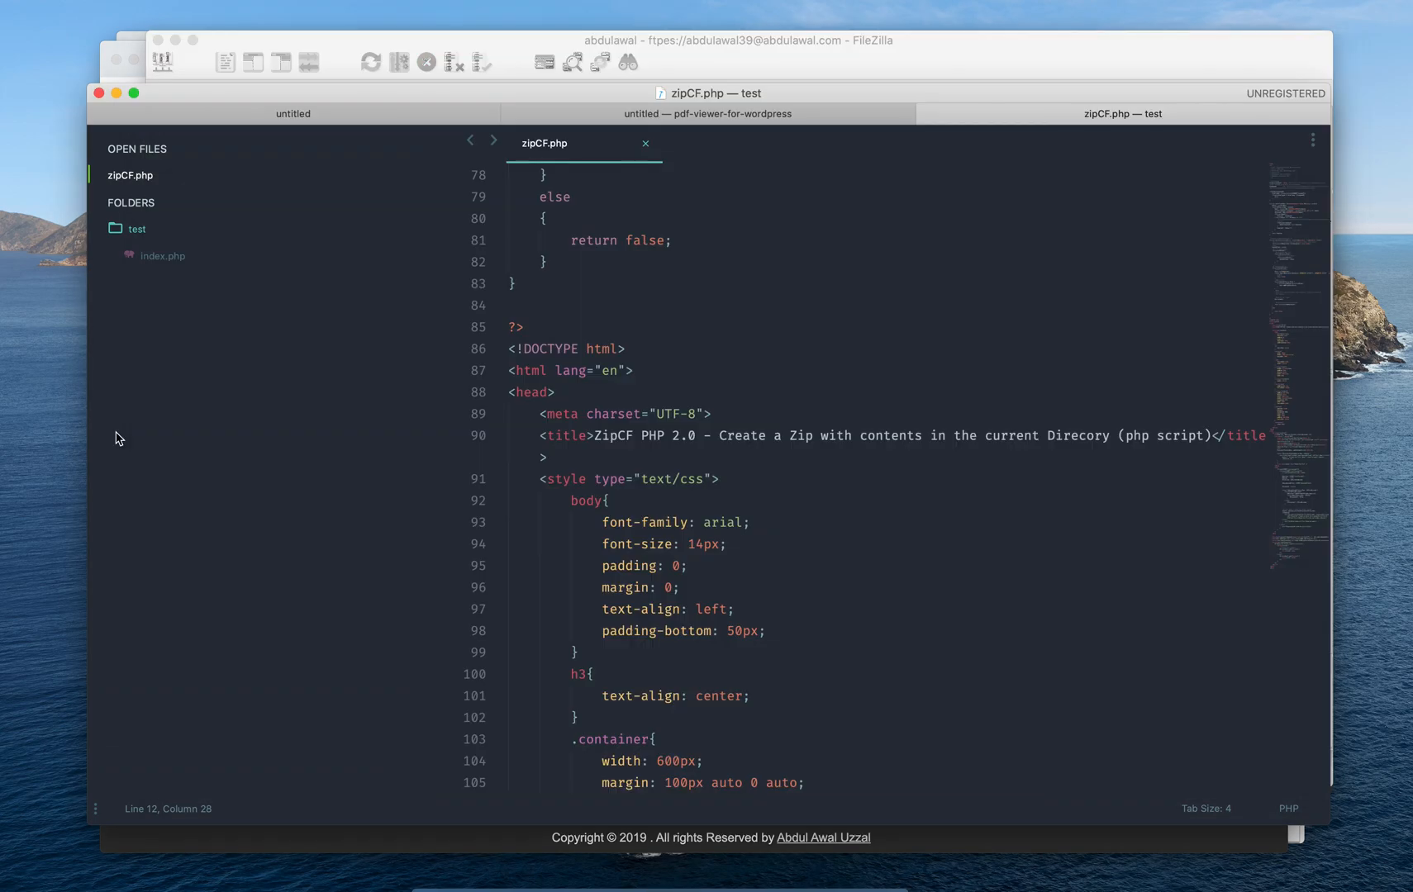
Check the ZipCF page in Chrome, then go to the GitHub ZipCF repository tab
left_click(521, 877)
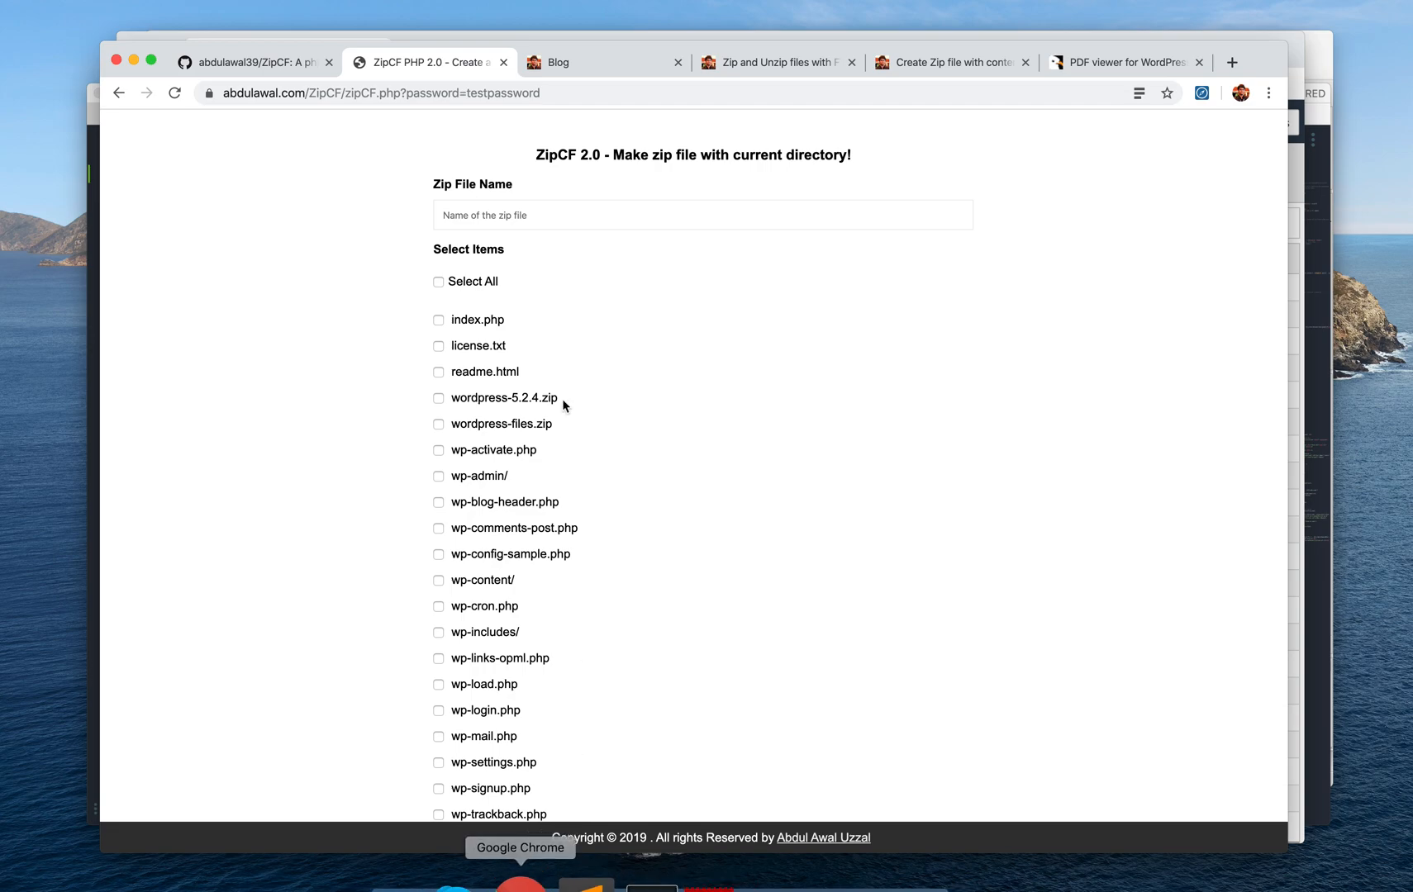
scroll(375, 336, "down", 5)
scroll(376, 335, "up", 5)
scroll(375, 336, "up", 2)
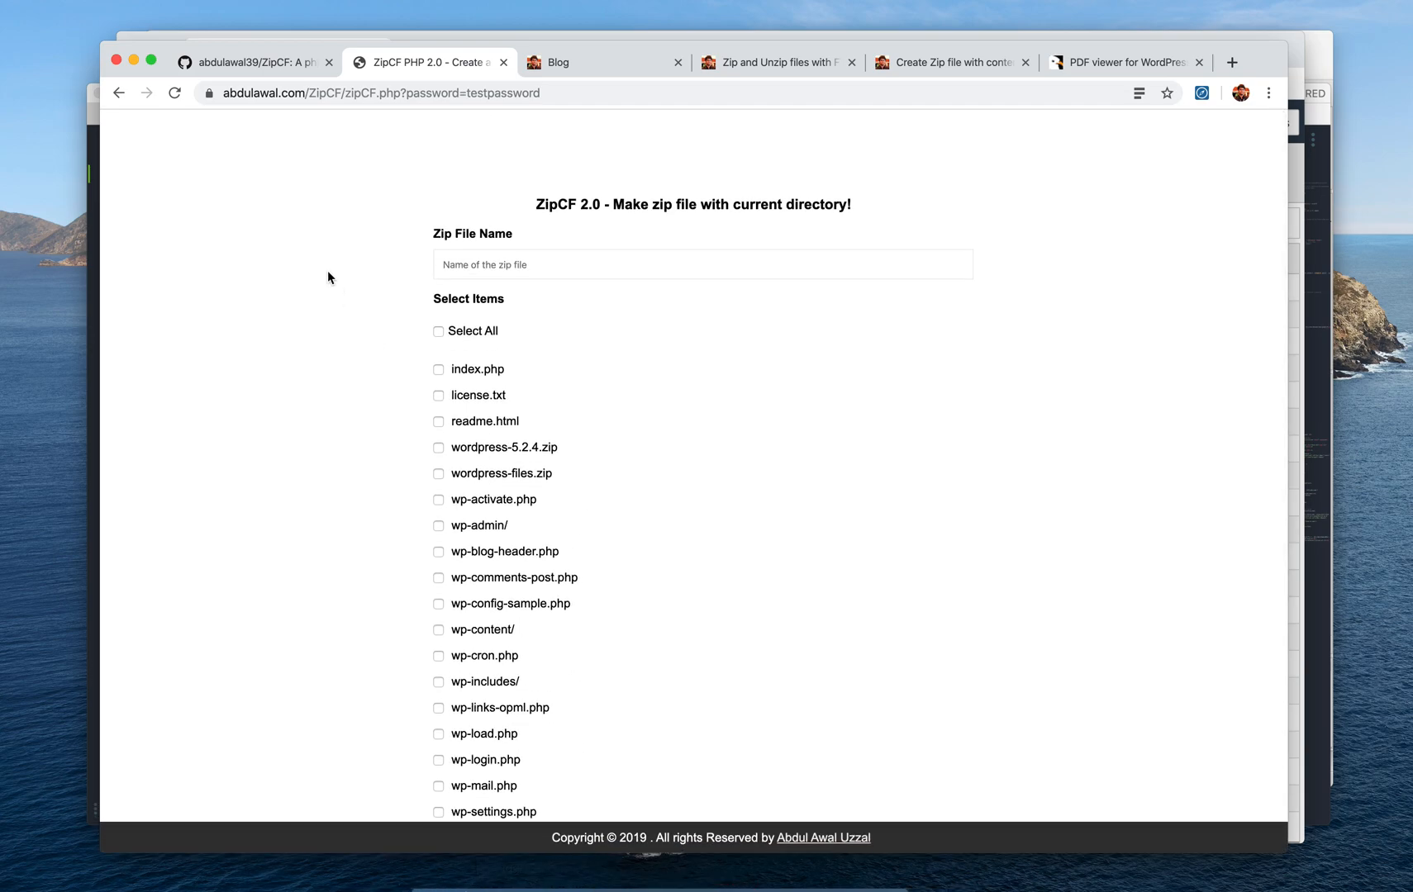
left_click(284, 64)
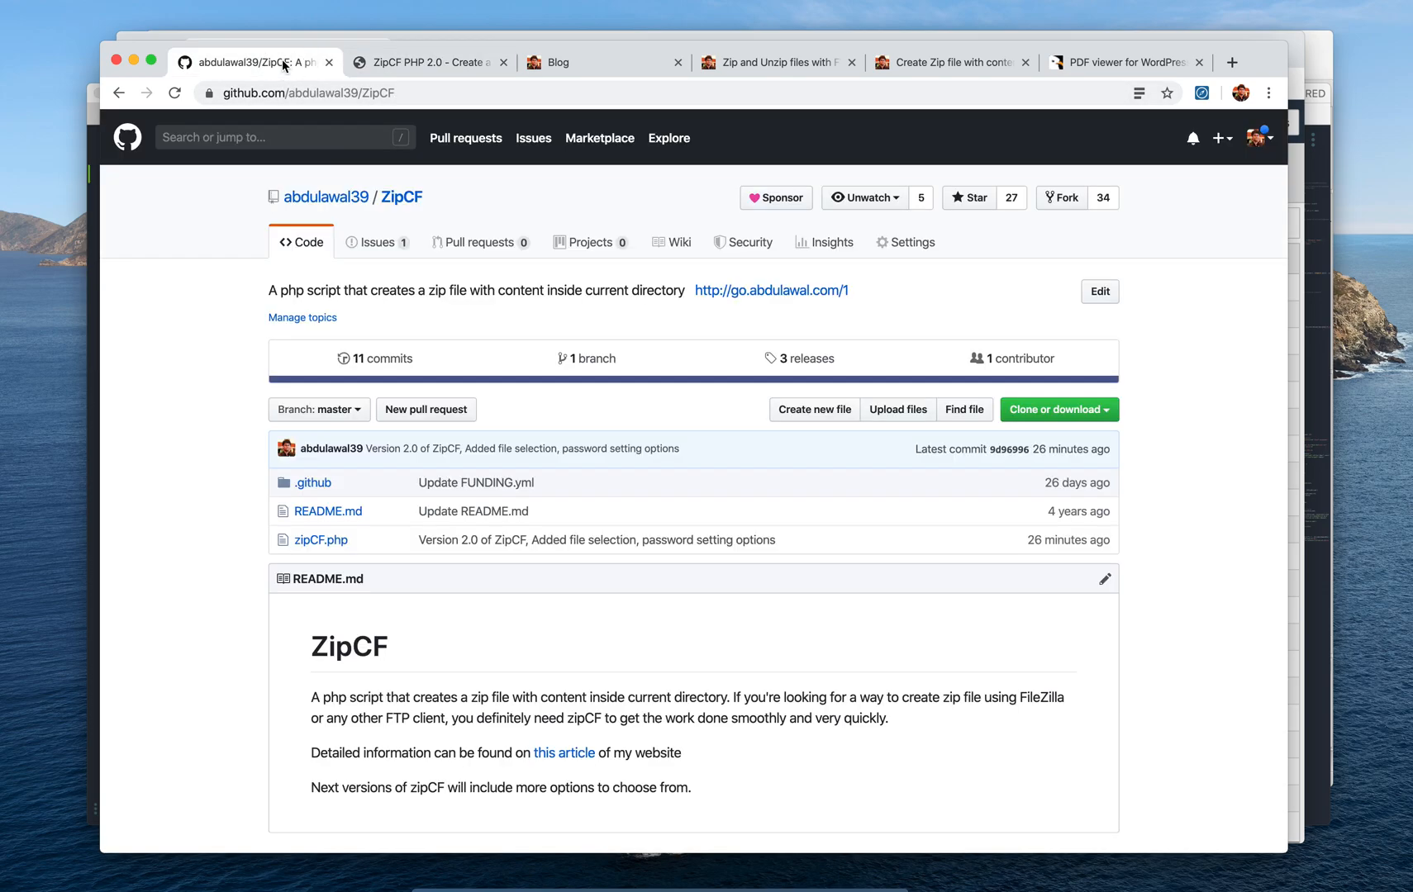